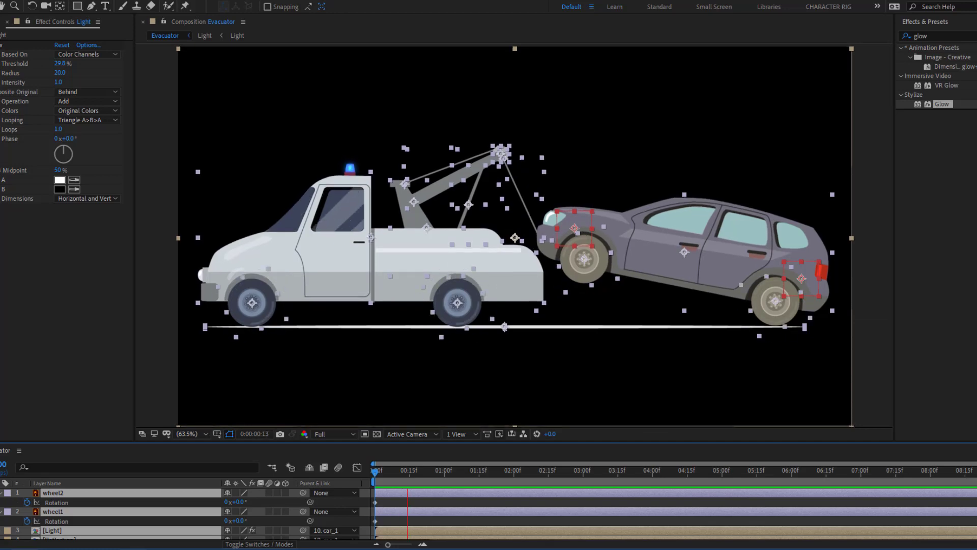
scroll(363, 197, up, 3)
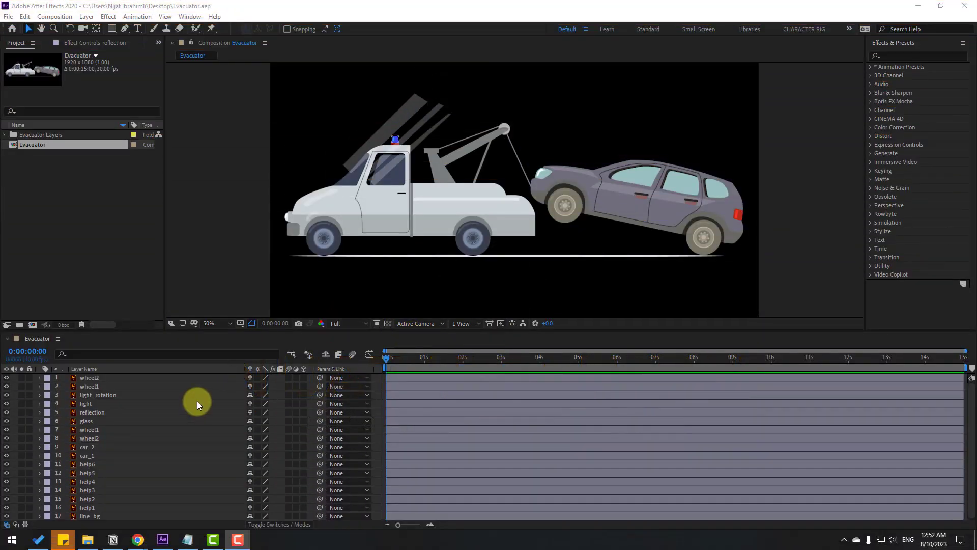
- Solo the car_2 layer and add a null object above it
click(642, 189)
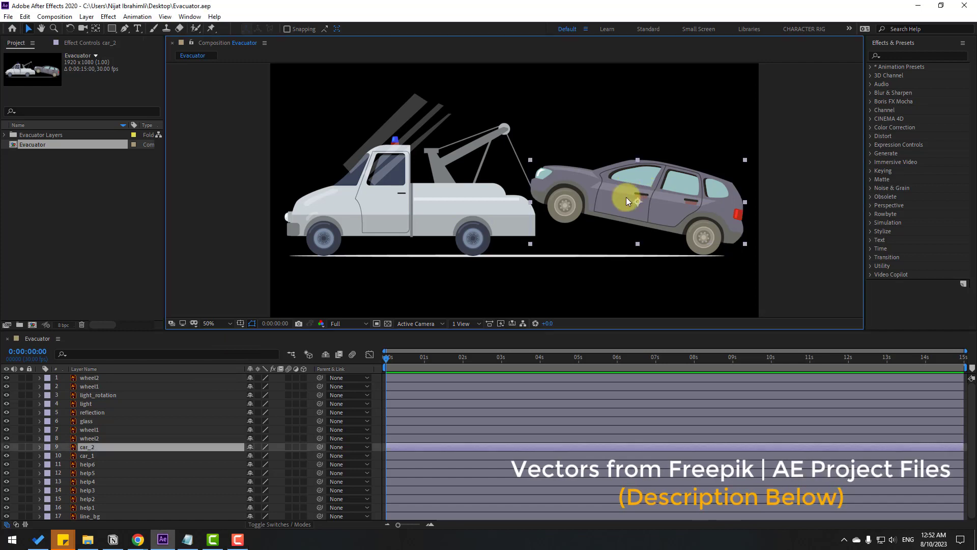
click(21, 446)
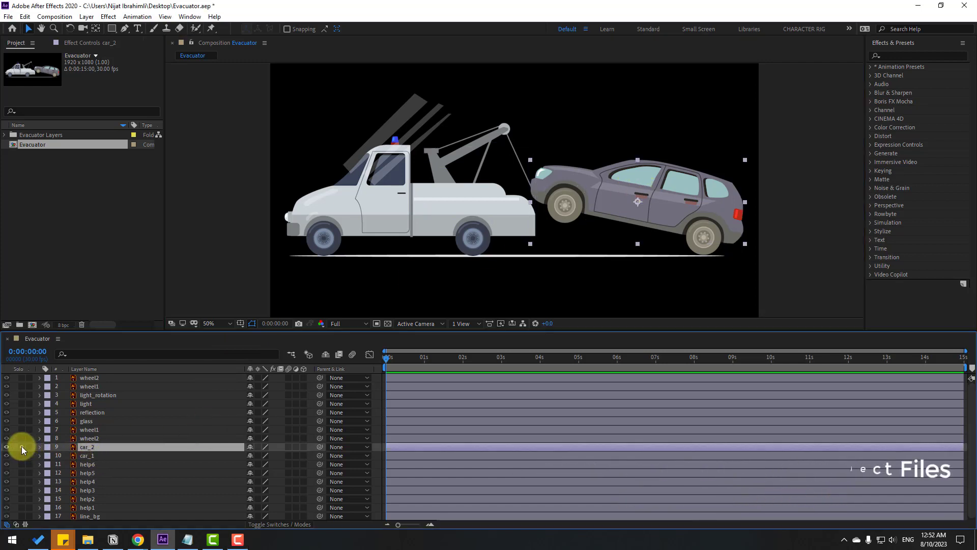
click(87, 17)
mouse_move(102, 29)
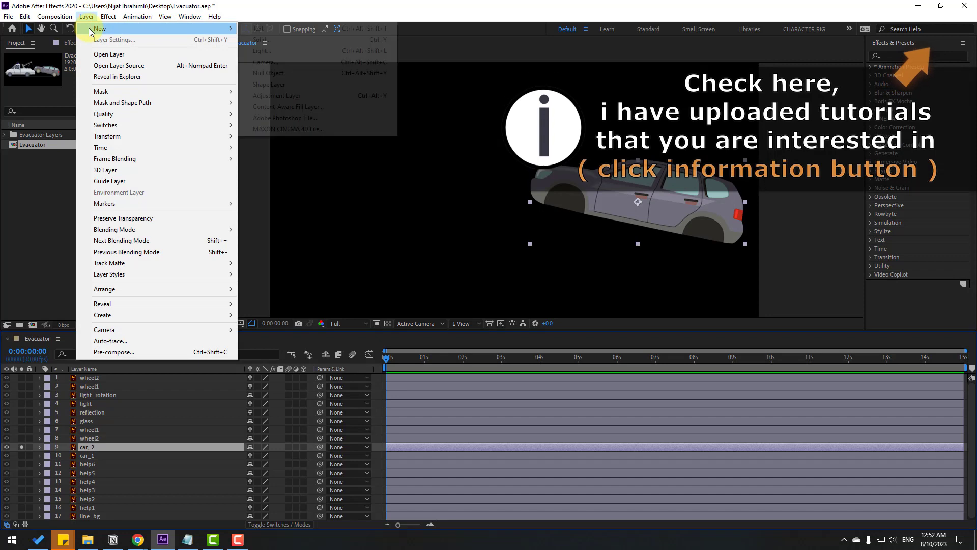
click(284, 74)
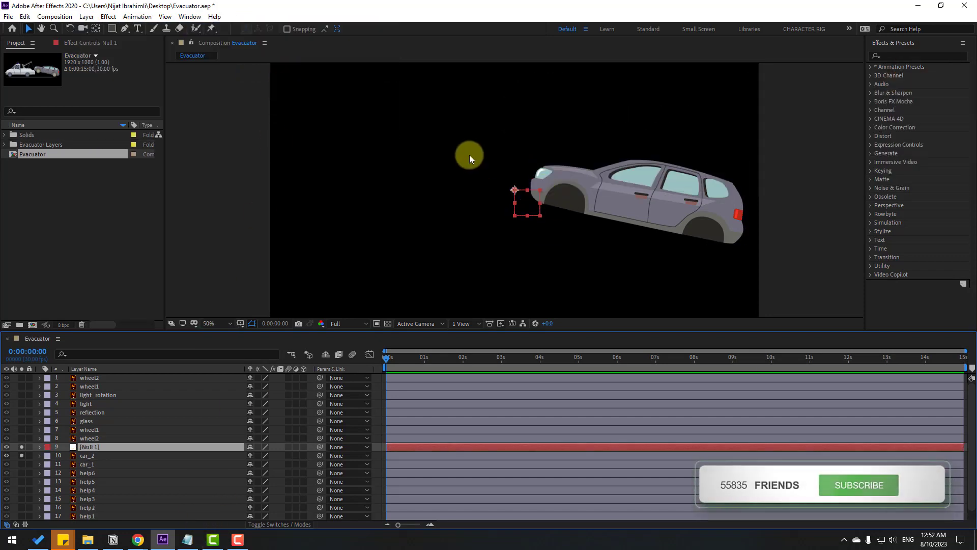
- Center the null's anchor point and place the null over the car's front wheel arch
ctrl+double_click(96, 29)
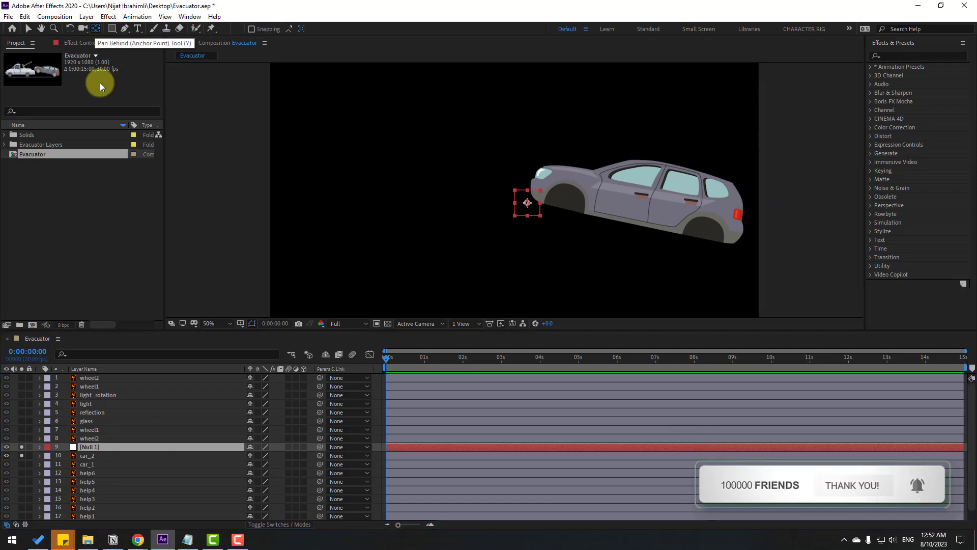
click(29, 29)
scroll(518, 257, up, 2)
drag(319, 246, 389, 199)
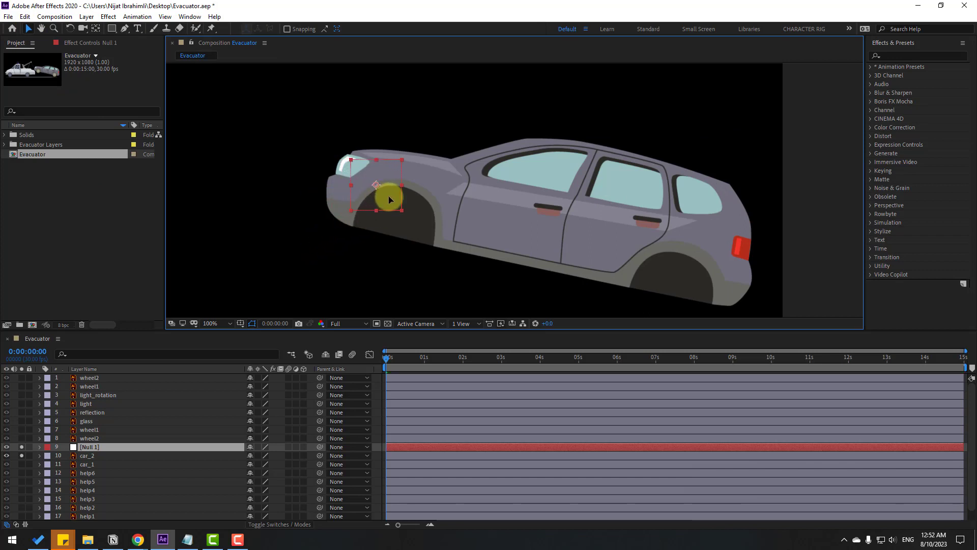
- Duplicate the null as Null 2 and place the copy over the car's rear wheel arch
click(93, 447)
key(ctrl+d)
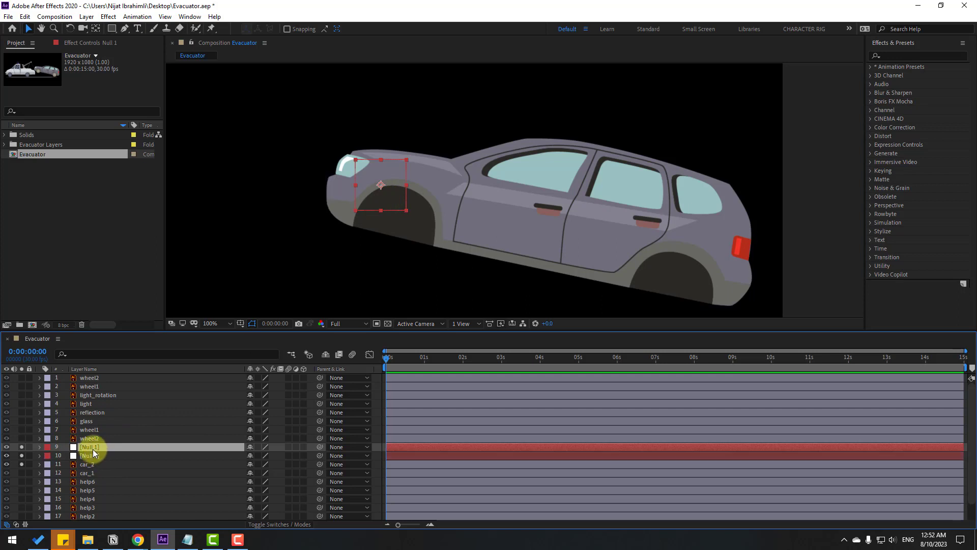
key(Return)
click(106, 447)
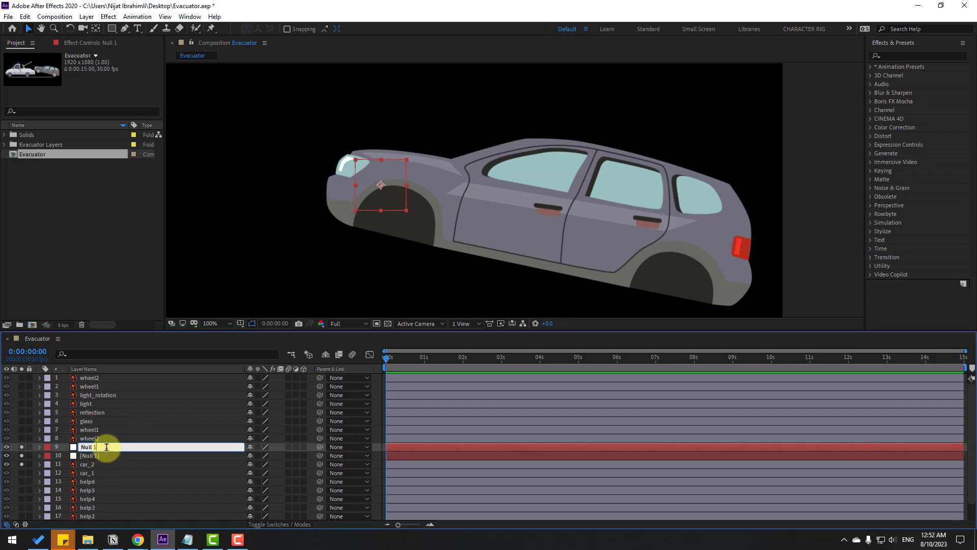
text(2)
key(Return)
drag(393, 193, 724, 269)
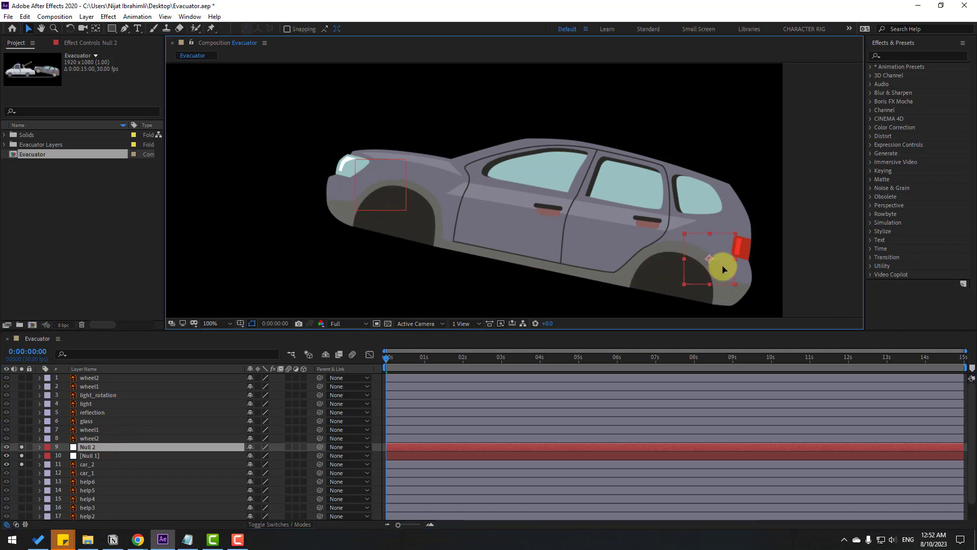
- Add two puppet position pins to the car_2 layer, one at the center of each null
drag(576, 263, 520, 218)
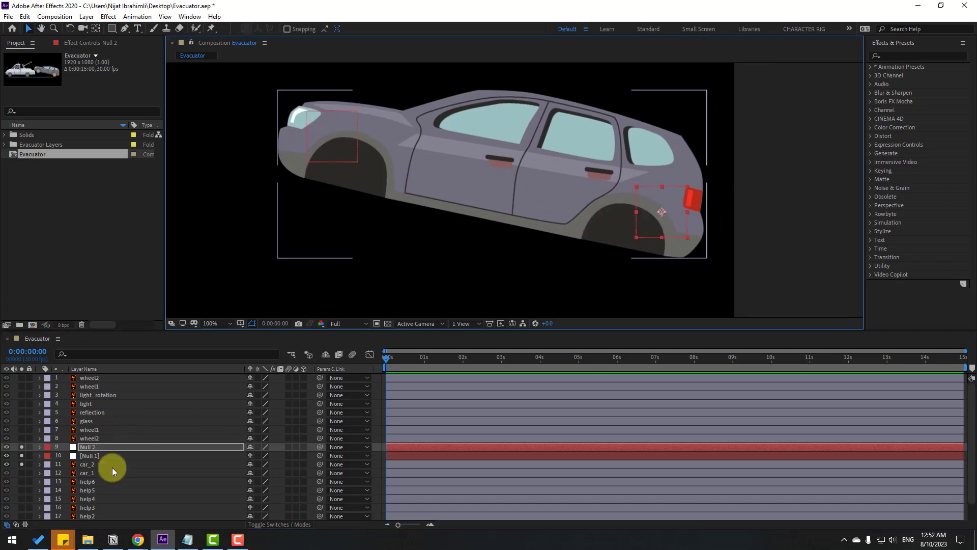
click(91, 465)
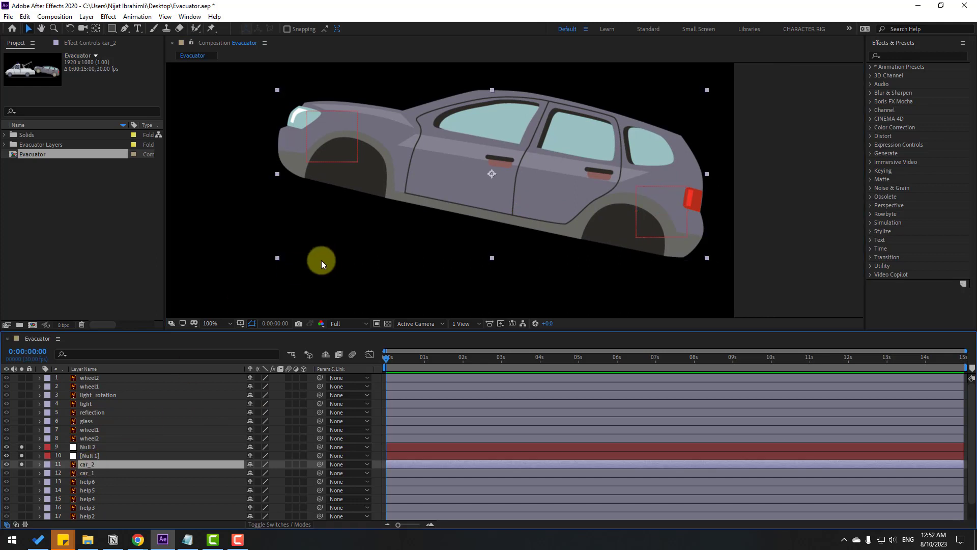
click(212, 29)
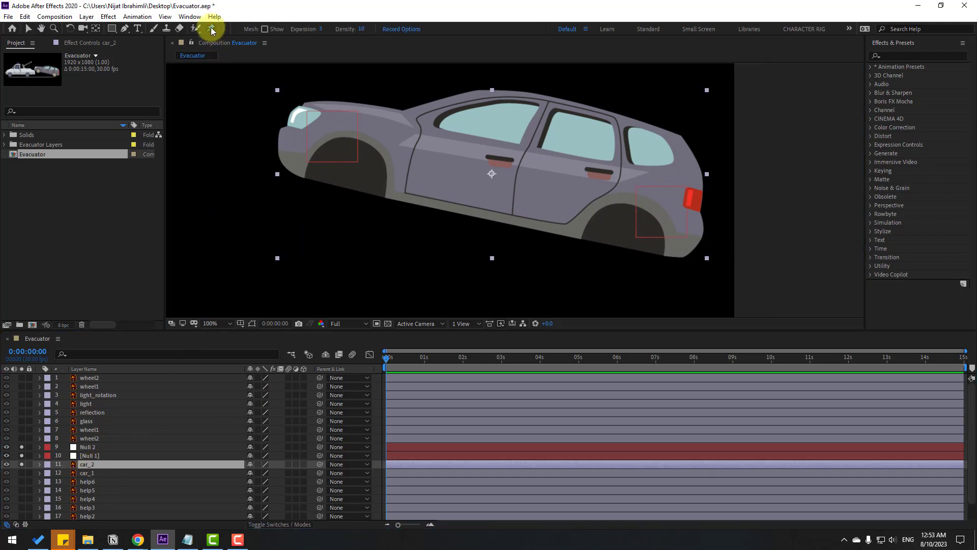
click(333, 132)
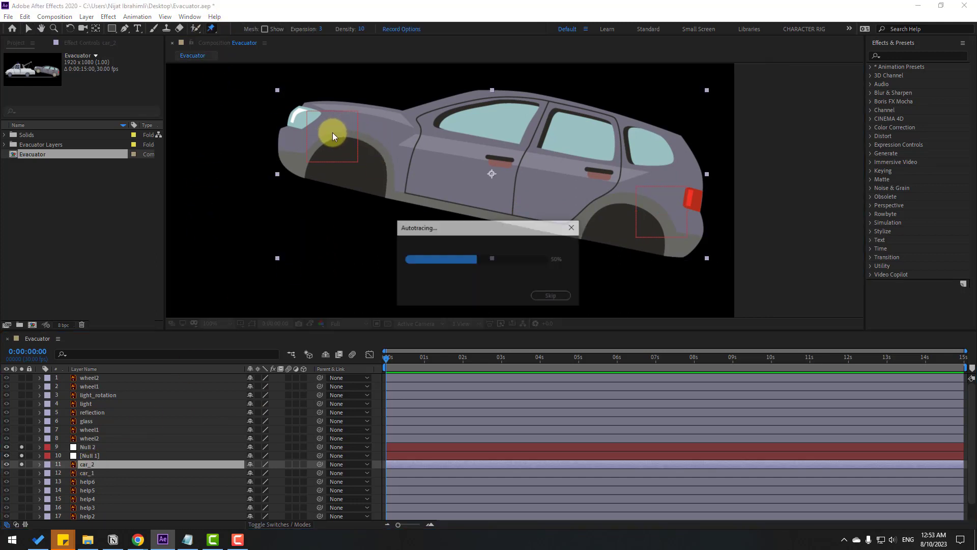
click(663, 208)
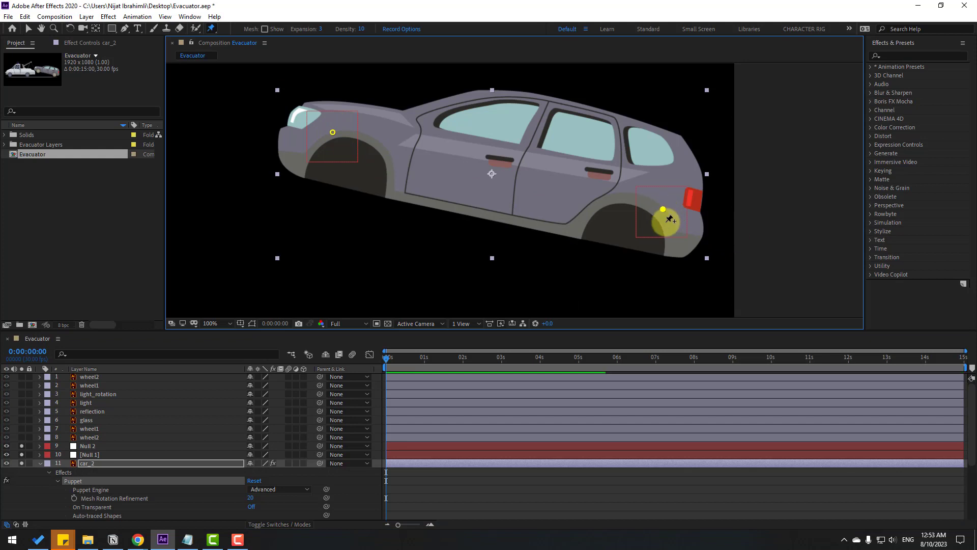
click(30, 31)
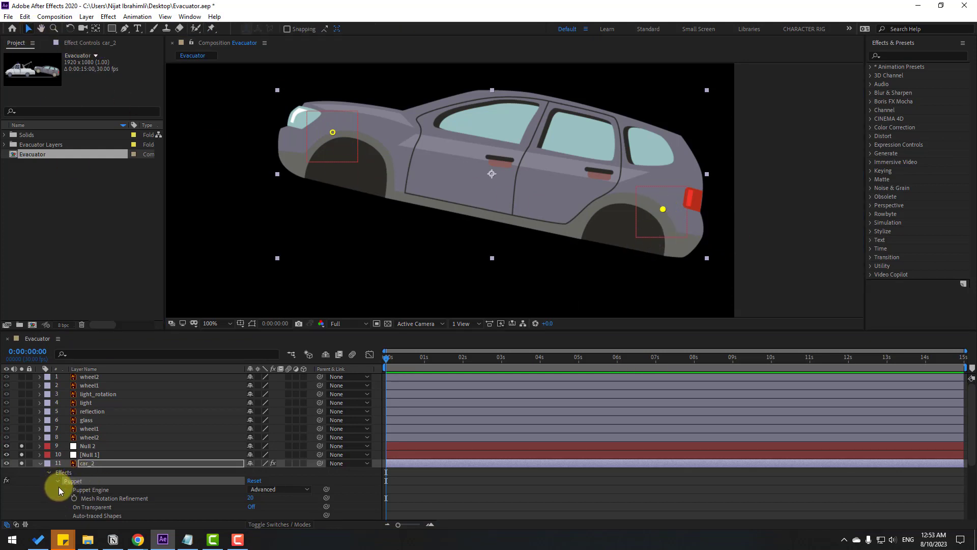
- Reveal the Position property of Puppet Pin 1 in the car_2 layer's Puppet mesh
scroll(63, 494, down, 3)
click(66, 499)
scroll(59, 496, down, 4)
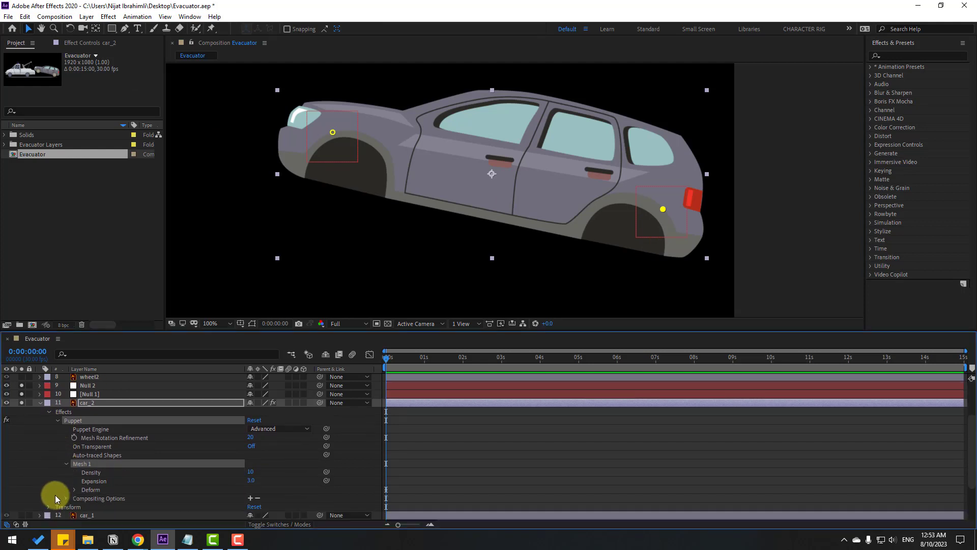
click(74, 489)
scroll(63, 498, down, 2)
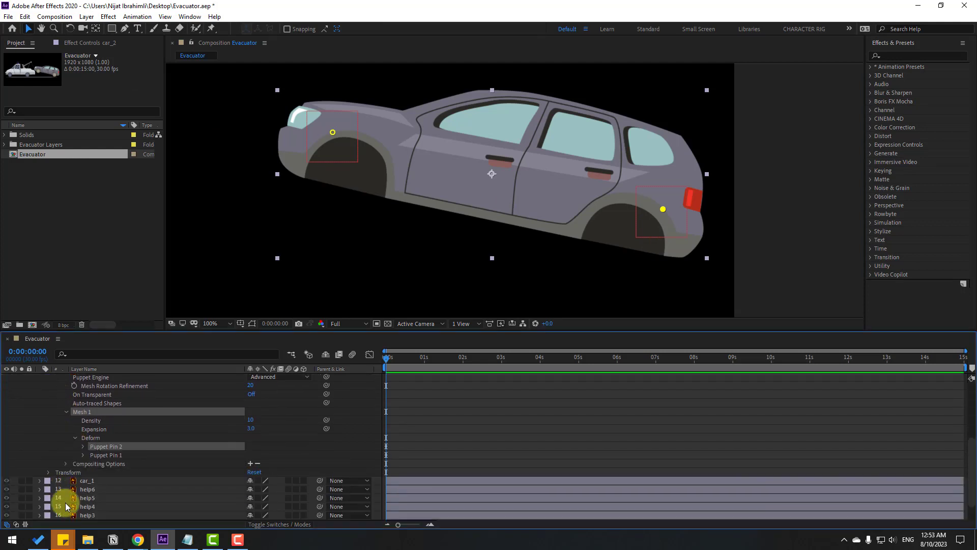
click(115, 456)
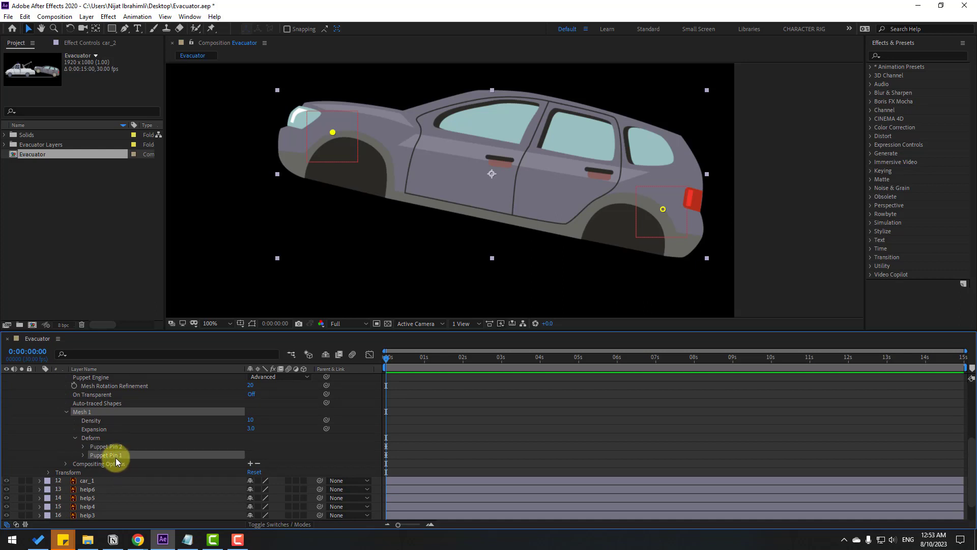
click(83, 455)
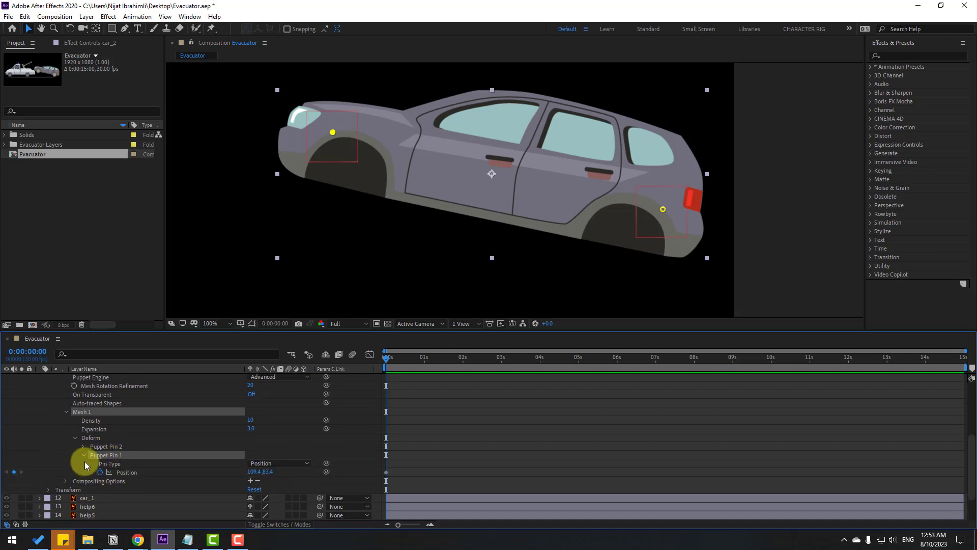
- Switch to Notepad and copy the whole expression from the Puppet to Null Object file
click(187, 538)
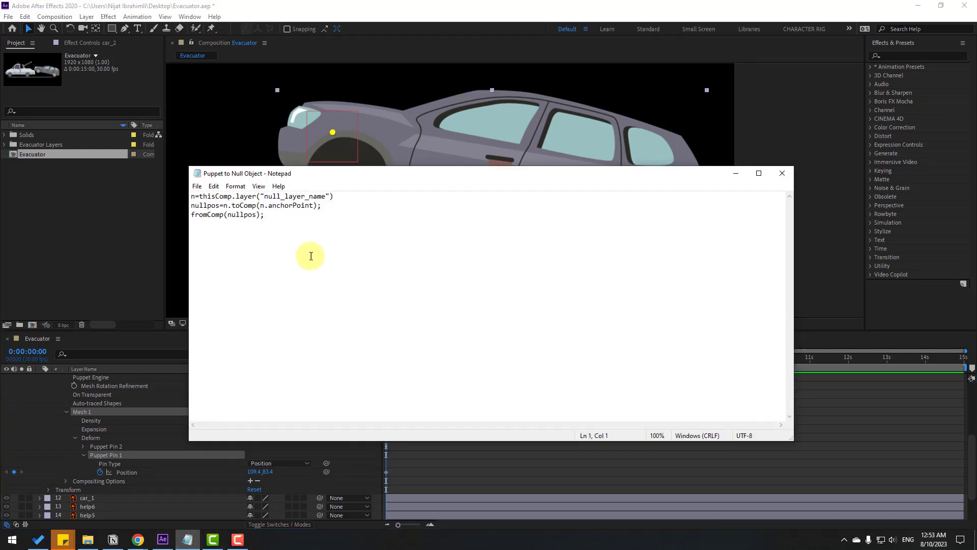
drag(331, 174, 390, 197)
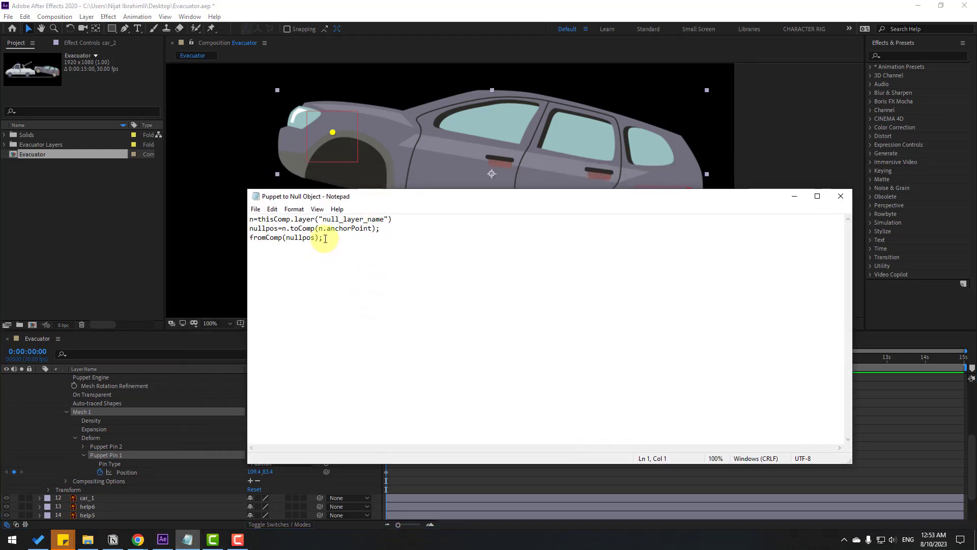
drag(325, 239, 229, 209)
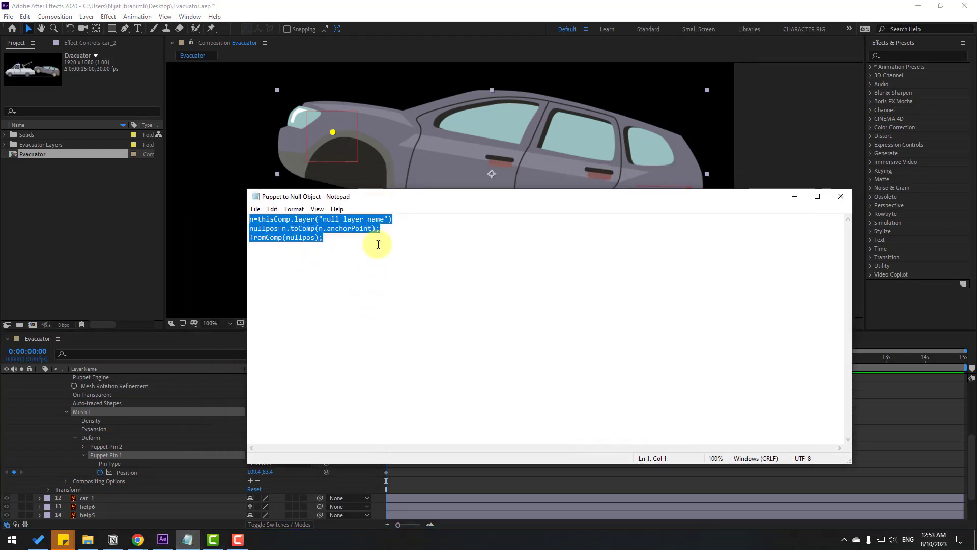
click(794, 196)
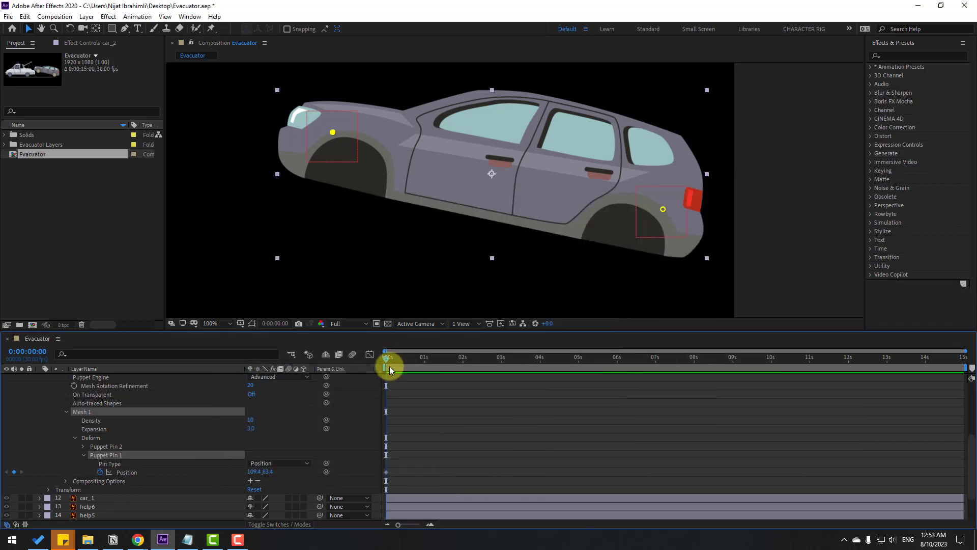
- Apply the copied expression to Puppet Pin 1's Position, replacing null_layer_name with Null 1
alt+click(100, 472)
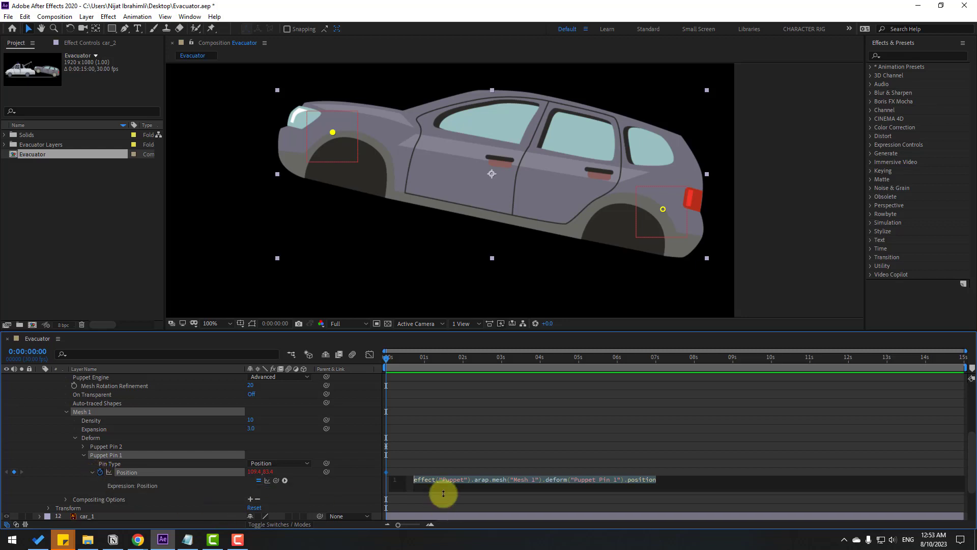
key(ctrl+v)
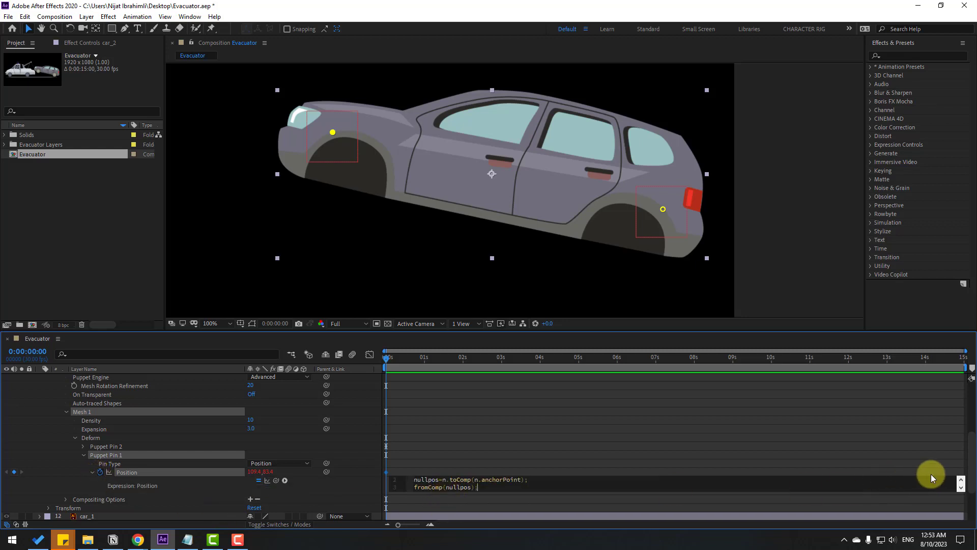
click(961, 481)
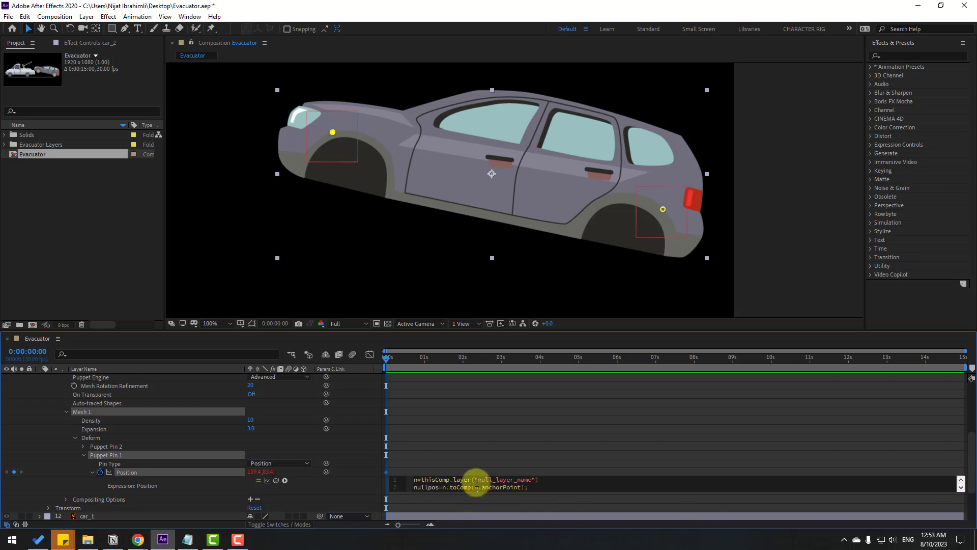
drag(531, 479, 482, 479)
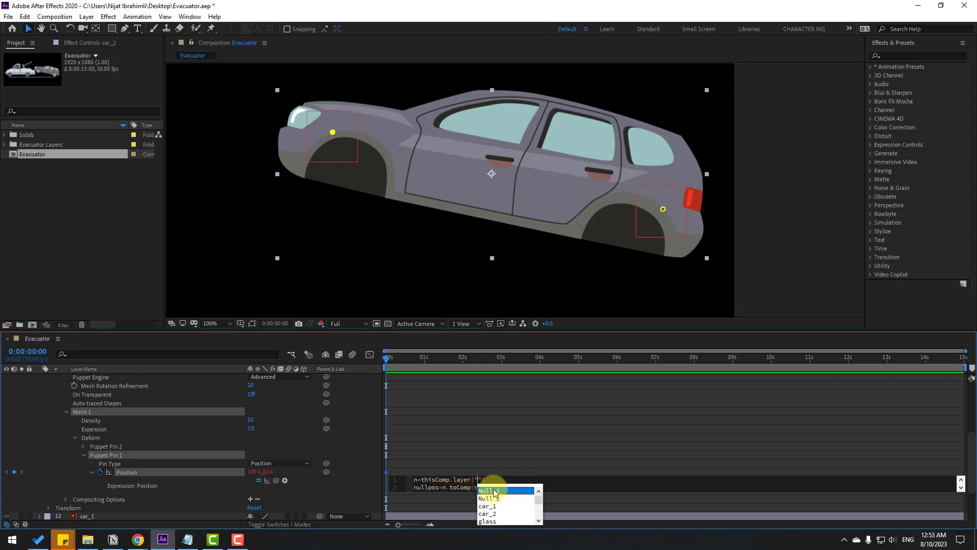
click(498, 491)
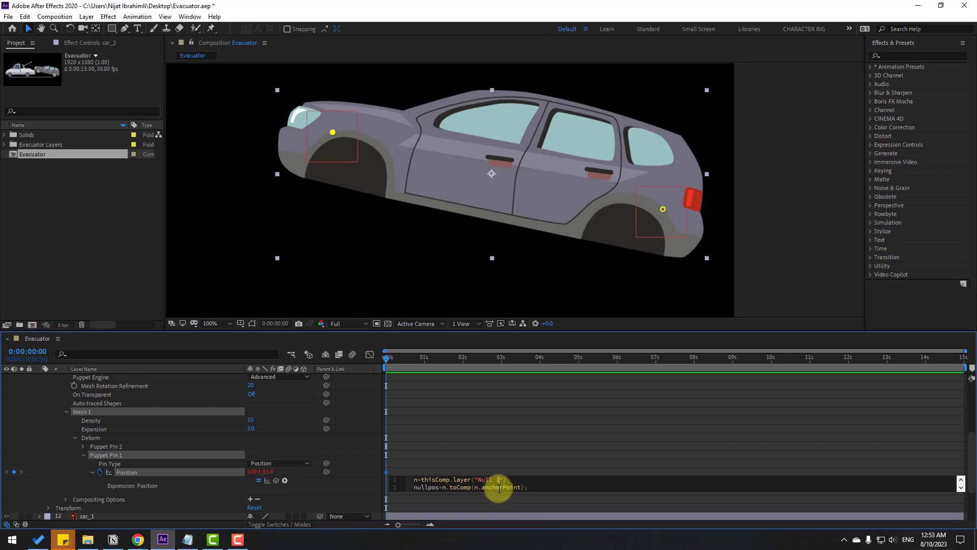
click(407, 472)
- Move Null 1 to test its link to the car's front puppet pin, and undo the move
scroll(164, 486, up, 3)
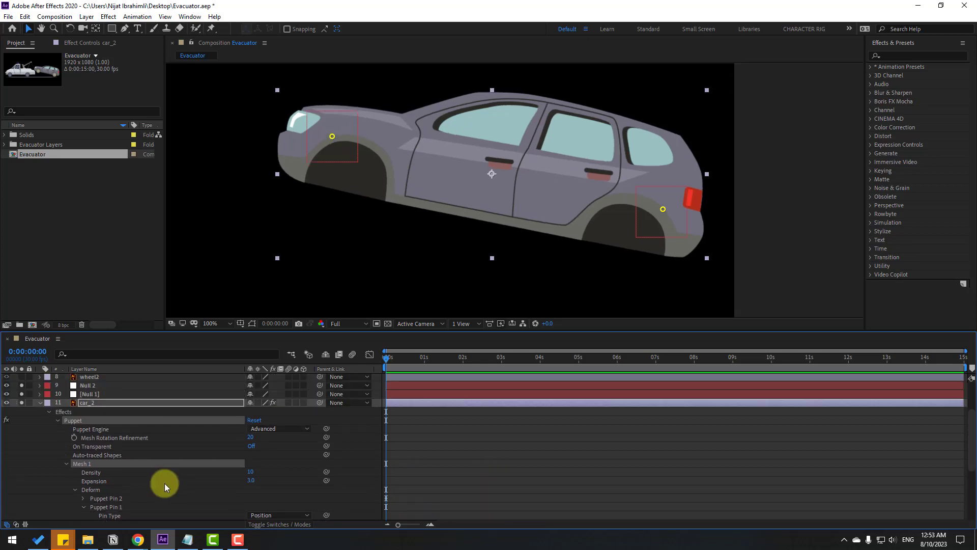
click(93, 394)
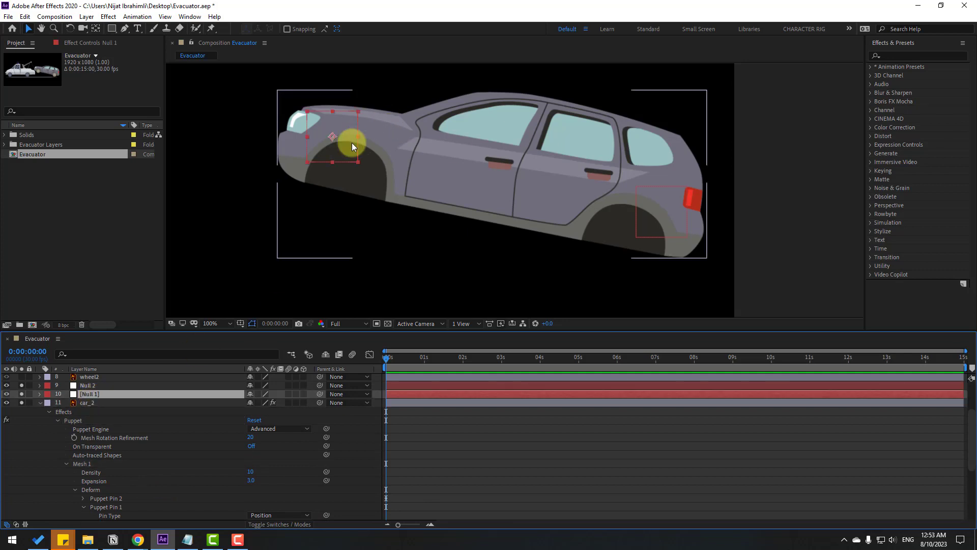
mouse_move(359, 138)
mouse_down()
mouse_move(367, 132)
mouse_move(376, 149)
mouse_move(360, 135)
mouse_up()
click(207, 453)
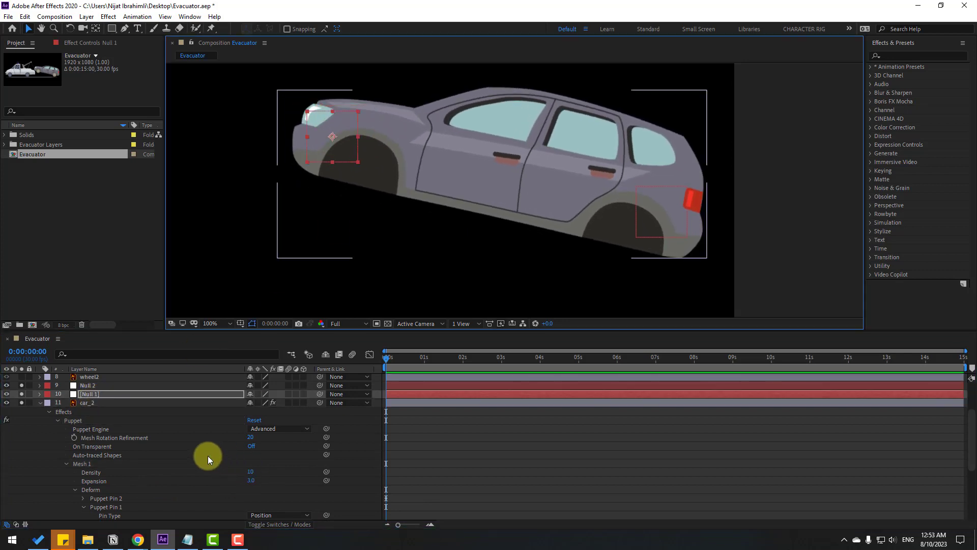
scroll(190, 447, down, 2)
click(624, 289)
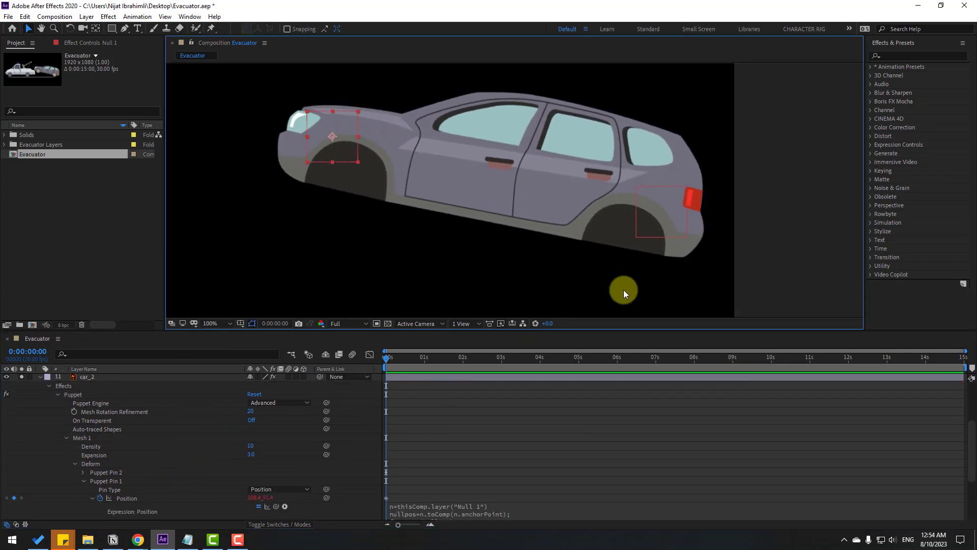
- Collapse Puppet Pin 1 and reveal the Position property of Puppet Pin 2 in the car_2 mesh
scroll(148, 462, down, 1)
click(82, 455)
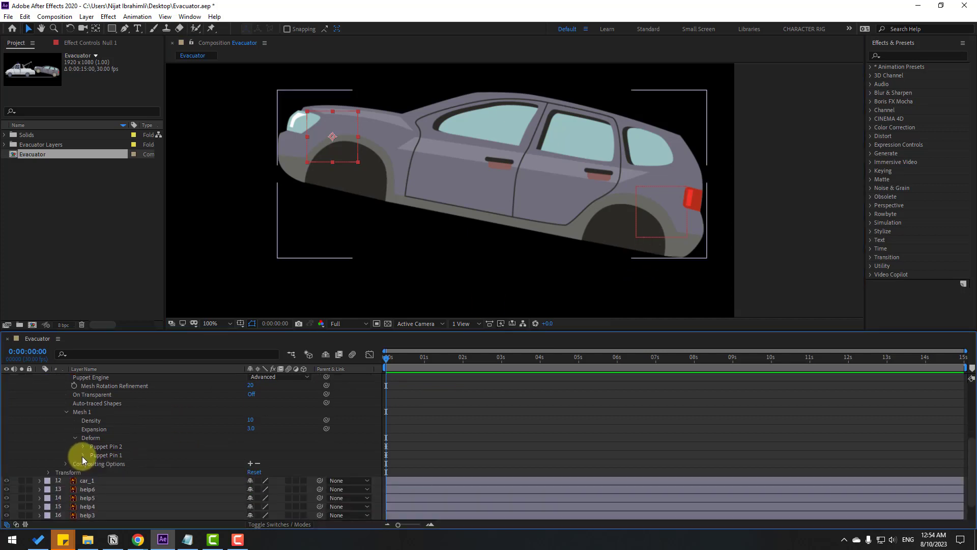
click(83, 447)
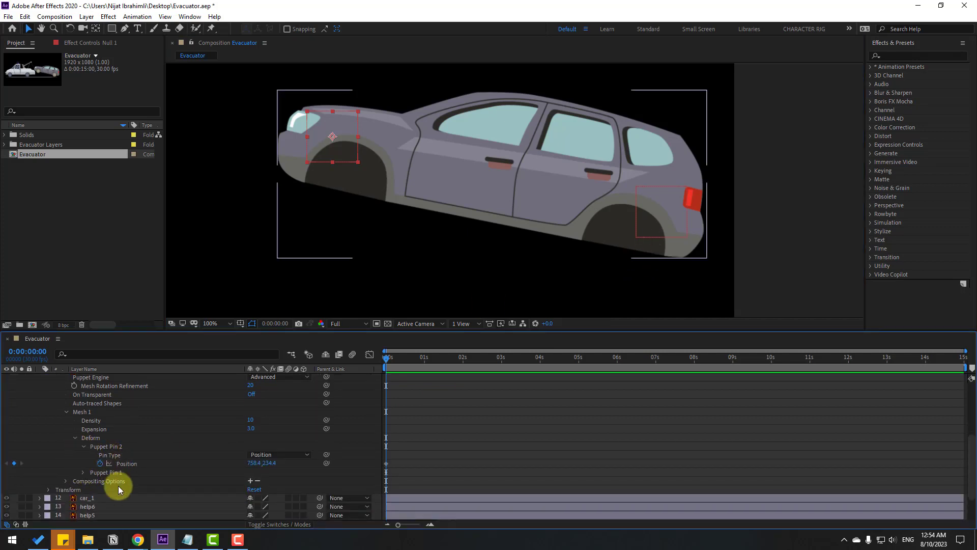
- Apply the copied expression to Puppet Pin 2's Position, replacing null_layer_name with Null 2, and collapse the car_2 layer
alt+click(100, 464)
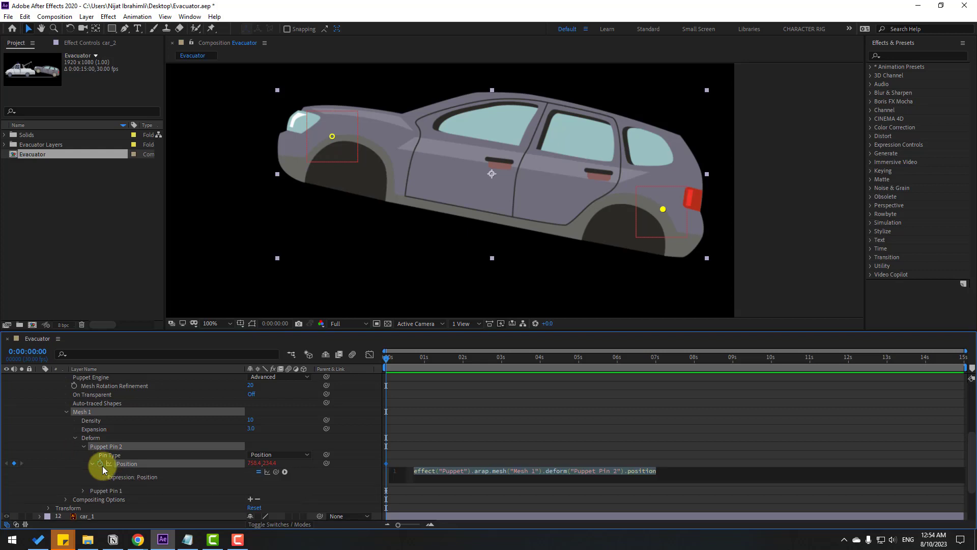
key(ctrl+v)
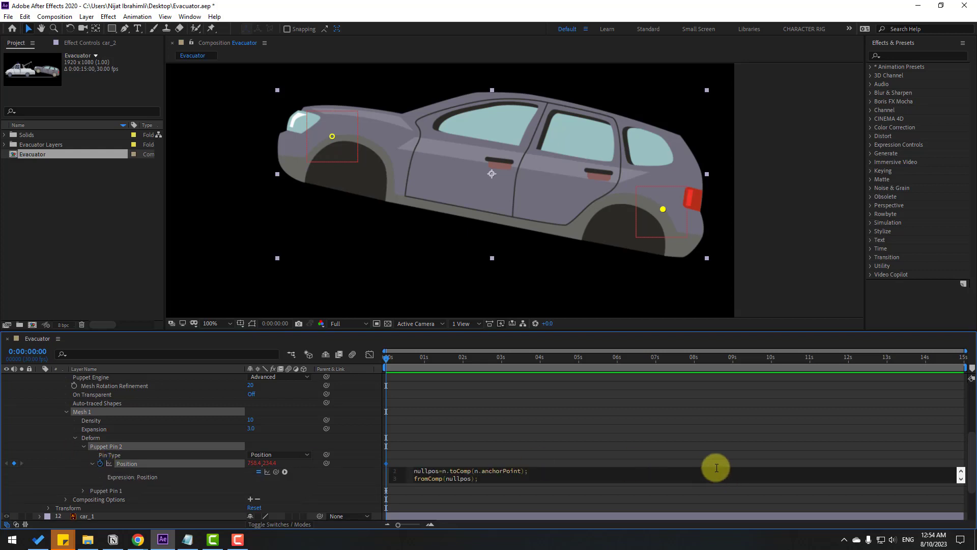
click(961, 471)
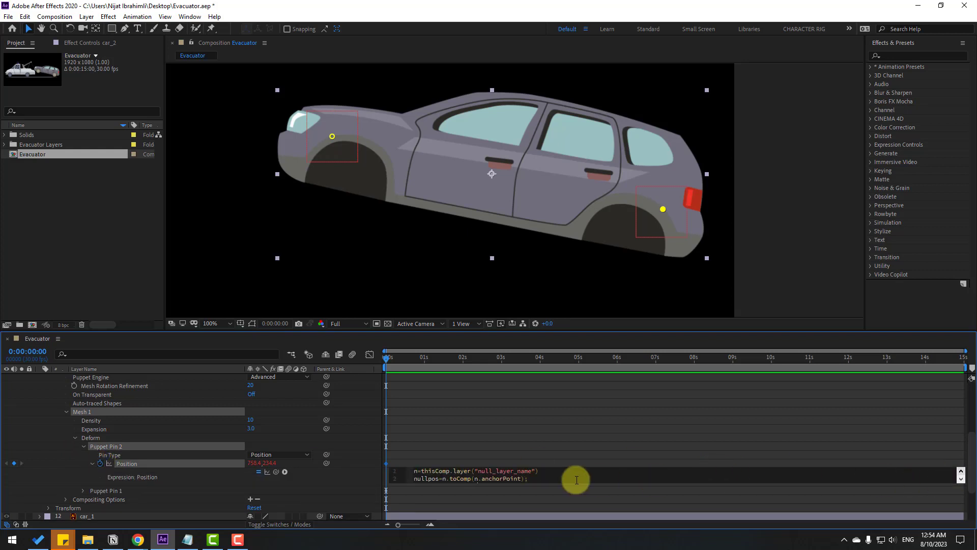
drag(479, 471, 532, 473)
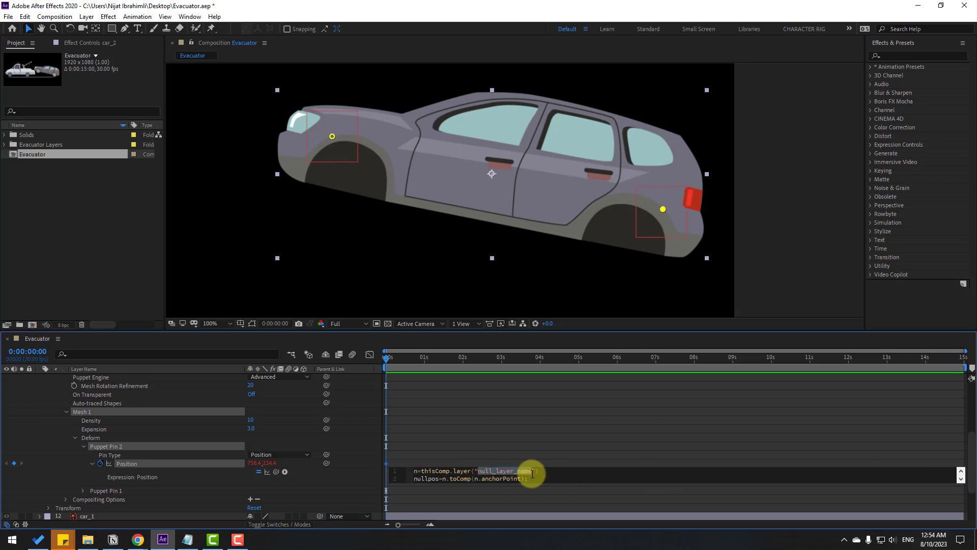
key(BackSpace)
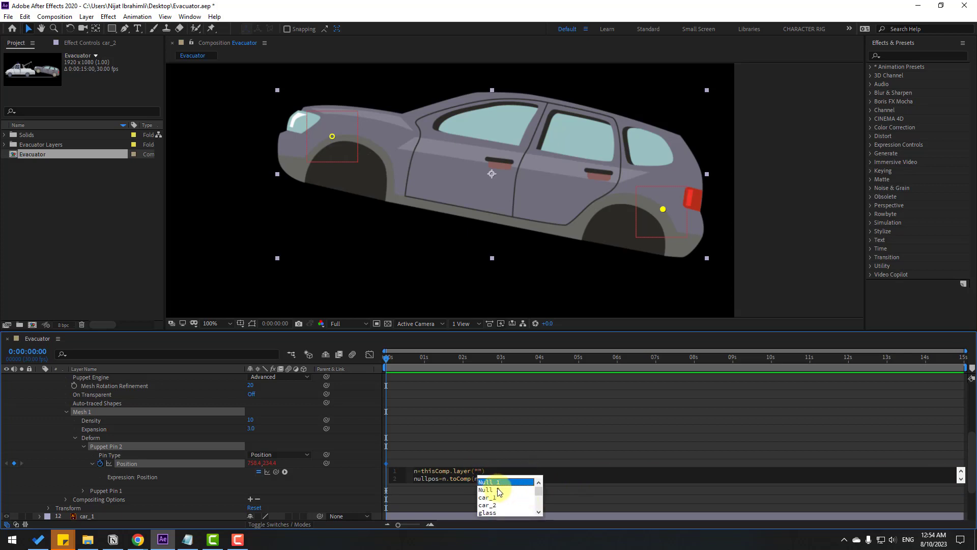
click(487, 490)
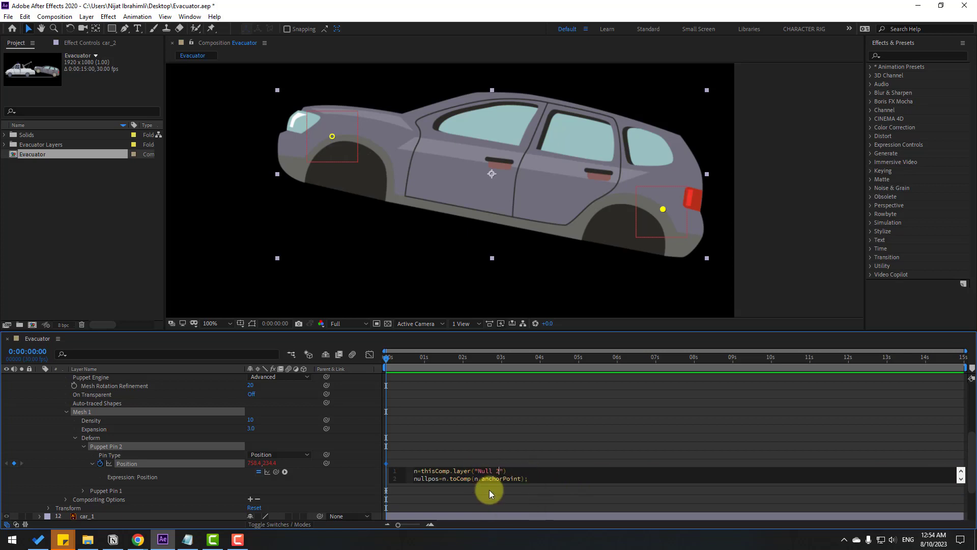
click(485, 463)
scroll(104, 479, down, 1)
scroll(59, 413, up, 4)
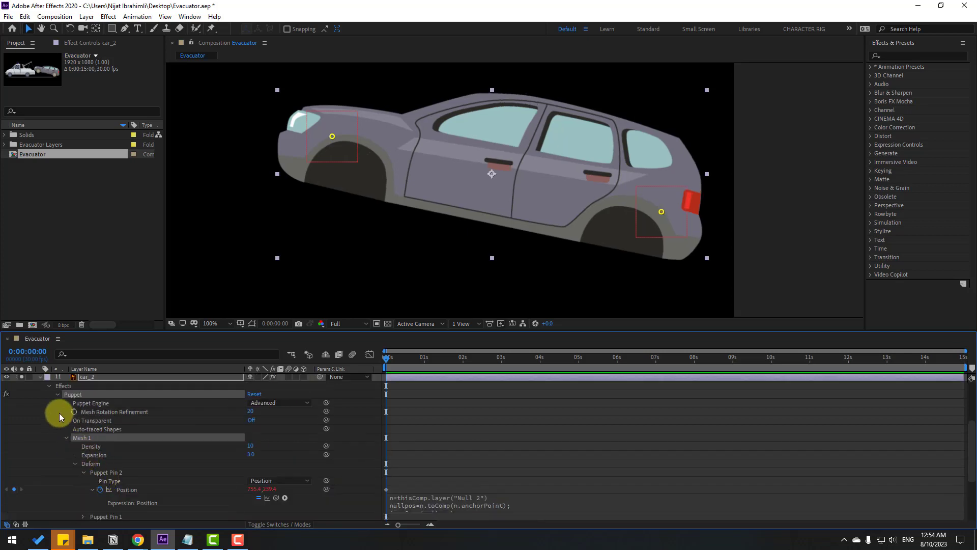
click(41, 429)
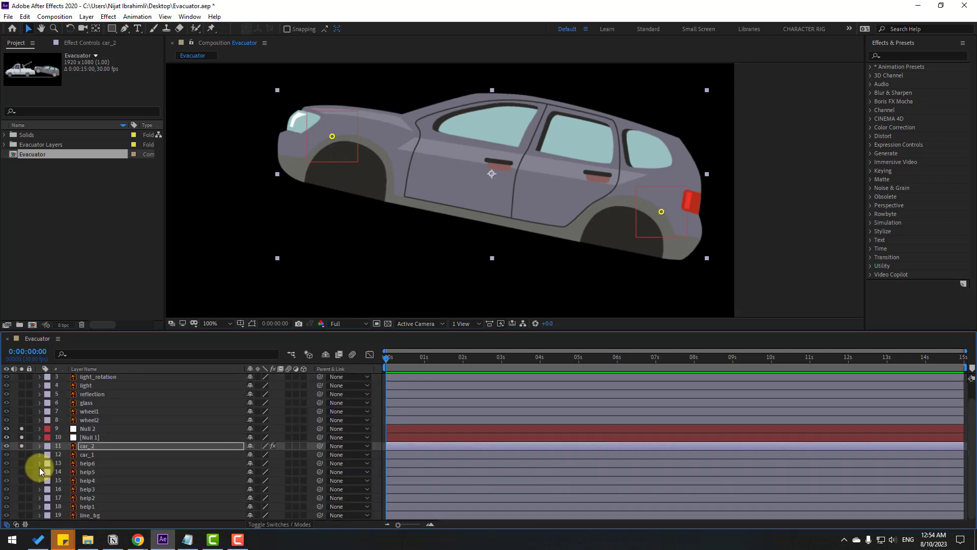
- Move Null 2 to test its link to the car's rear puppet pin, and undo the move
click(83, 428)
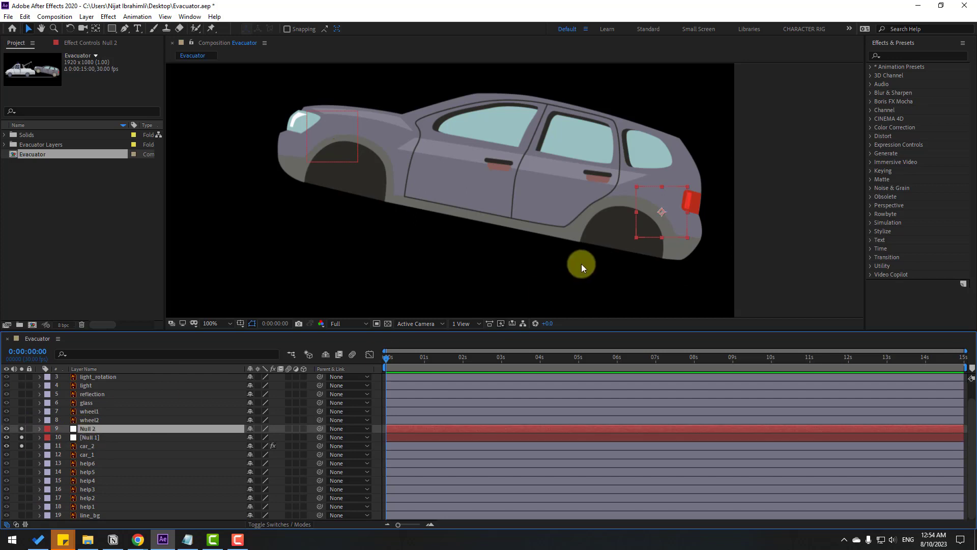
drag(676, 224, 658, 222)
key(ctrl+z)
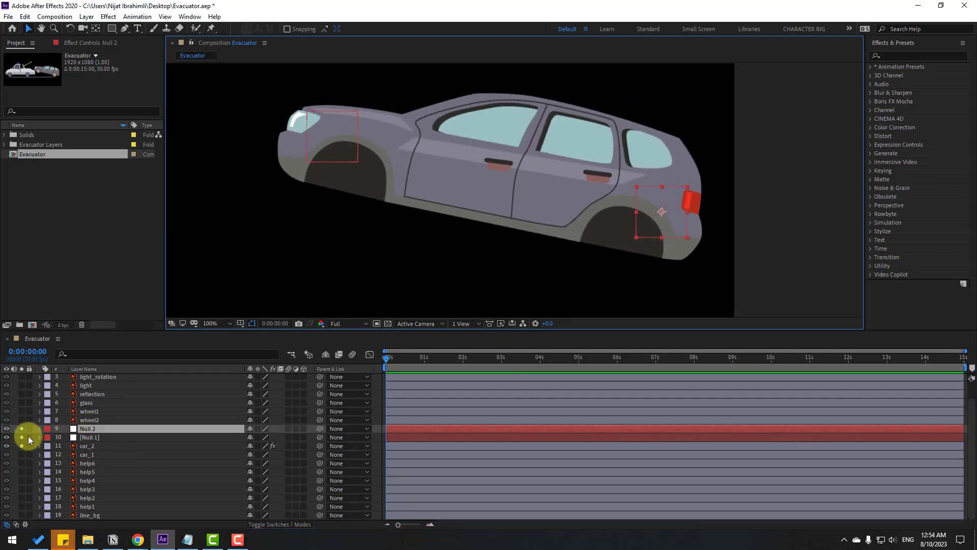
- Turn off solo for Null 2, Null 1 and car_2, and parent the help1 cable layer to help2
drag(22, 430, 20, 459)
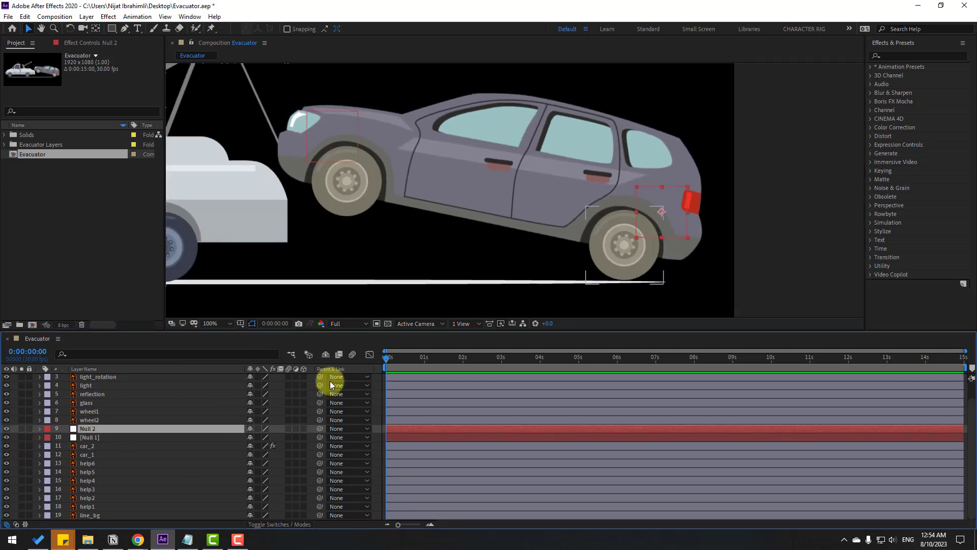
scroll(266, 239, down, 2)
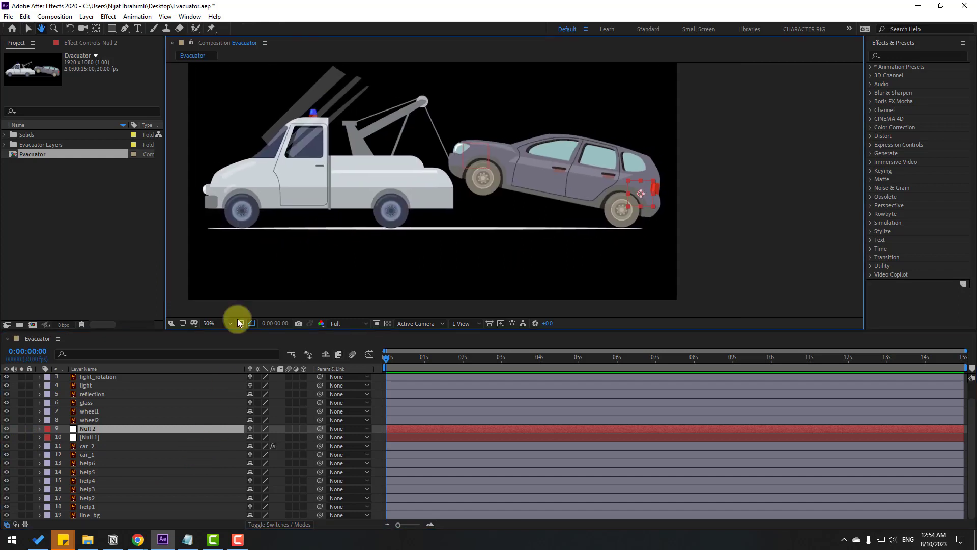
click(87, 507)
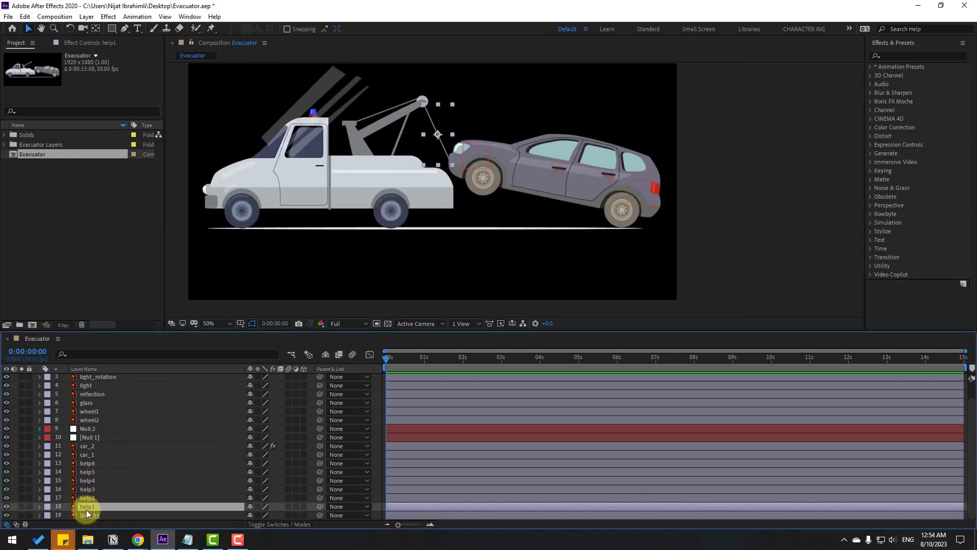
drag(320, 506, 88, 498)
- Solo help1, move its anchor point to the upper end of the cable line, and turn solo off
click(22, 506)
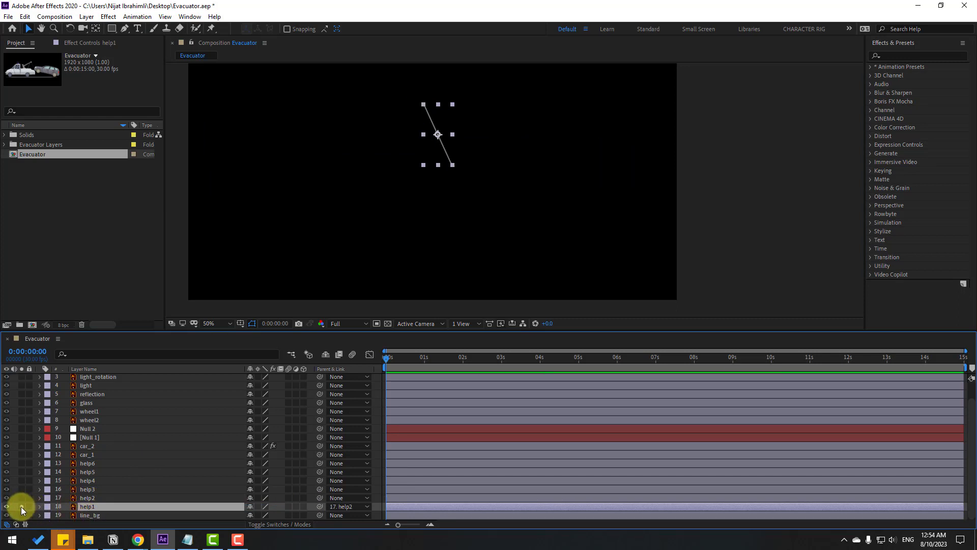
scroll(395, 187, up, 2)
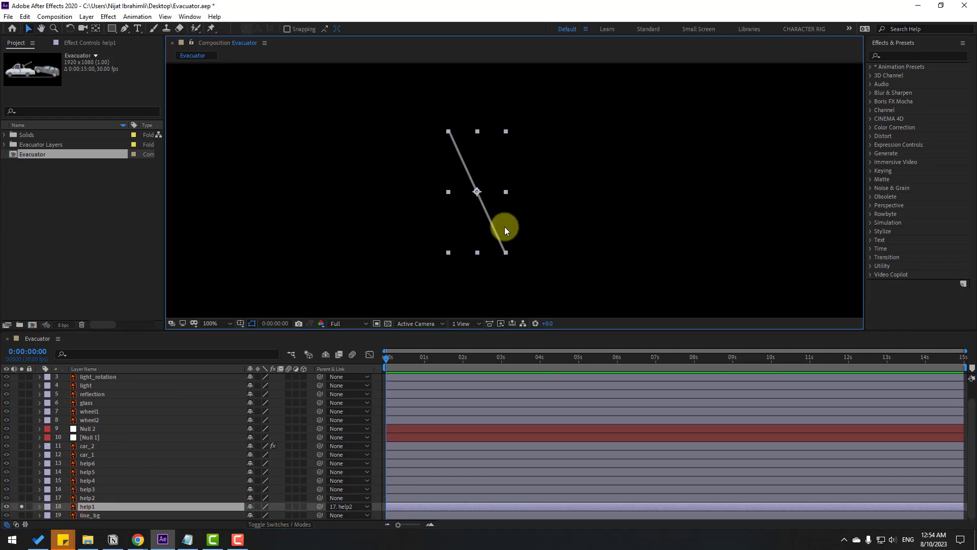
click(95, 29)
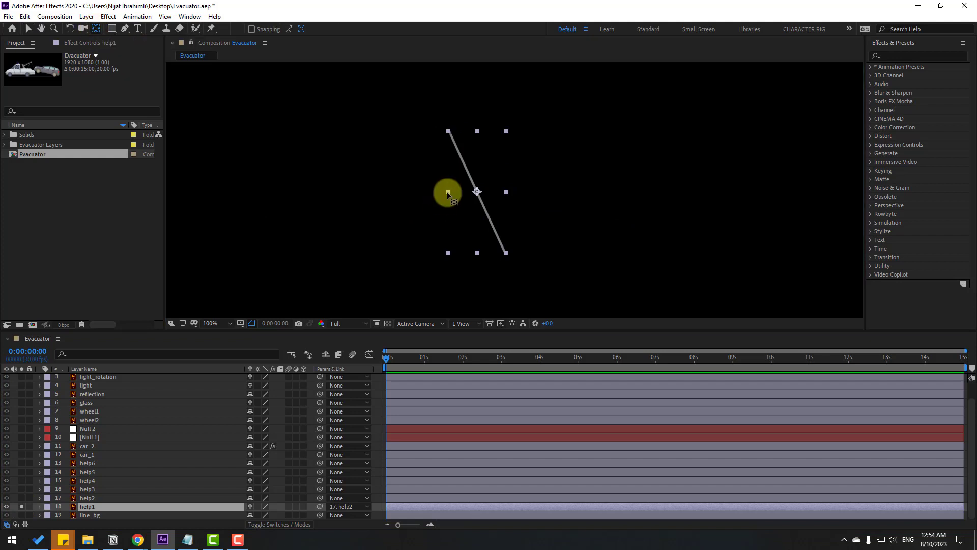
drag(477, 191, 451, 133)
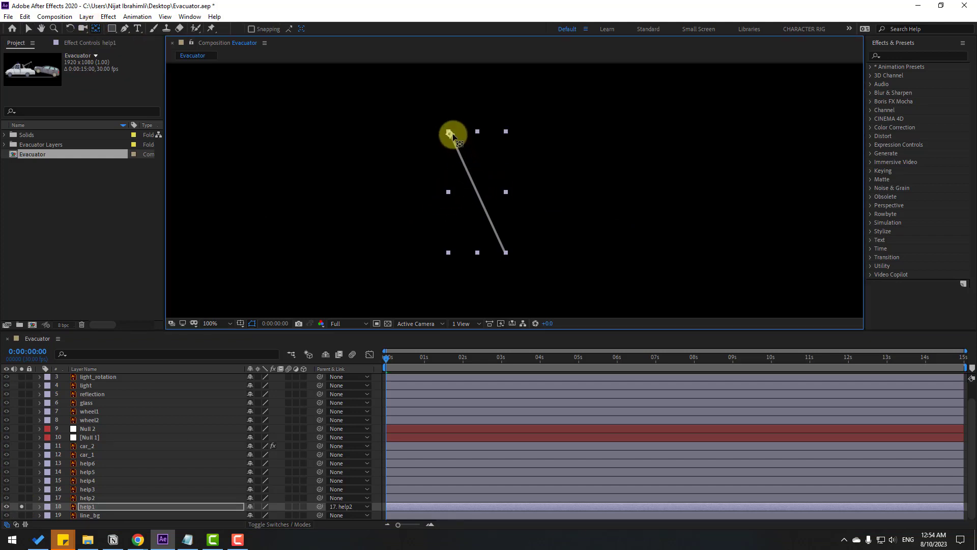
click(29, 29)
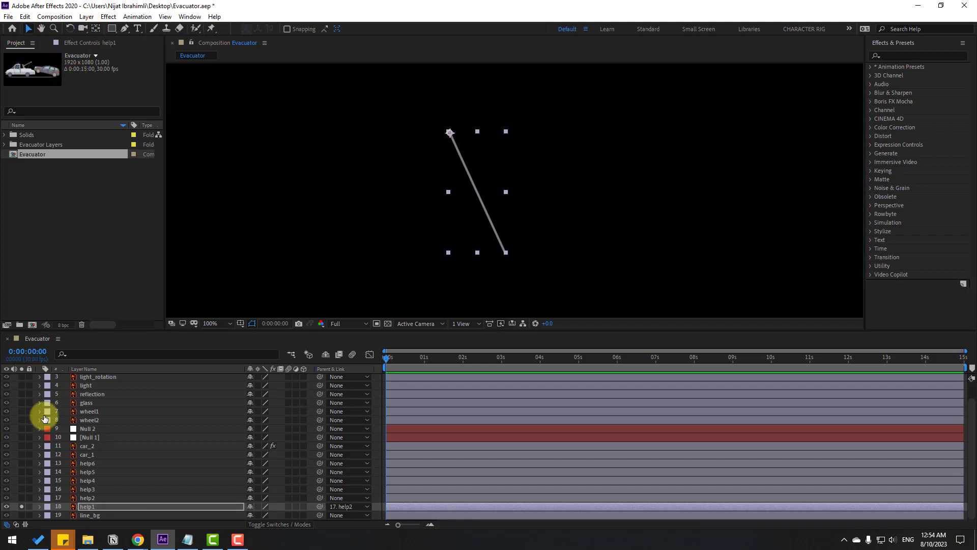
click(22, 507)
- Solo help2, move its anchor point to the lower-left end of the line, and turn solo off
click(86, 497)
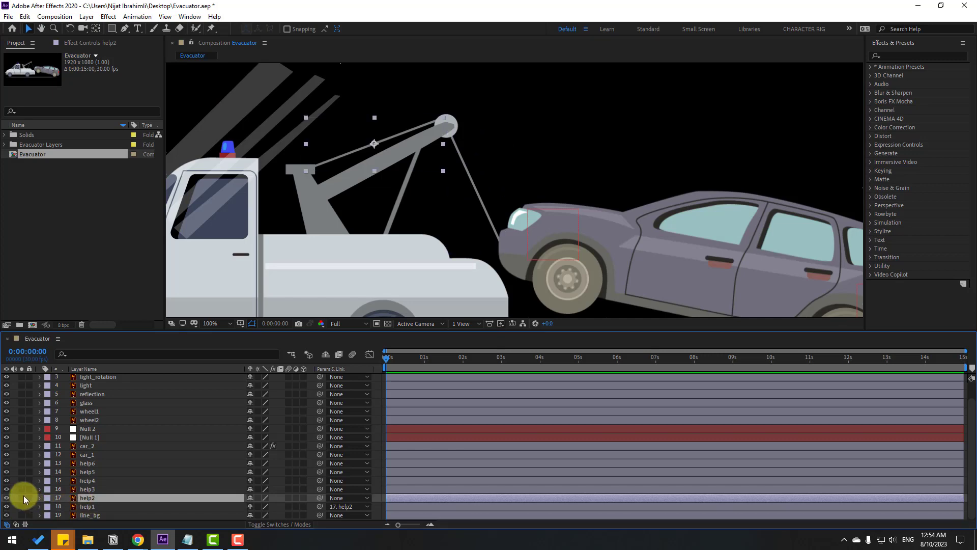
click(22, 498)
click(22, 497)
click(22, 498)
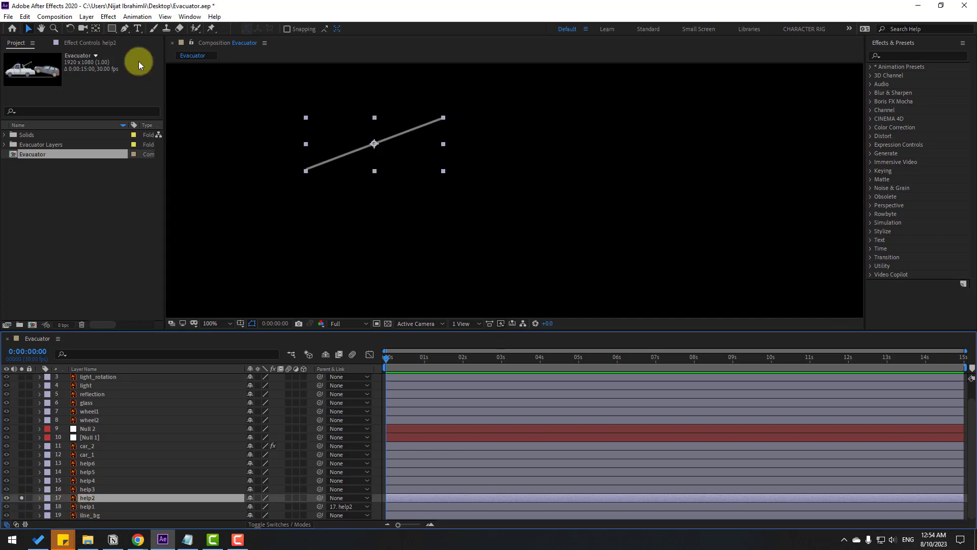
click(95, 28)
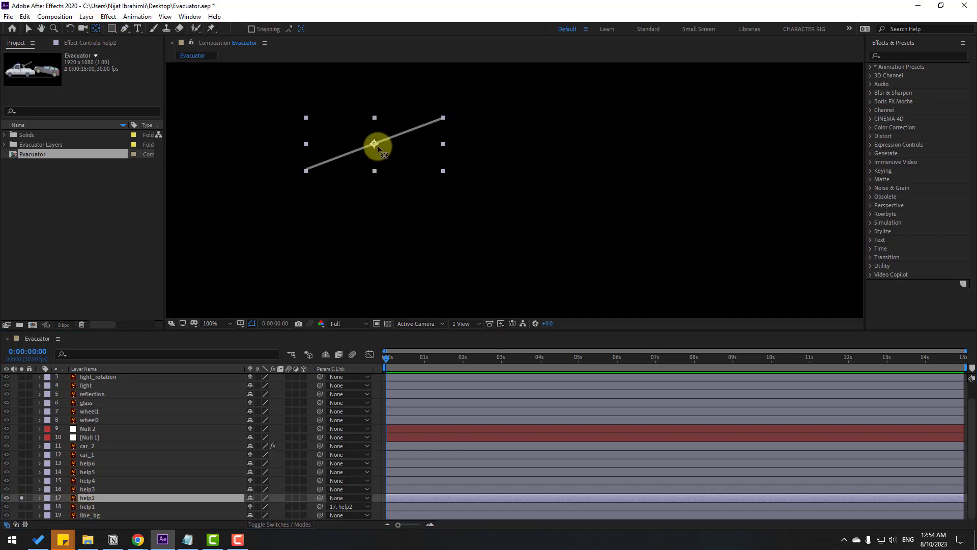
drag(375, 144, 305, 169)
click(29, 28)
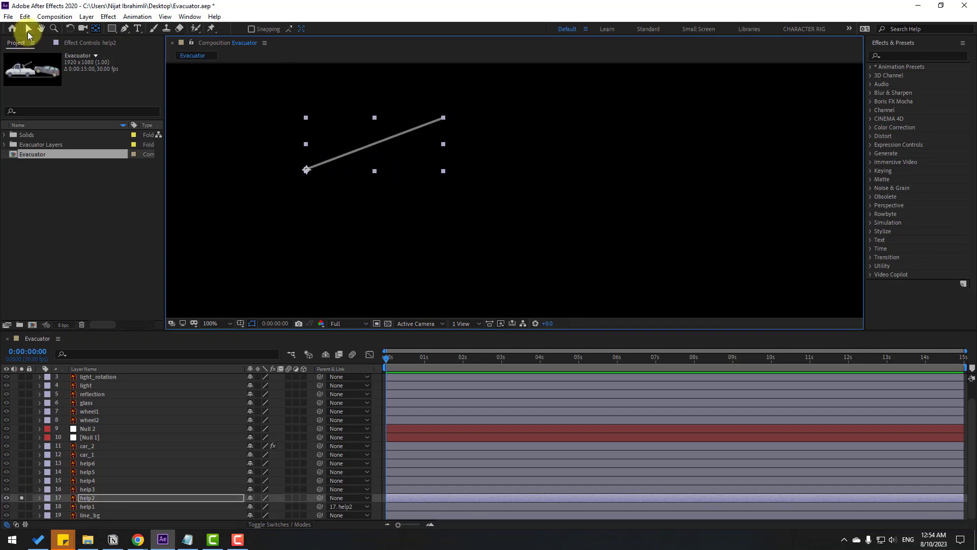
click(21, 498)
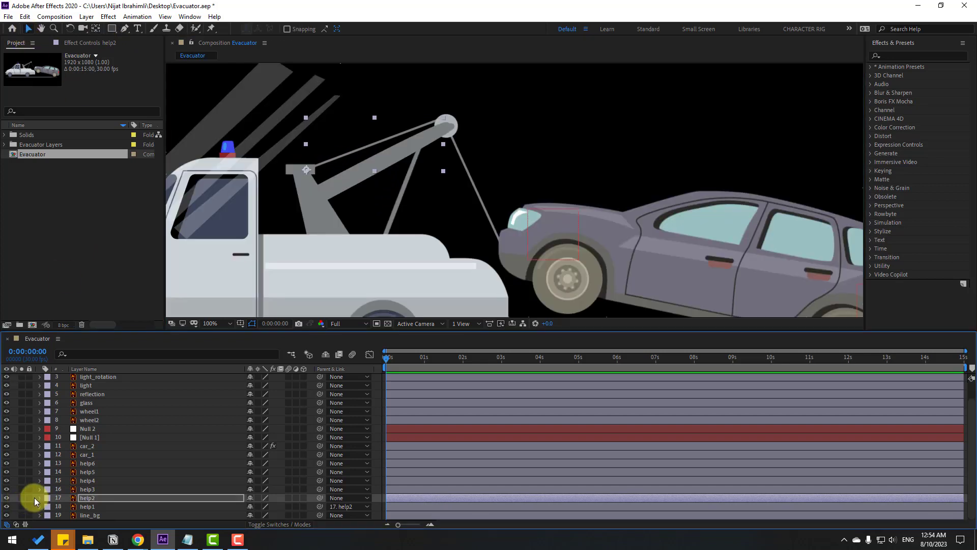
- Build the crane's parent chain by linking help2 to help3, help3 to help4, and help4 to help5
click(87, 490)
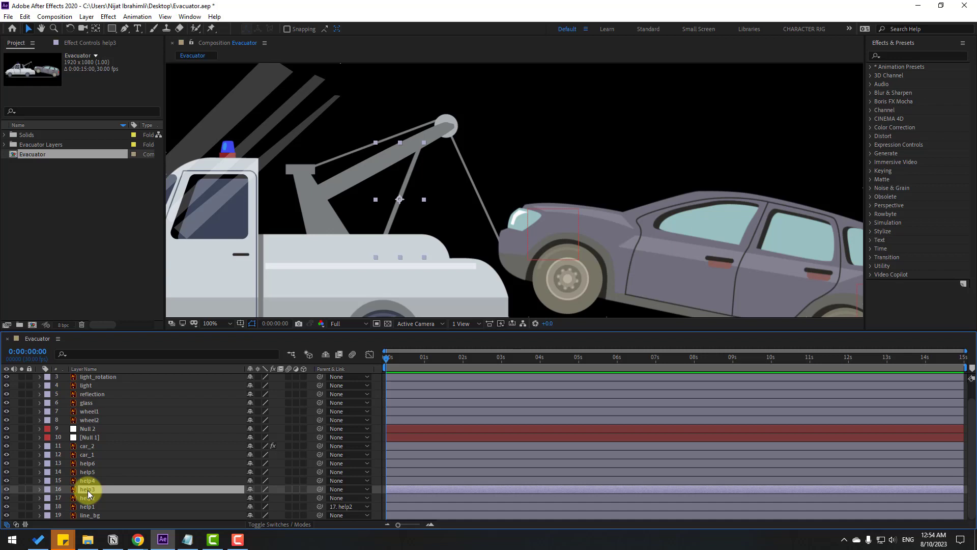
click(87, 497)
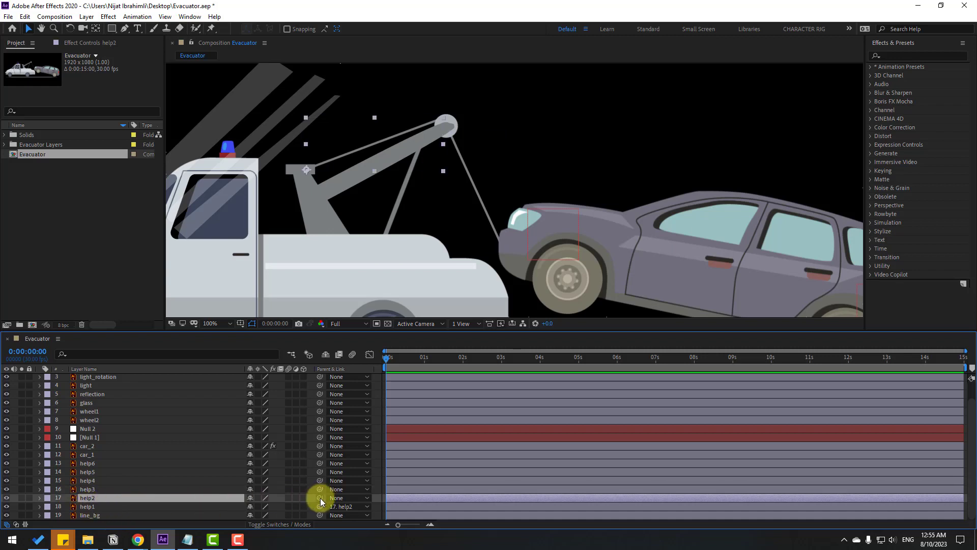
drag(320, 501, 103, 491)
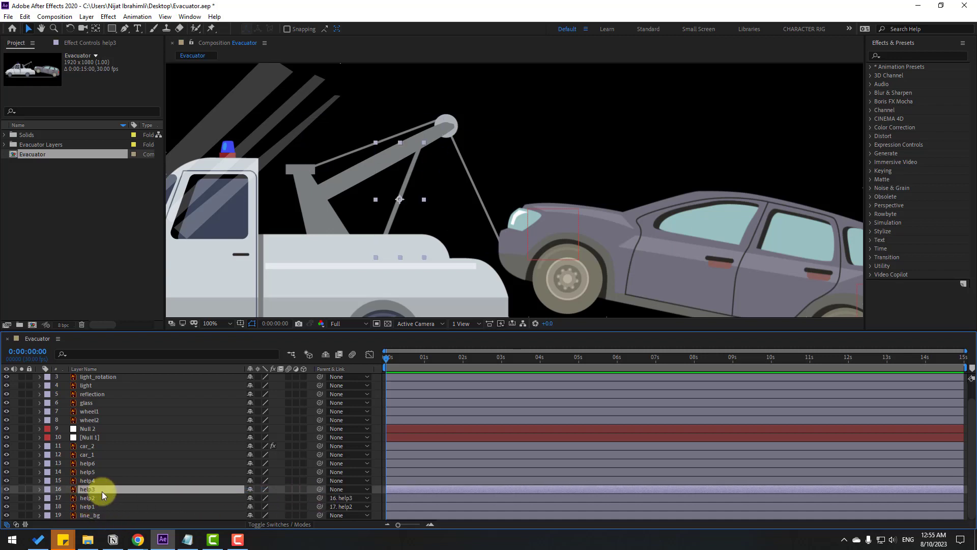
drag(320, 489, 92, 480)
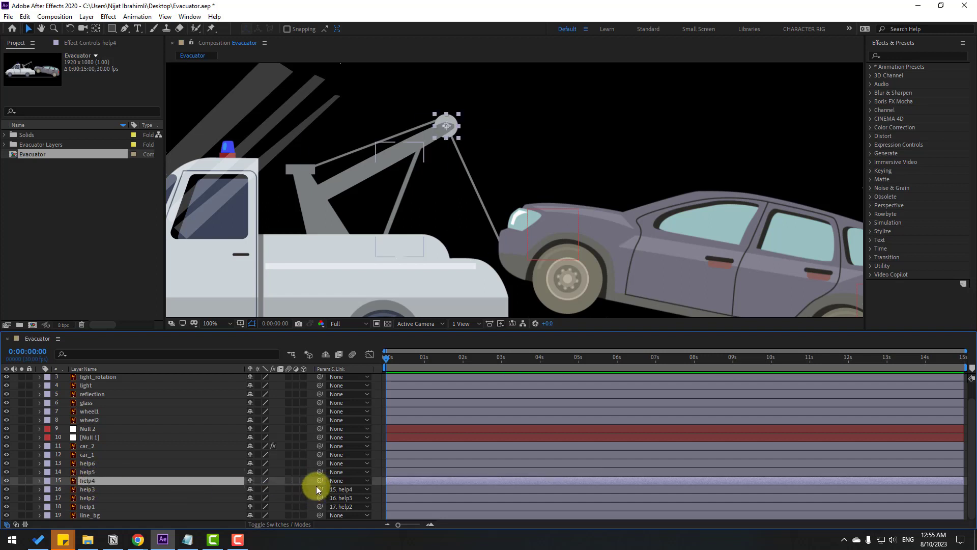
drag(319, 481, 90, 473)
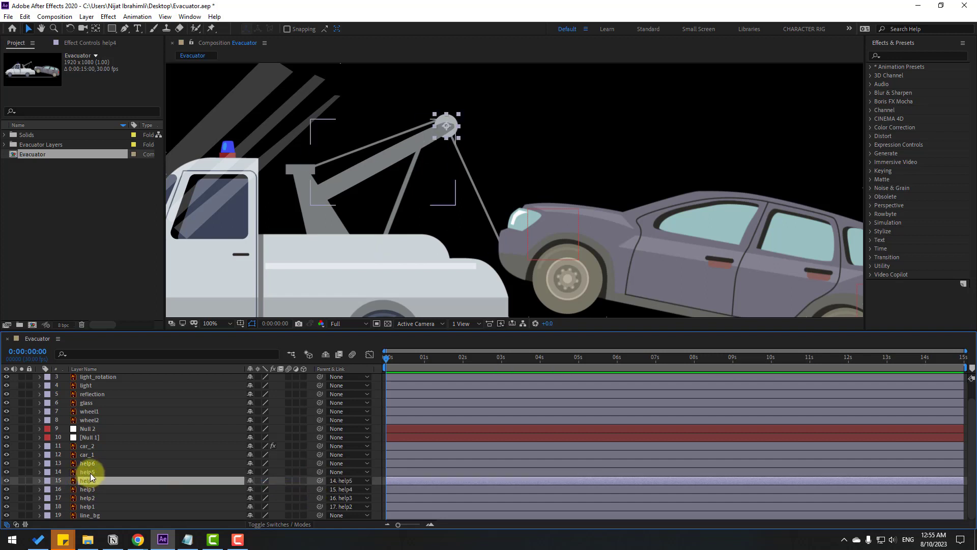
- Solo help5, move its anchor point to the lower end of the crane arm, and turn solo off
click(90, 473)
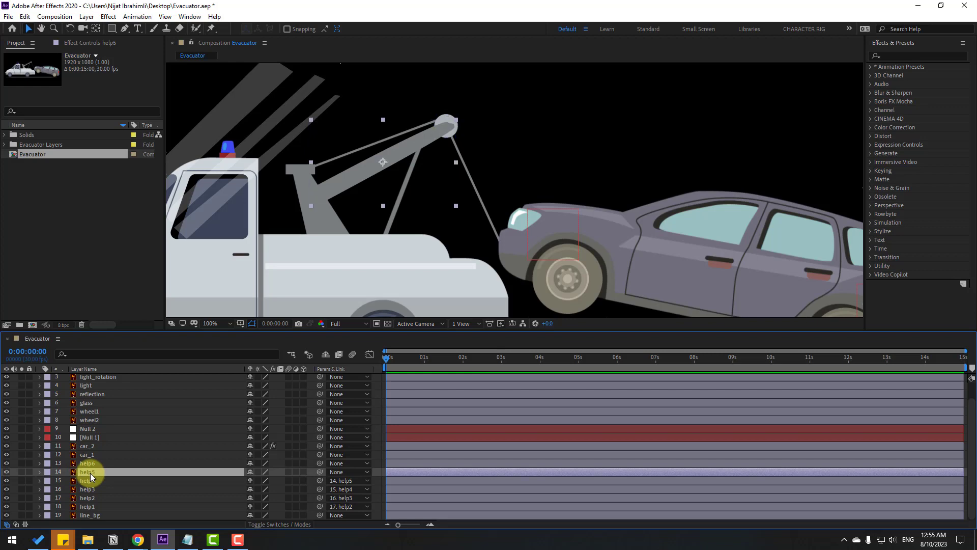
click(21, 472)
click(102, 29)
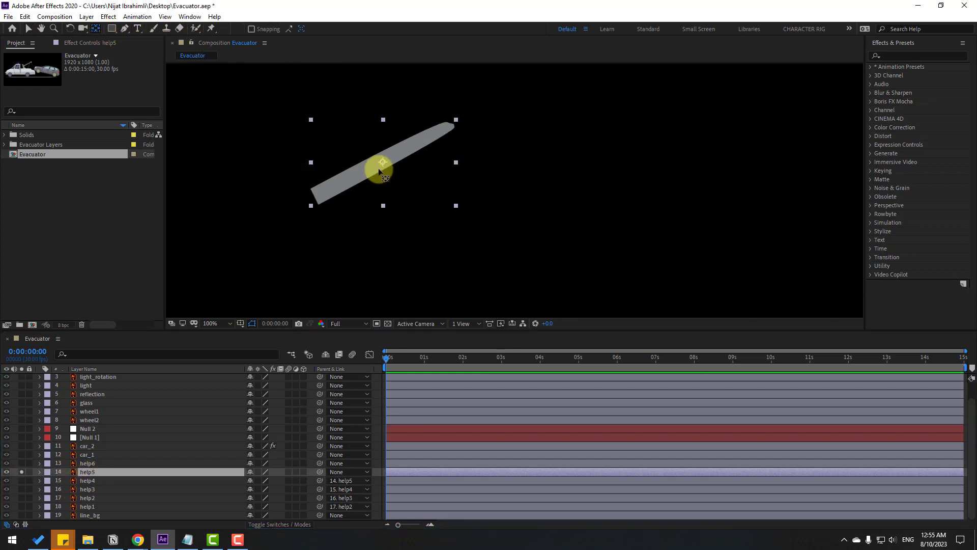
drag(377, 168, 319, 202)
click(28, 29)
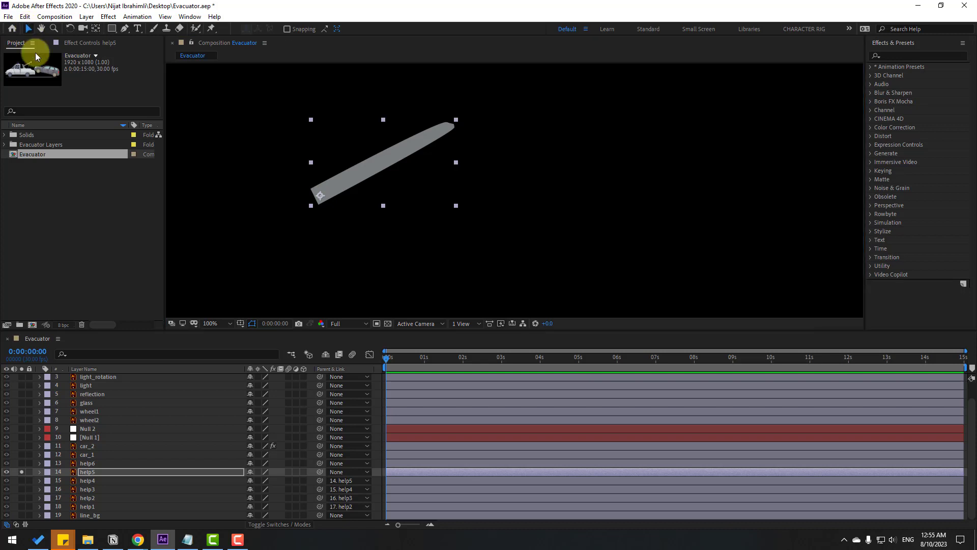
click(21, 471)
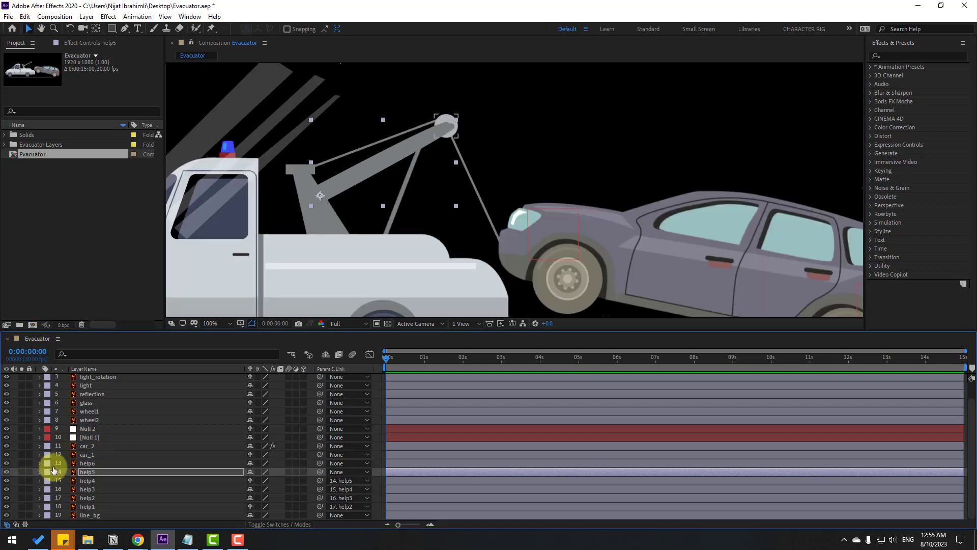
- Extend the crane's parent chain by linking help5 to help6 and help6 to car_1
click(91, 473)
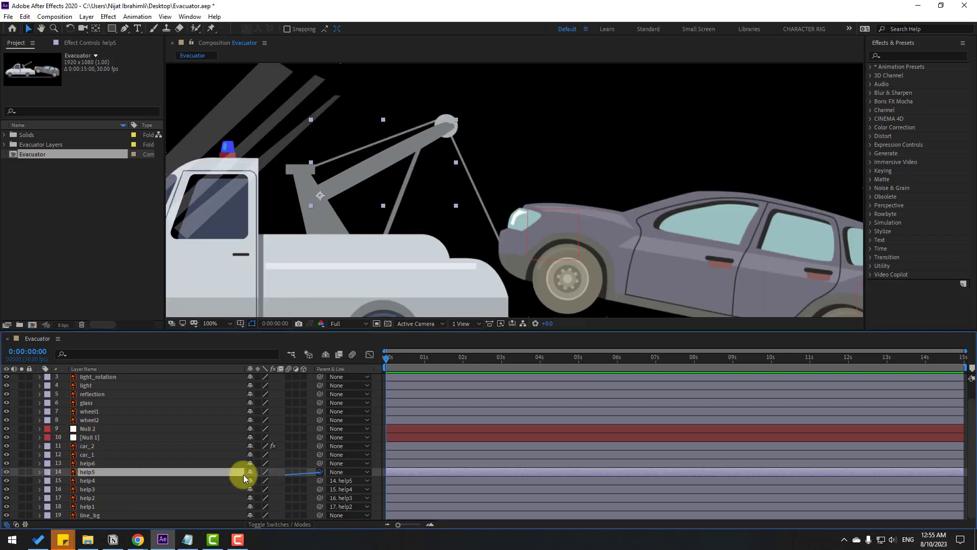
drag(243, 475, 80, 463)
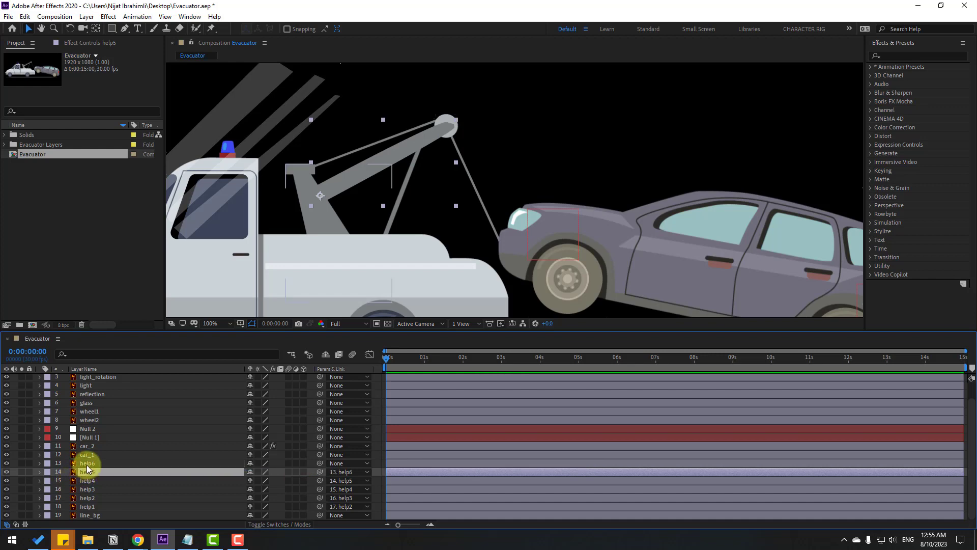
click(87, 463)
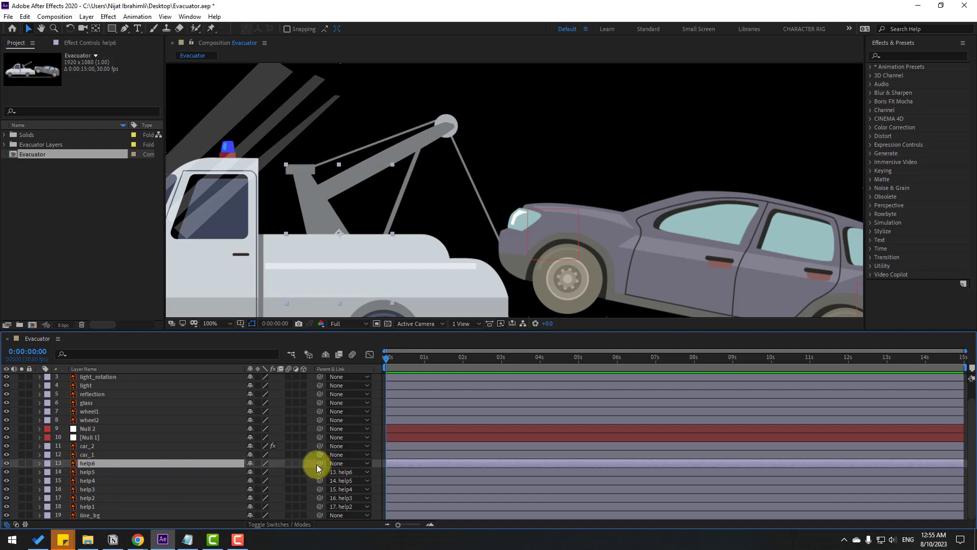
drag(320, 463, 88, 454)
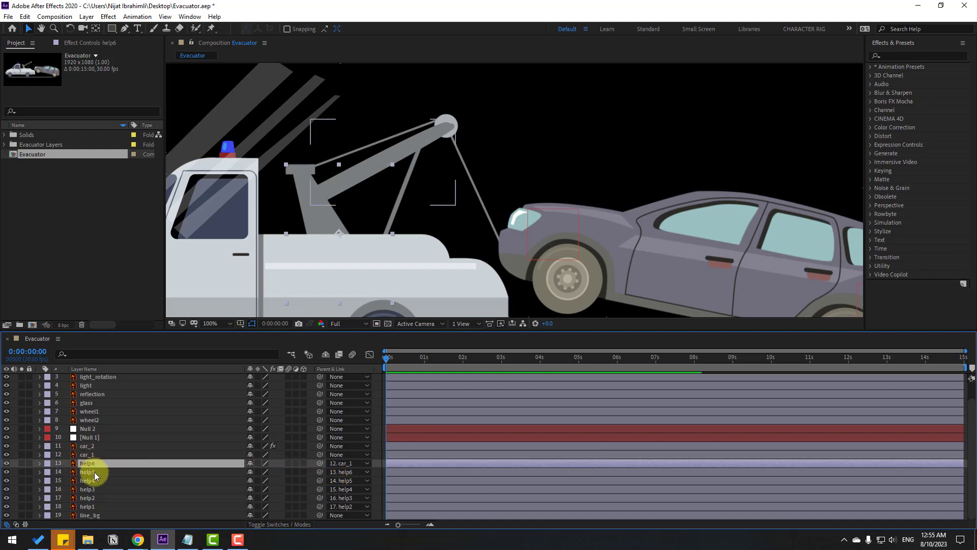
- Keyframe car_1's position at 0:00:00:00 and set its Y position to 548.8 at 0:00:00:10
click(89, 454)
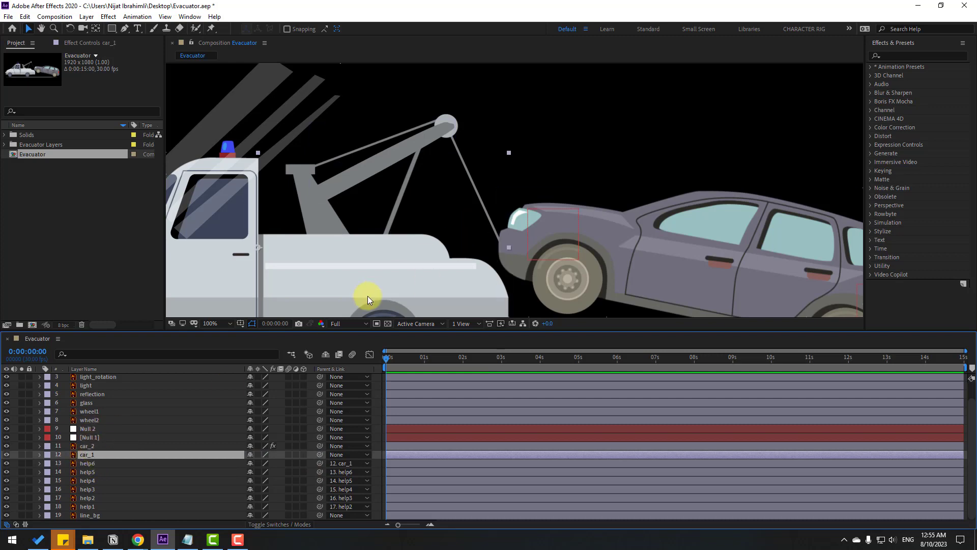
drag(368, 295, 468, 228)
scroll(539, 235, down, 2)
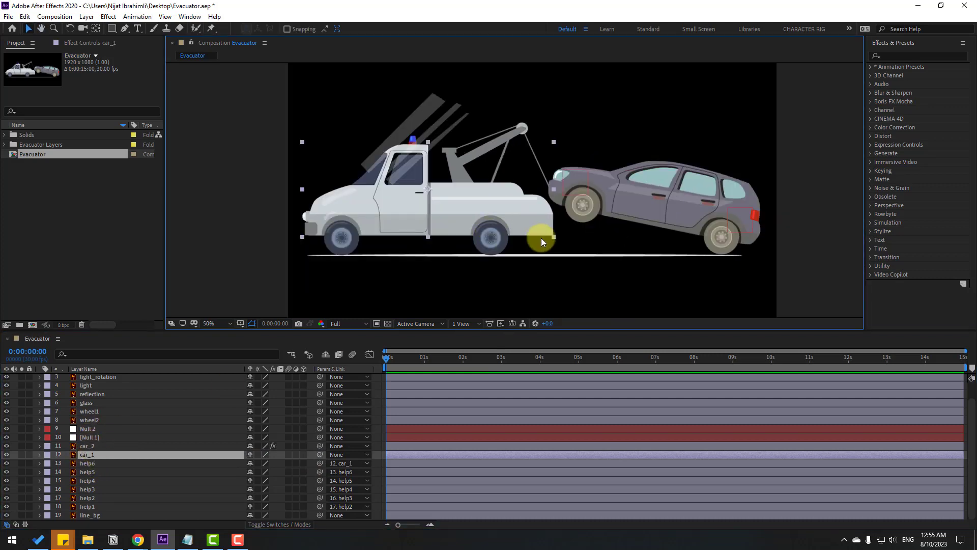
click(397, 365)
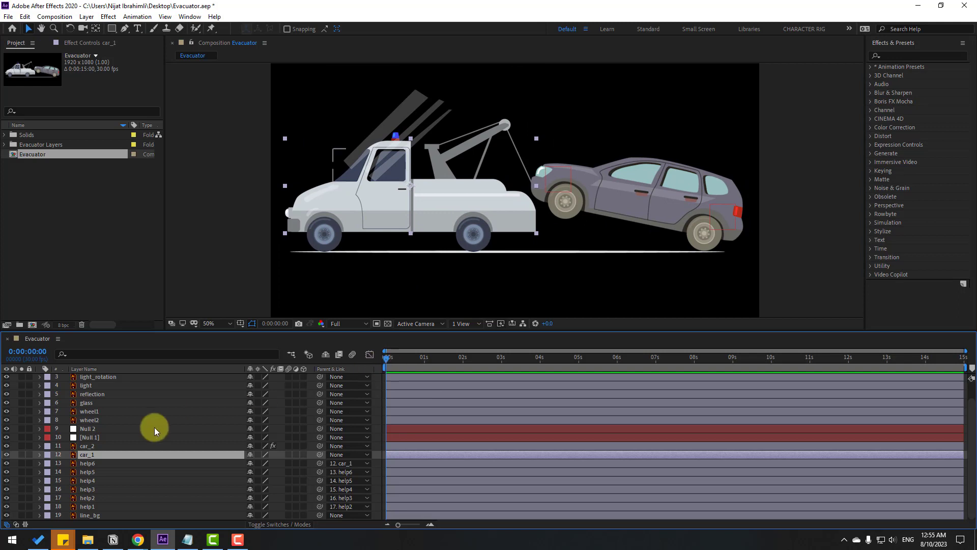
key(p)
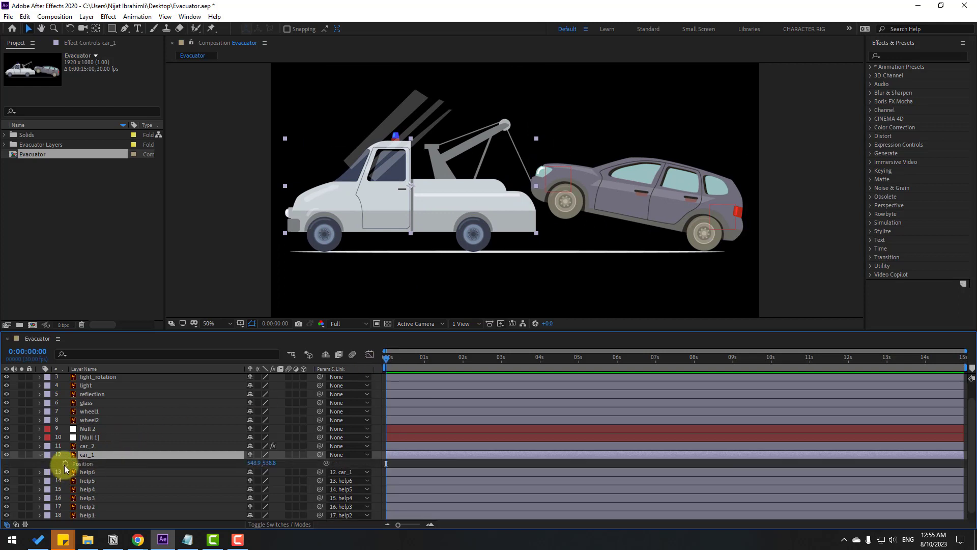
click(66, 464)
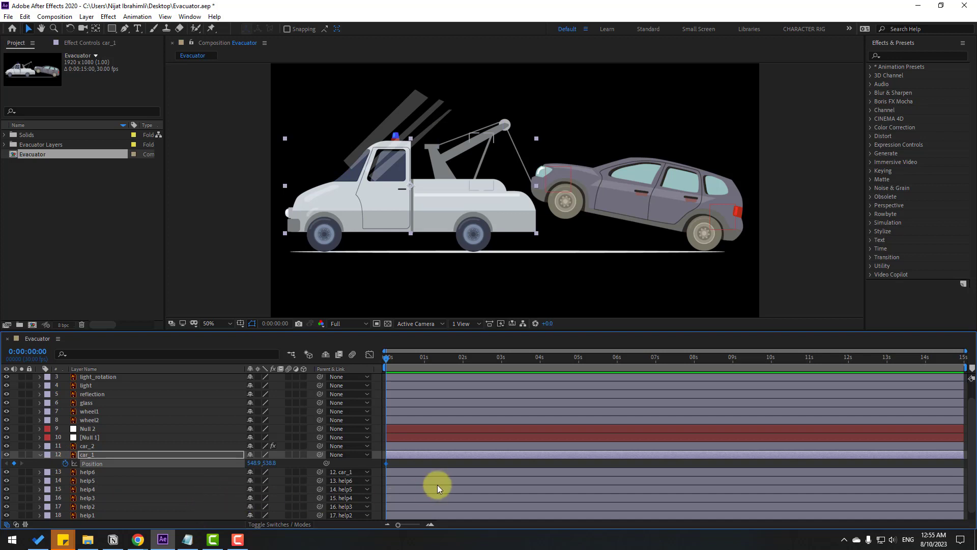
key(shift+Page_Down)
drag(267, 465, 268, 465)
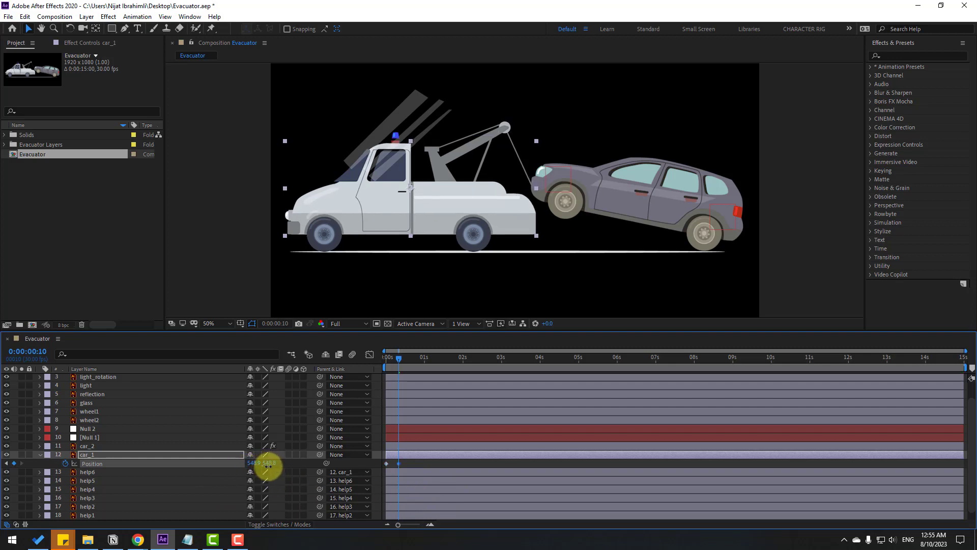
- Add a position keyframe of 548.9, 538.8 for car_1 at 0:00:00:20
mouse_move(400, 355)
mouse_down()
mouse_move(382, 362)
mouse_move(399, 362)
mouse_up()
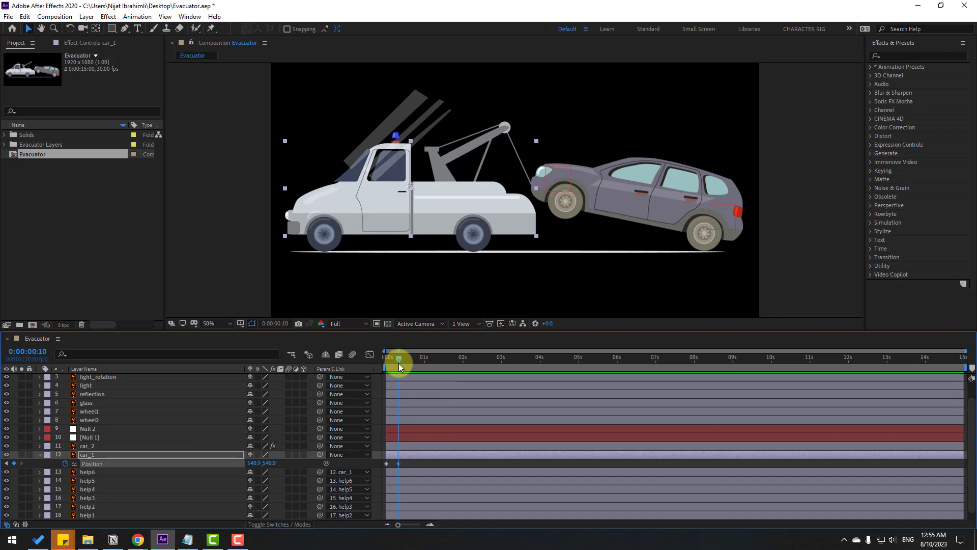
key(shift+Page_Down)
click(385, 466)
key(shift+Up)
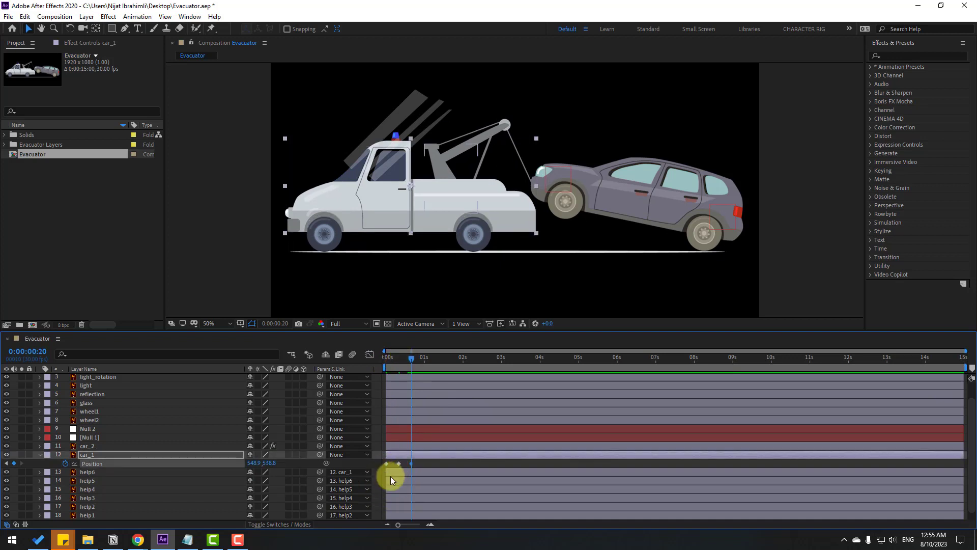
- Apply Easy Ease to all three of car_1's position keyframes
click(419, 463)
click(412, 463)
right_click(385, 465)
mouse_move(448, 457)
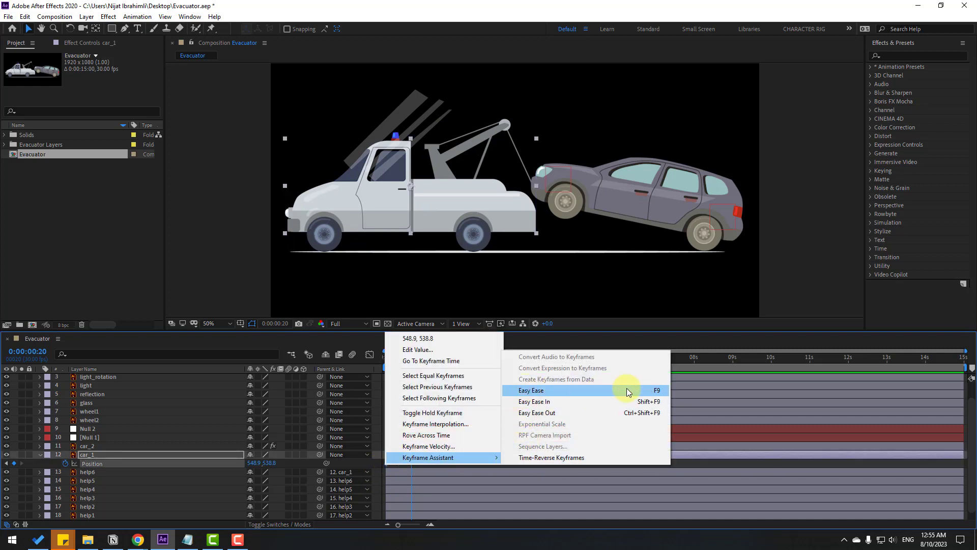
click(647, 393)
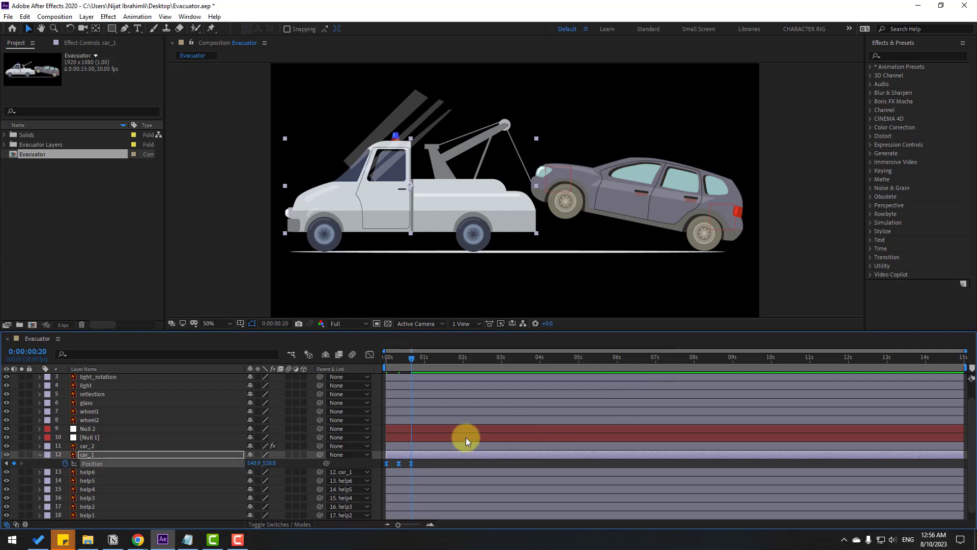
- Add the expression loopOutDuration(type = "cycle", duration = 0) to car_1's position and collapse the layer
alt+click(65, 464)
click(285, 471)
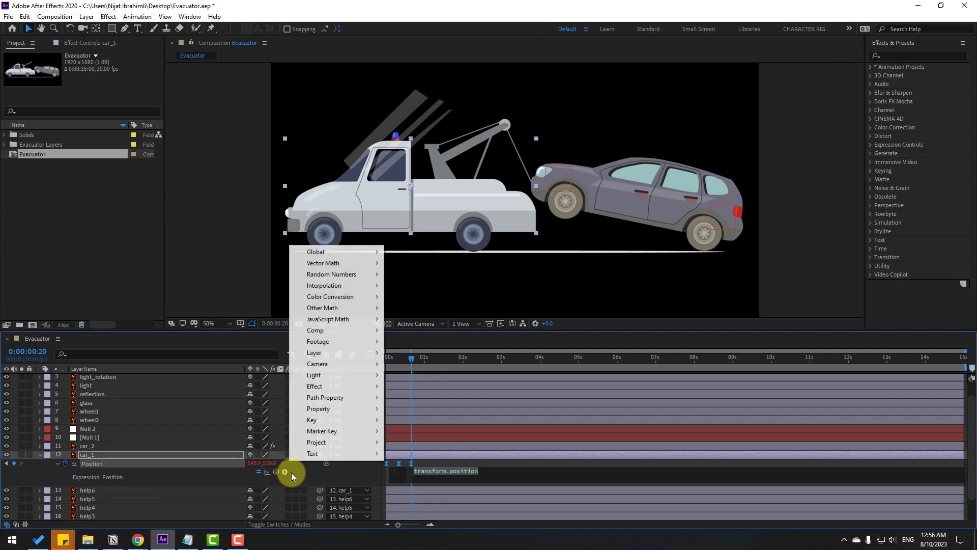
mouse_move(349, 408)
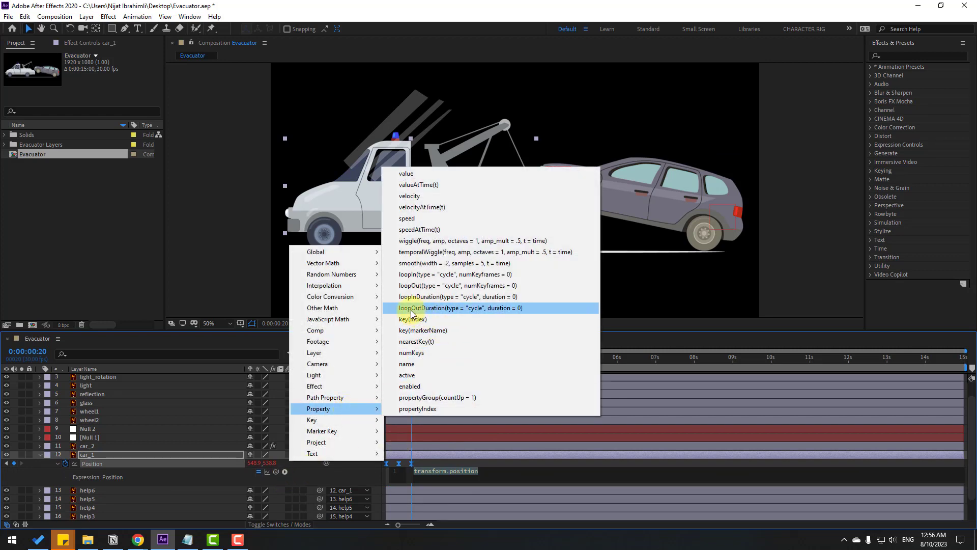
click(472, 310)
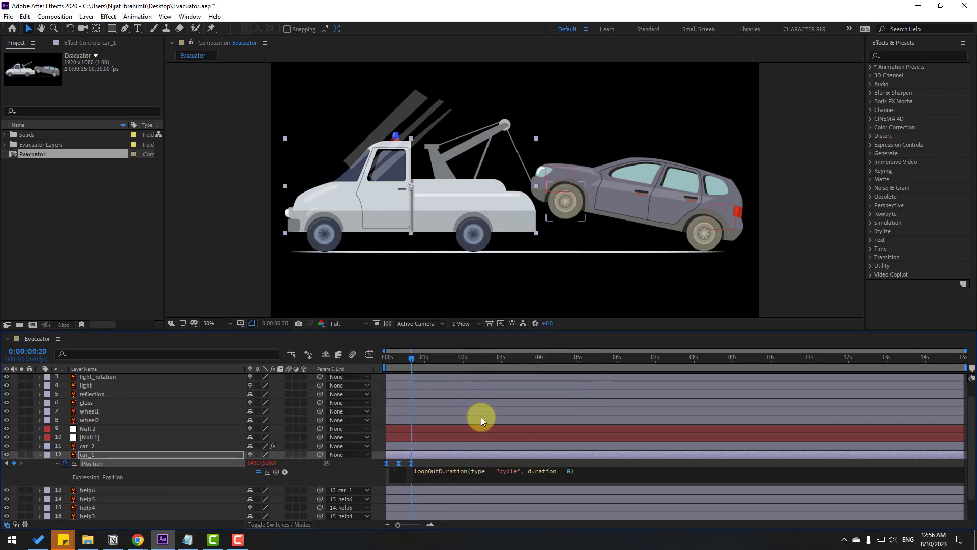
click(431, 462)
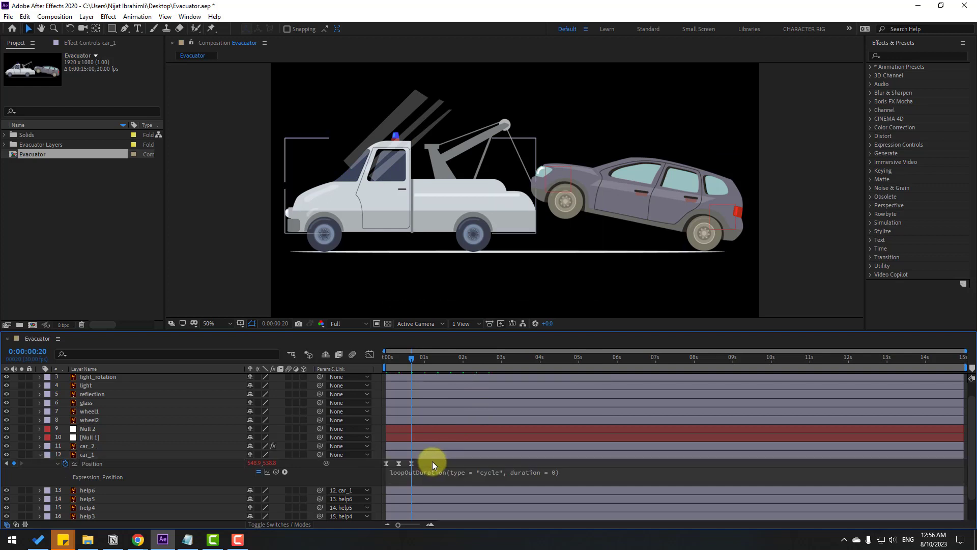
click(39, 457)
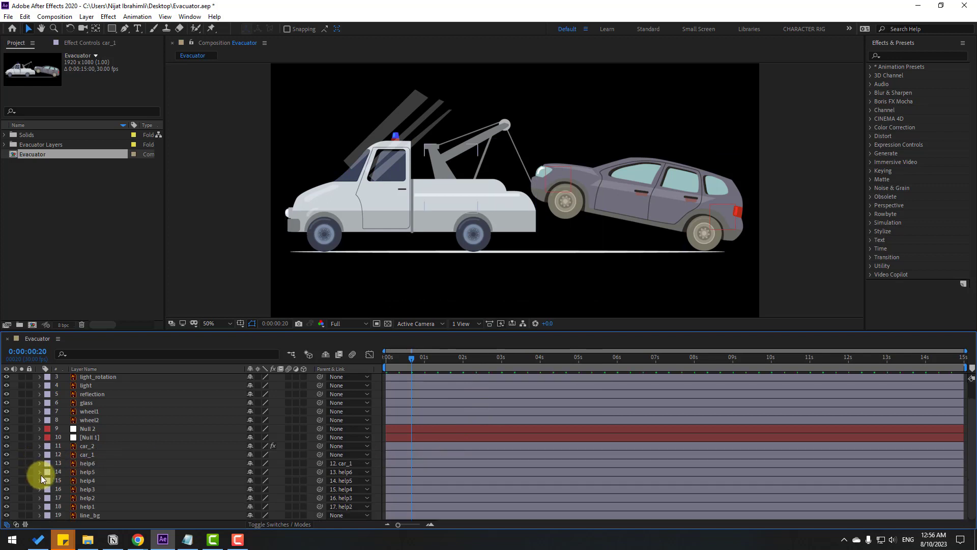
- Parent Null 1 to help1 and preview the animation from the start
click(91, 437)
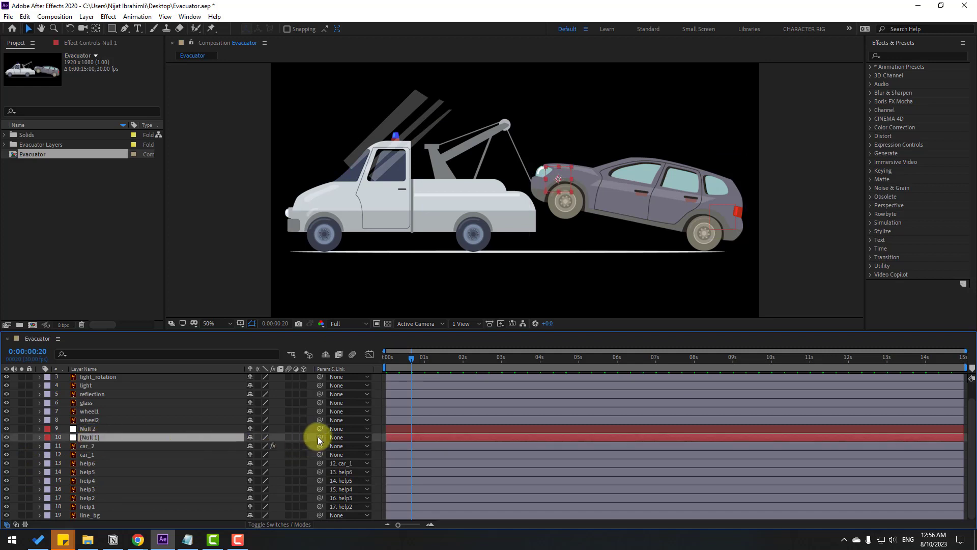
drag(319, 436, 92, 506)
key(Page_Up)
key(Page_Up)
key(space)
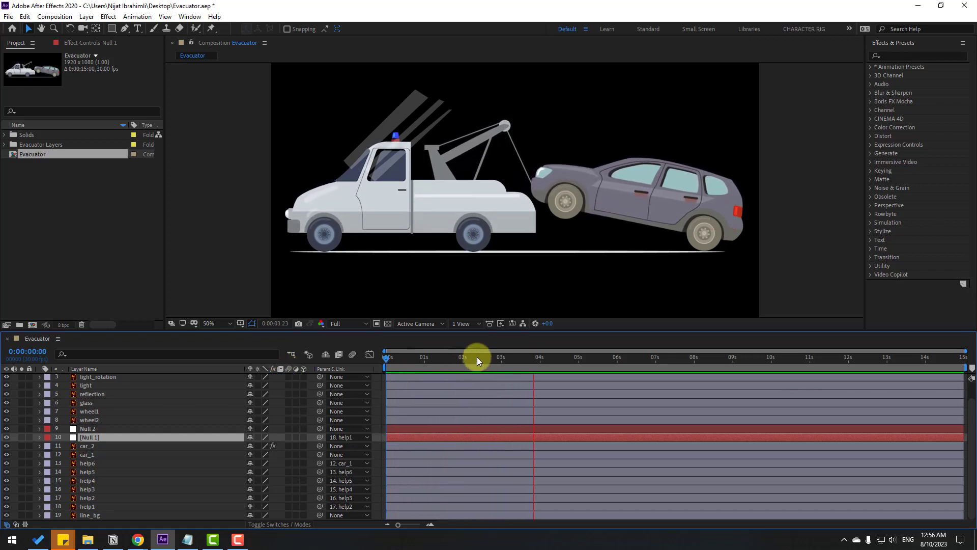
key(space)
- Add rotation keyframes at 0:00:00:00 to both truck wheels and the towed car's rear wheel
click(326, 236)
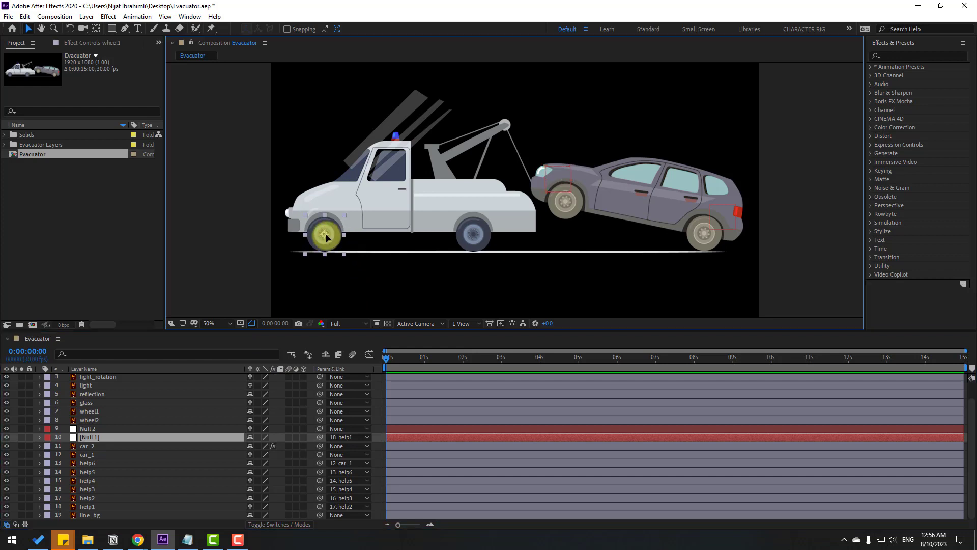
scroll(132, 471, up, 1)
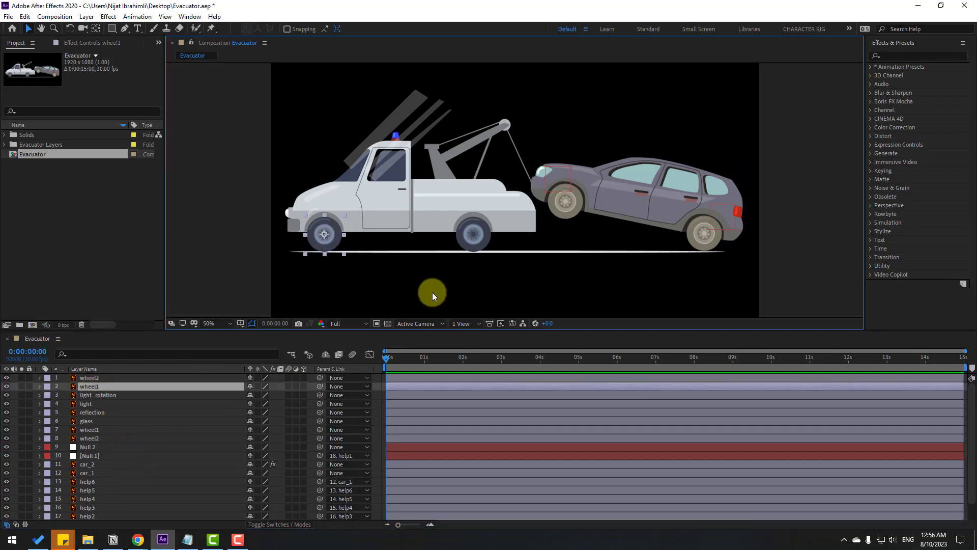
shift+click(469, 242)
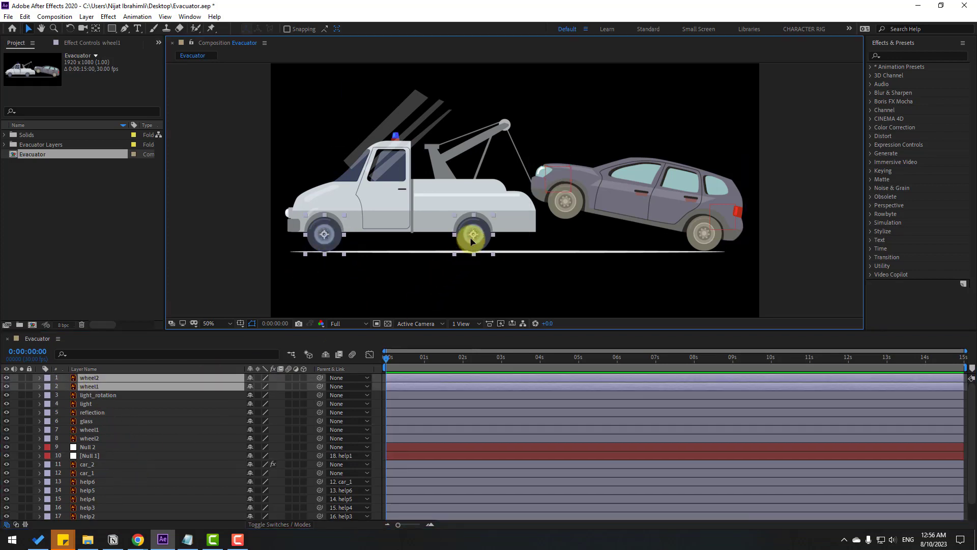
shift+click(706, 239)
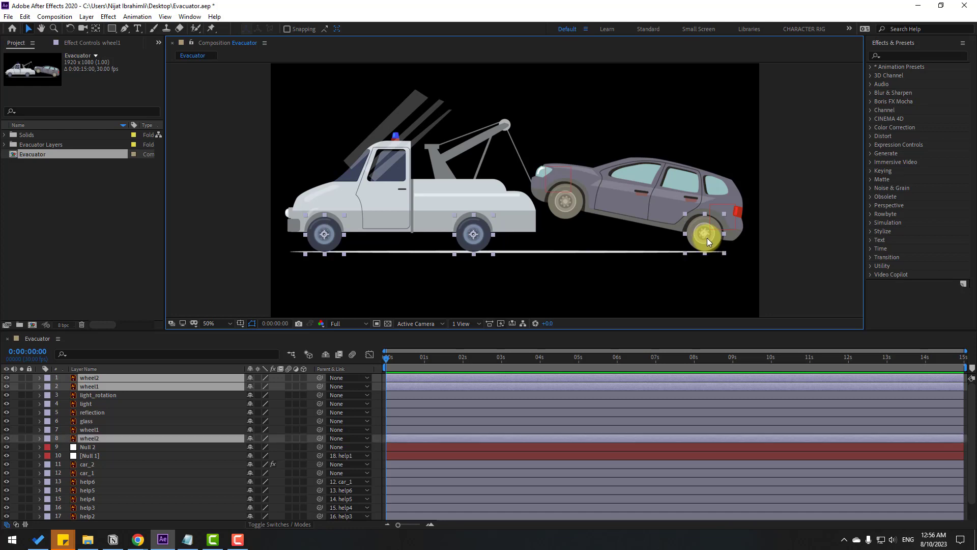
key(r)
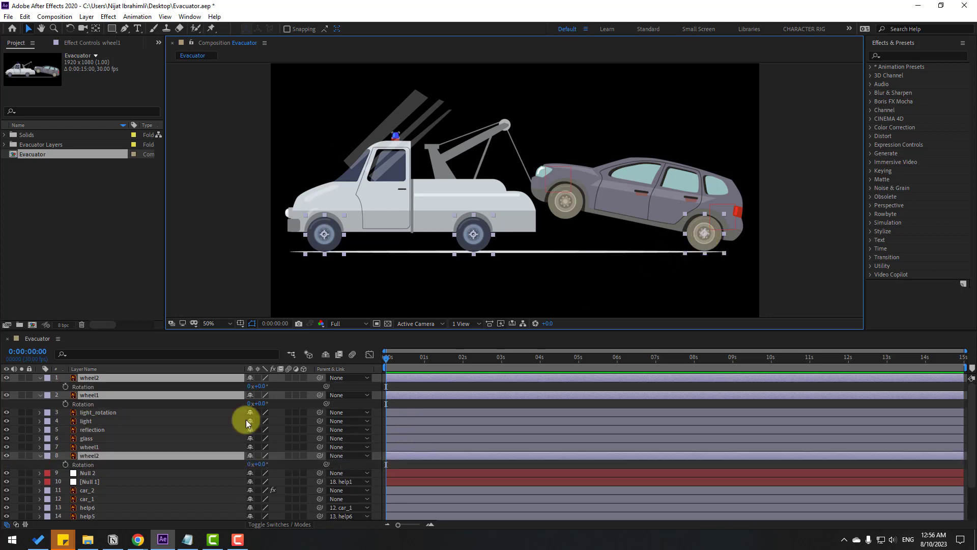
click(64, 387)
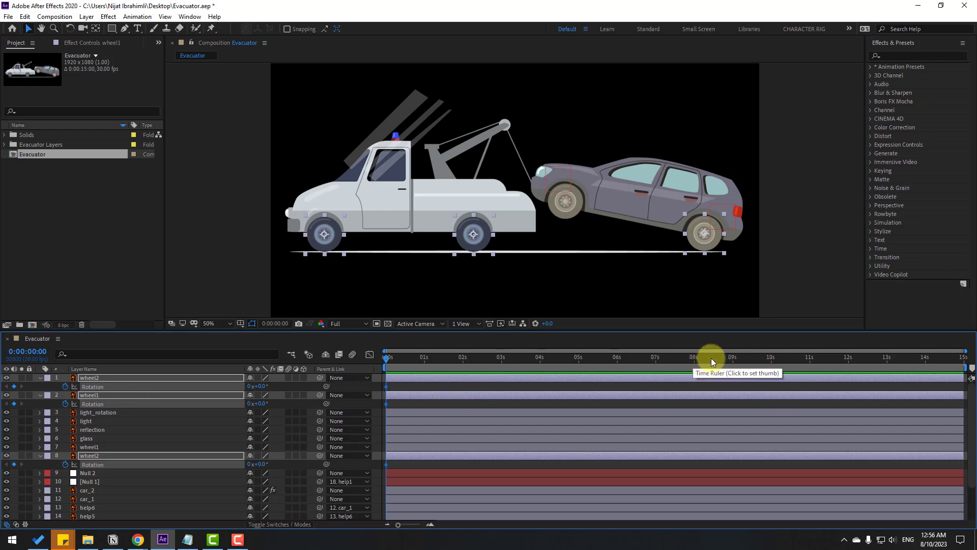
- Trim the composition to a work area ending at 0:00:09:00
click(732, 358)
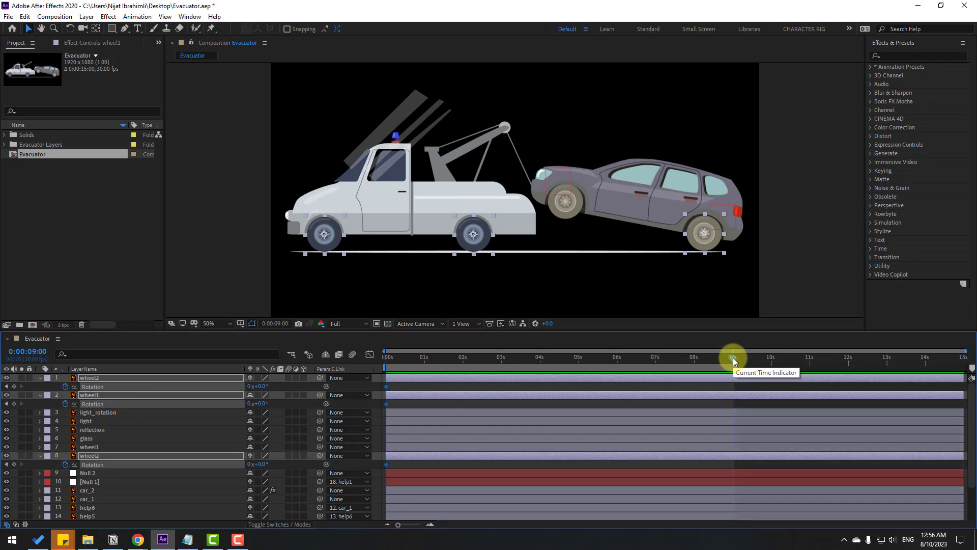
right_click(723, 367)
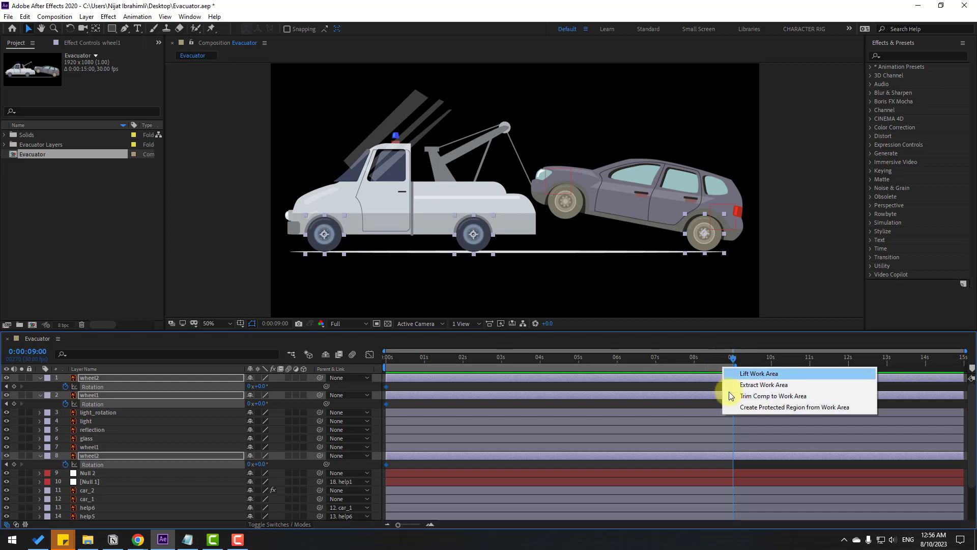
click(787, 401)
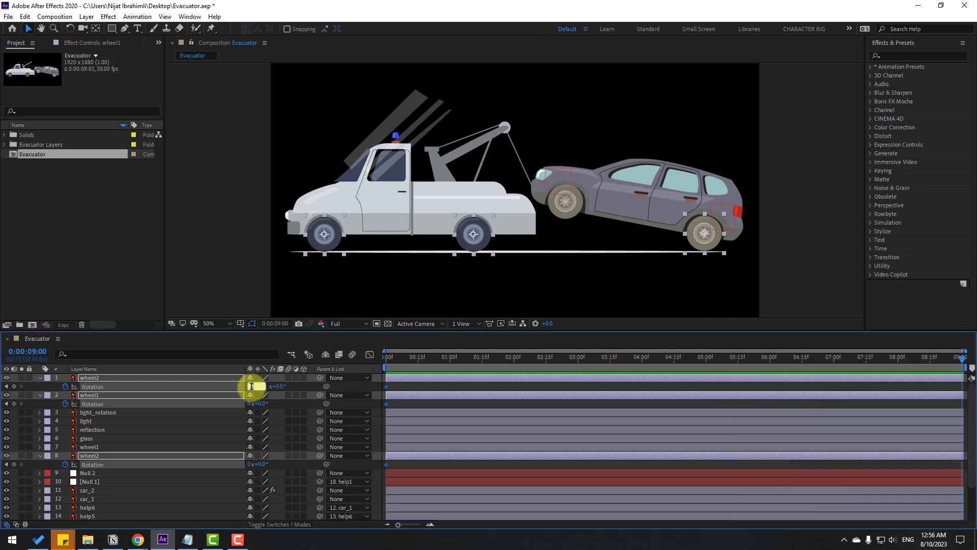
- Set counterclockwise rotation keyframes for the three selected wheels at 0:00:09:00 and preview the spin from the start
key(Return)
key(Home)
key(space)
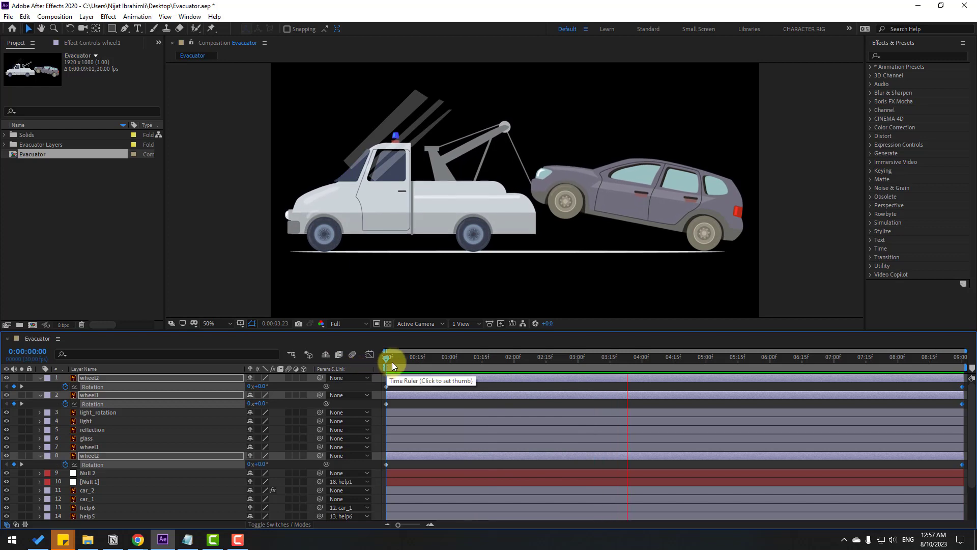
key(space)
- Keyframe the rotation of the car's raised front wheel at 0:00:00:00 and slightly turned shortly before one second, and preview it
click(571, 209)
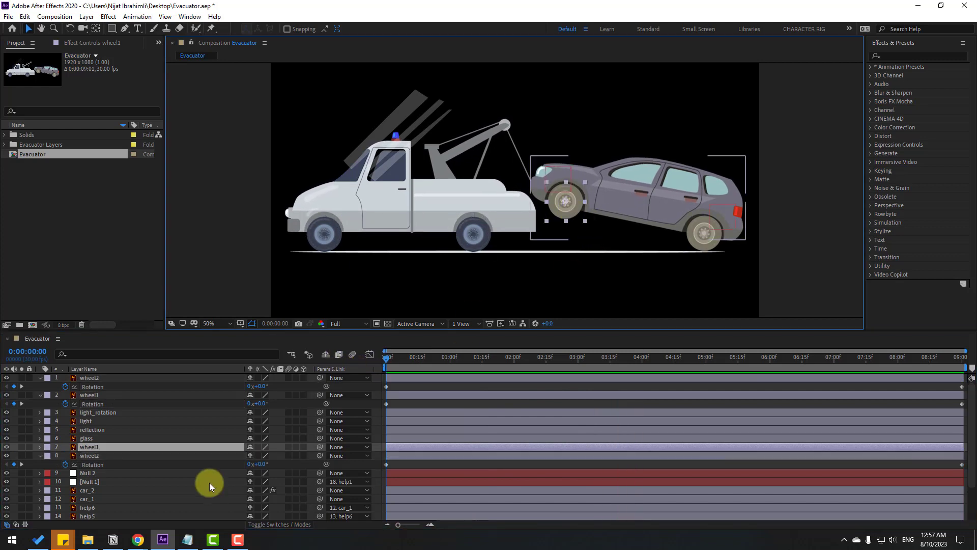
key(r)
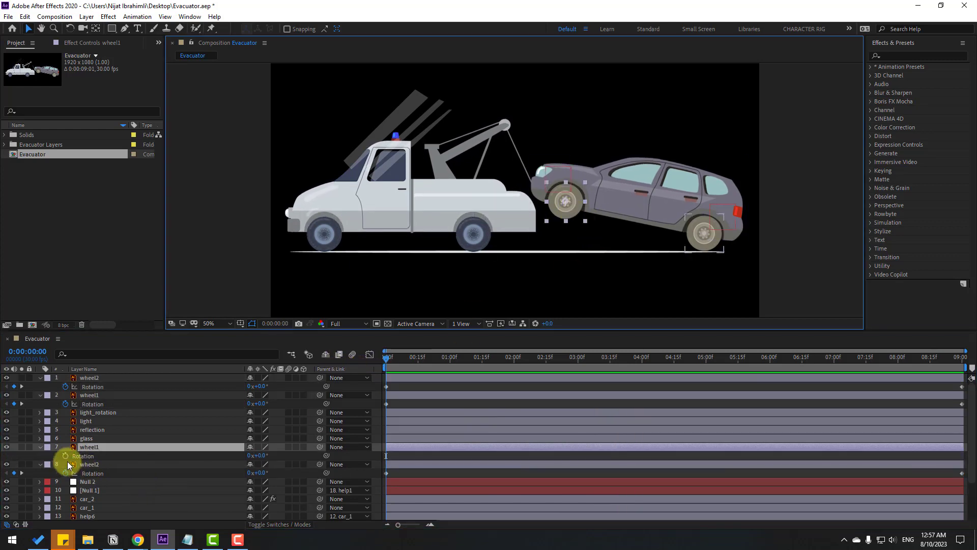
click(65, 455)
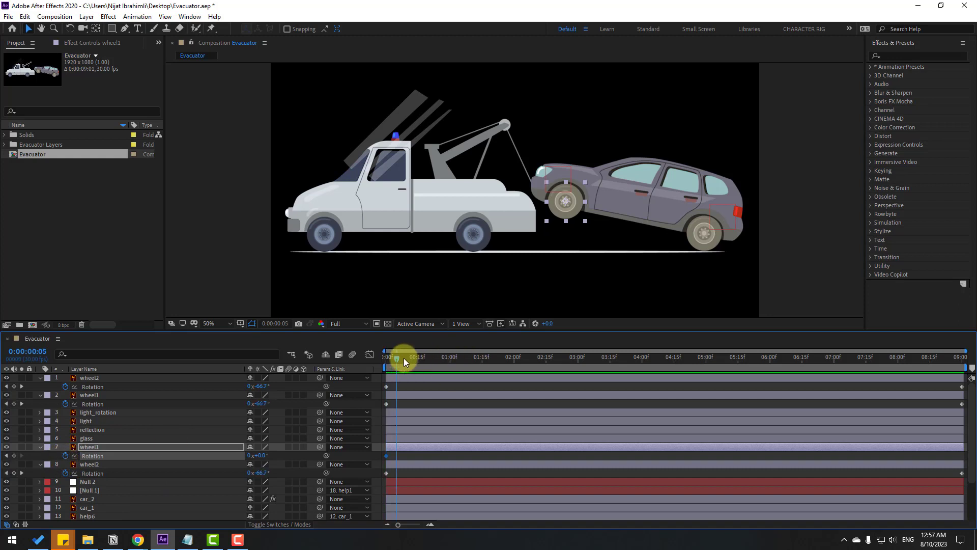
drag(404, 361, 441, 358)
drag(256, 456, 248, 453)
key(space)
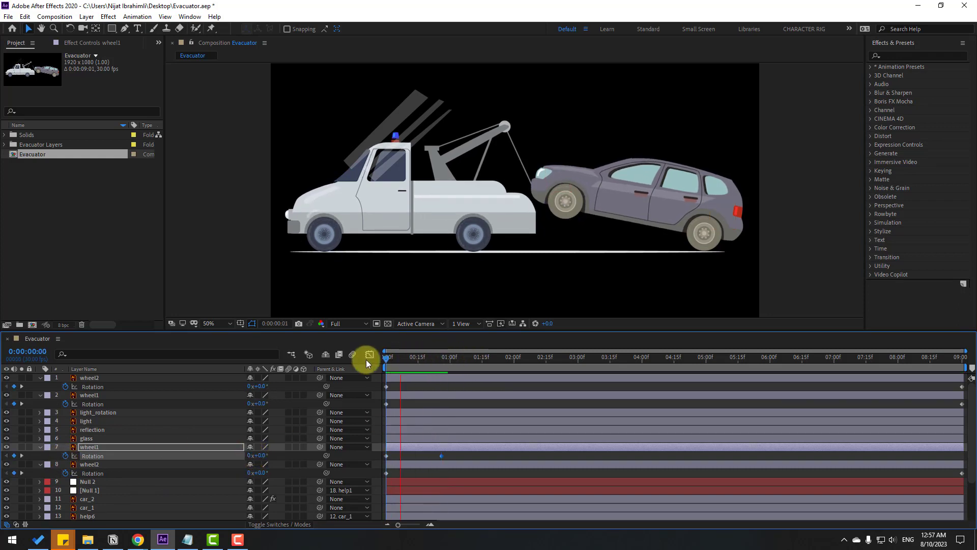
- Hold the raised front wheel's rotation with a keyframe at 0:00:02:05 and set it to 3° at 0:00:03:12
key(space)
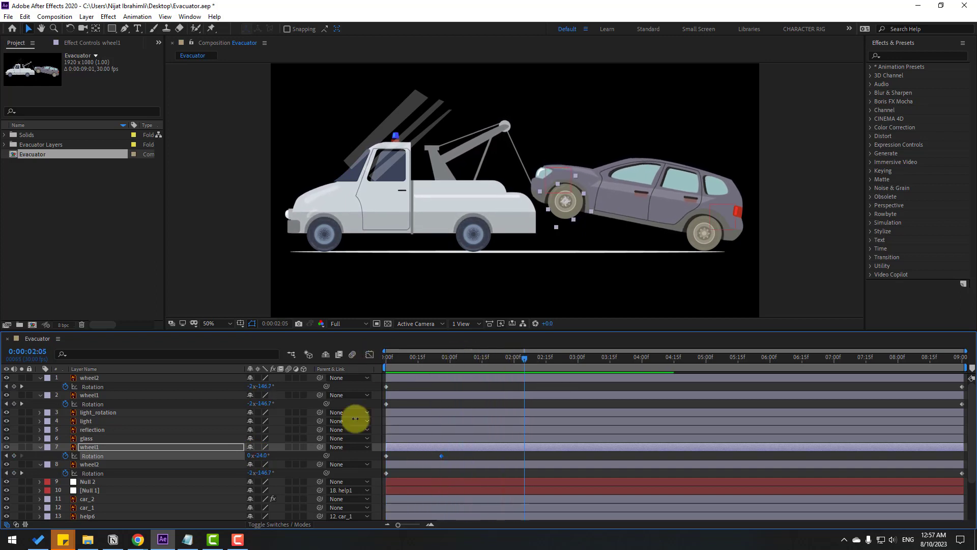
click(14, 456)
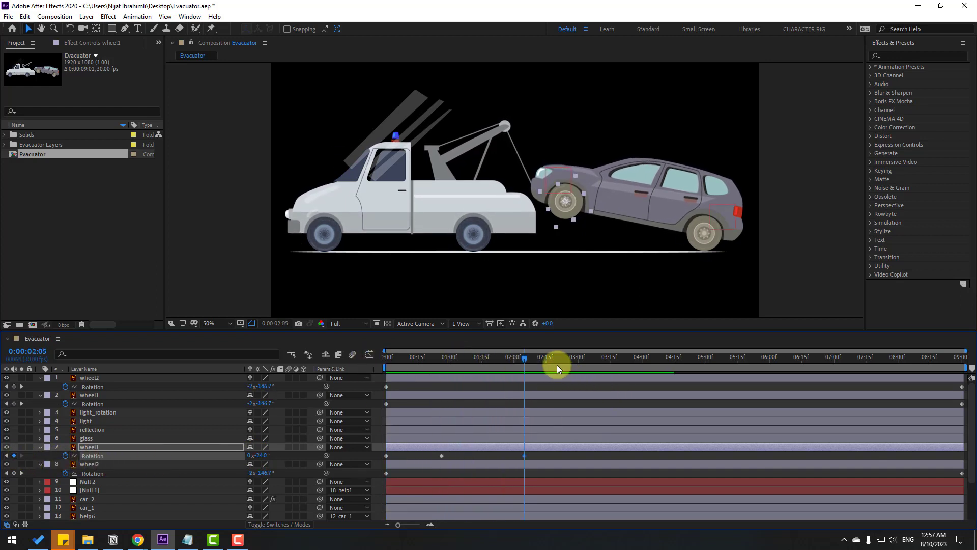
drag(557, 365, 604, 362)
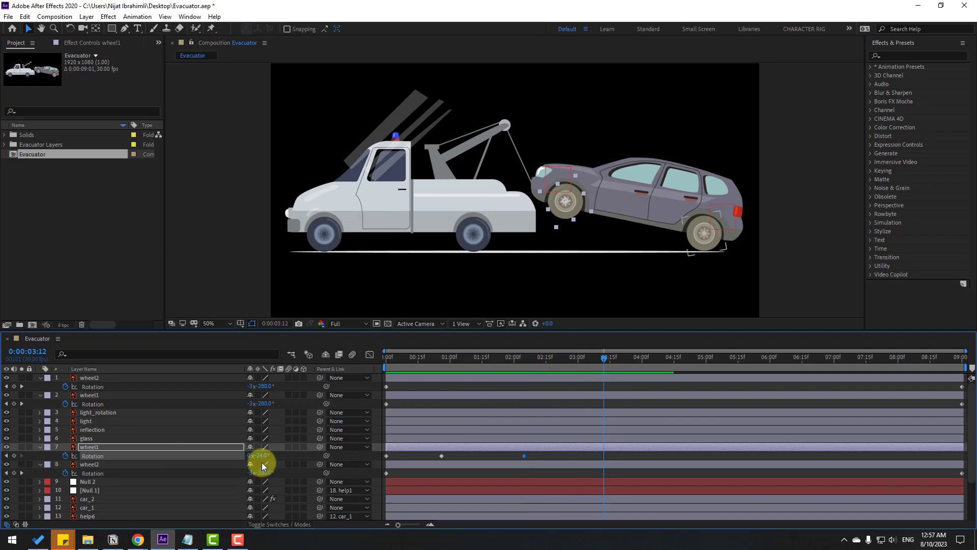
drag(260, 456, 281, 455)
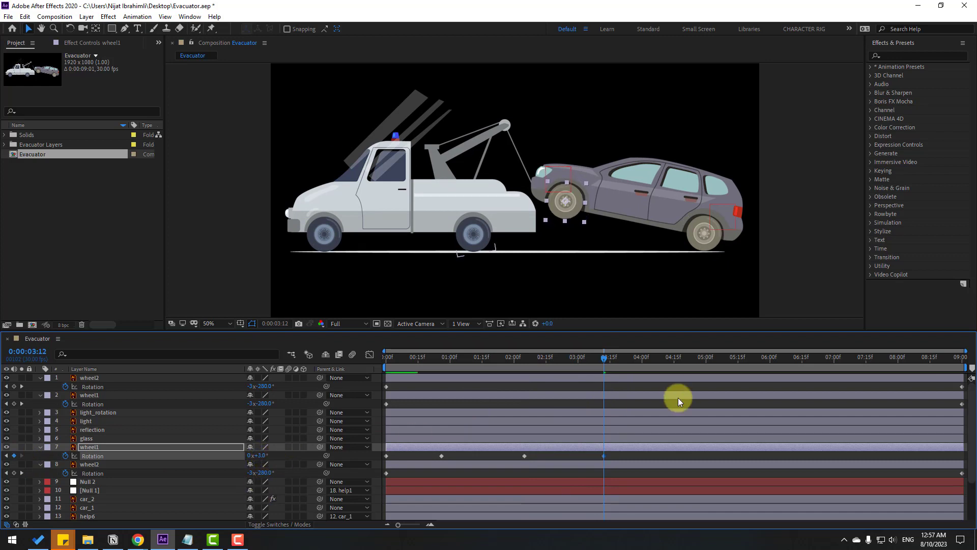
- Hold the raised front wheel's rotation with a keyframe at 0:00:05:15 and return it to 0° at 0:00:06:23
drag(636, 357, 738, 359)
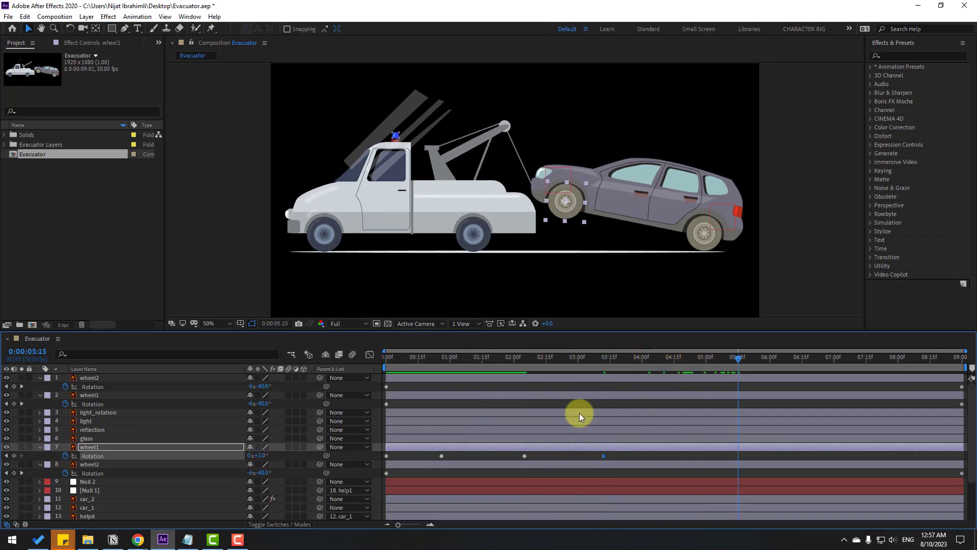
click(13, 456)
drag(774, 357, 819, 359)
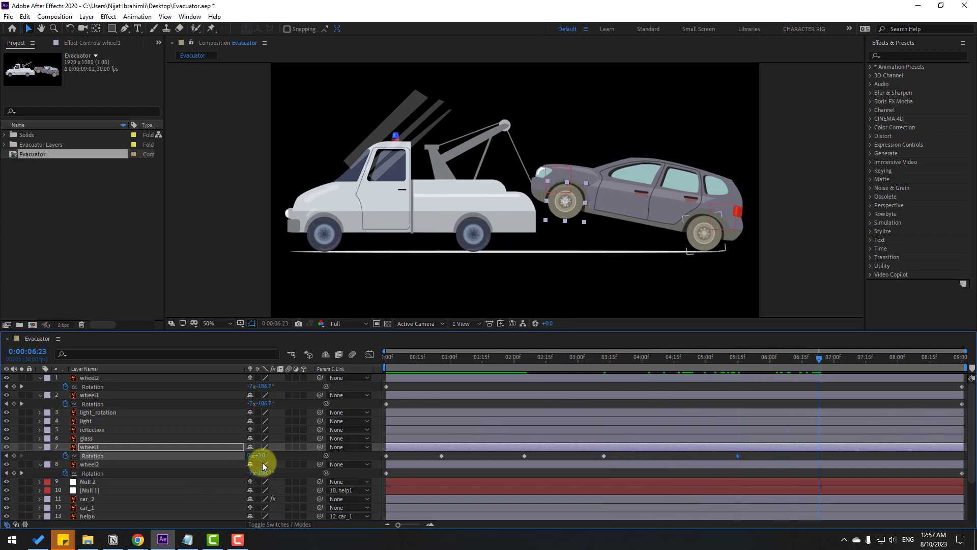
drag(259, 459, 254, 459)
- Apply Easy Ease to all rotation keyframes of the car's raised front wheel and preview the motion
drag(839, 456, 384, 457)
right_click(385, 456)
mouse_move(433, 446)
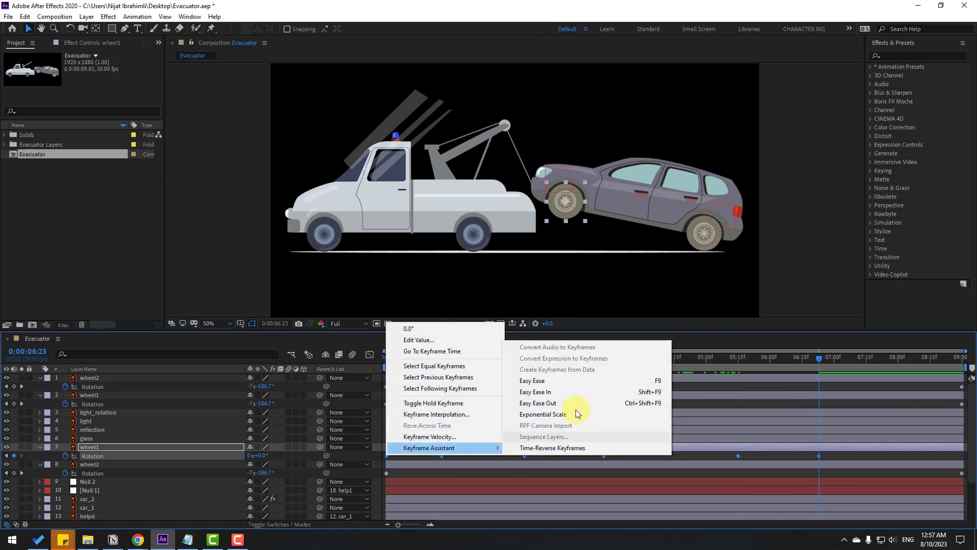
click(556, 382)
click(547, 467)
key(space)
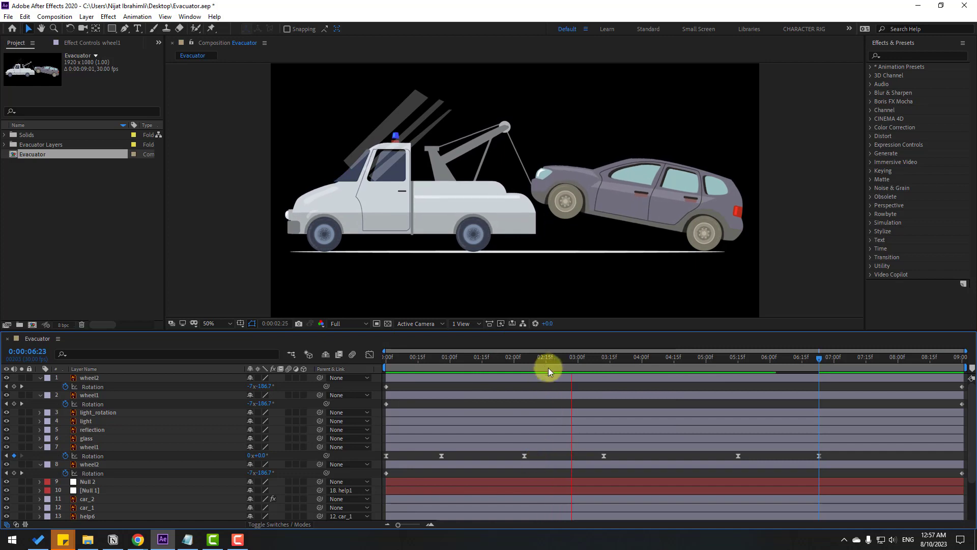
key(Home)
- Parent the car's raised front wheel layer to Null 1 and preview the animation
click(87, 448)
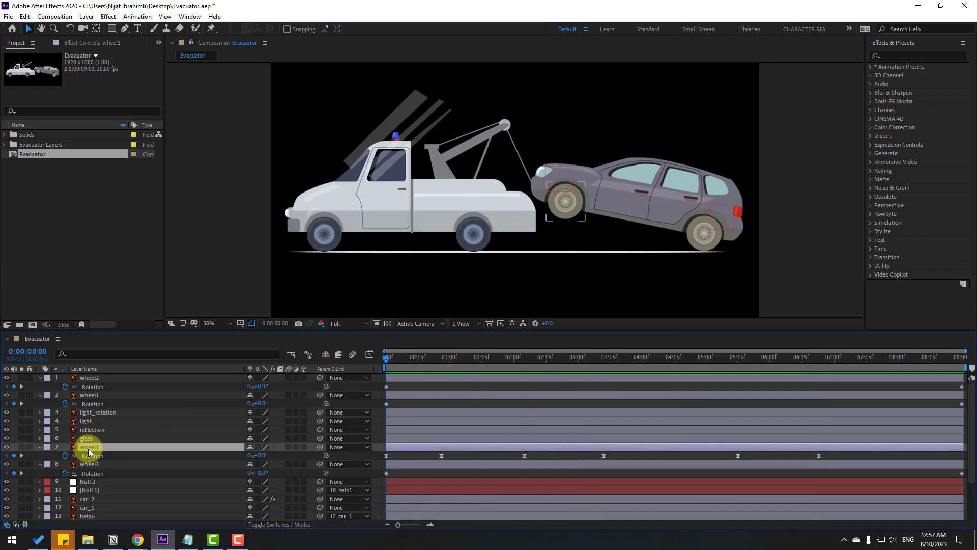
drag(319, 448, 93, 488)
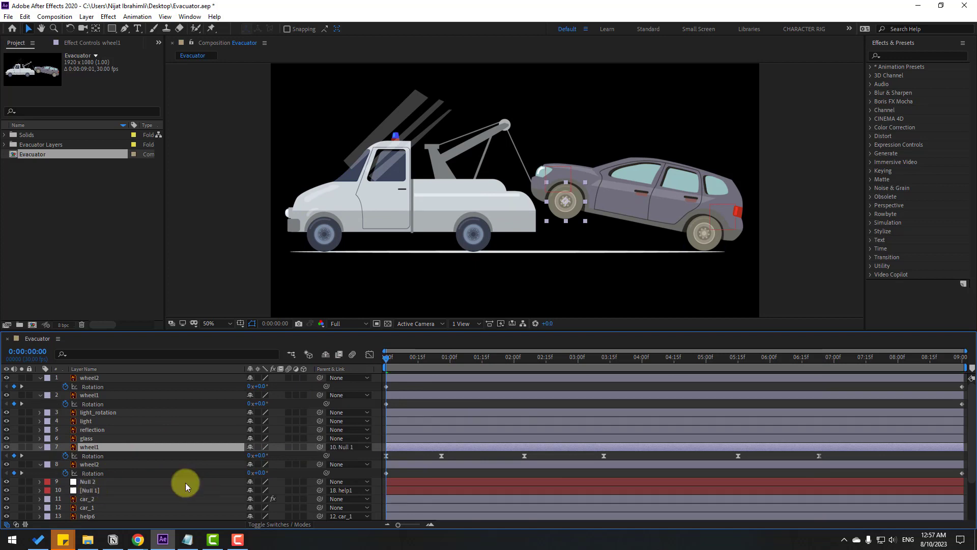
click(418, 455)
key(space)
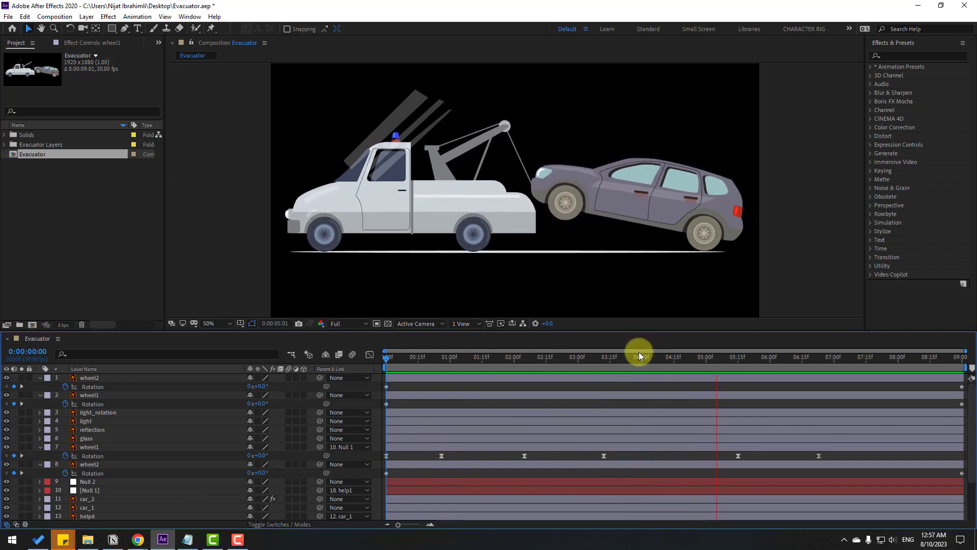
- Shift the last four rotation keyframes of the raised front wheel earlier, so they end just before five seconds
click(818, 456)
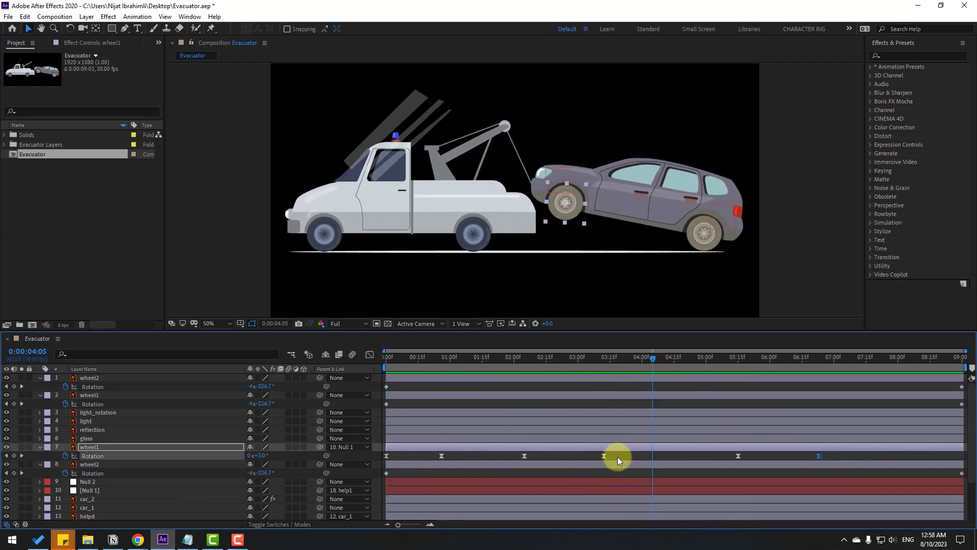
drag(626, 460, 479, 456)
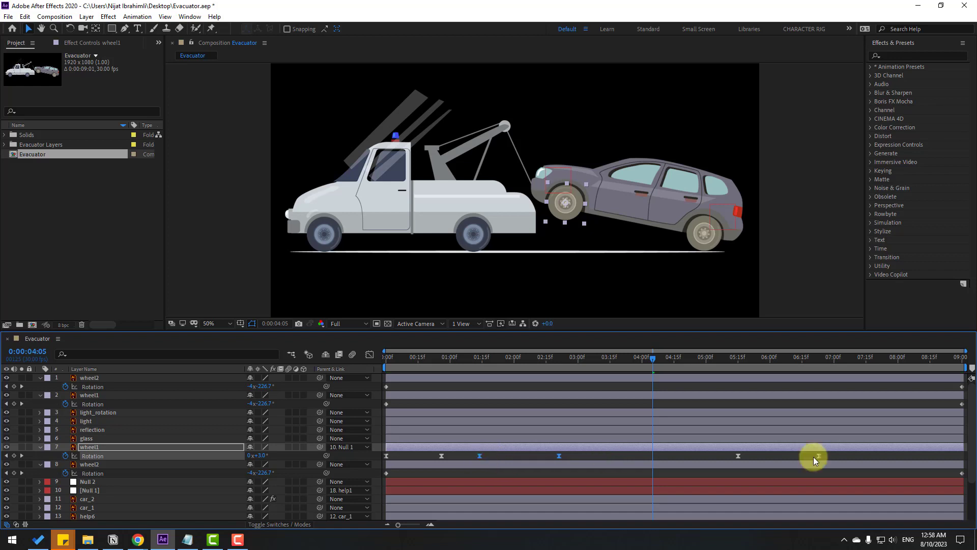
drag(850, 460, 532, 466)
- Copy all the raised front wheel's rotation keyframes, paste them at 0:00:05:06 and preview the result
click(639, 460)
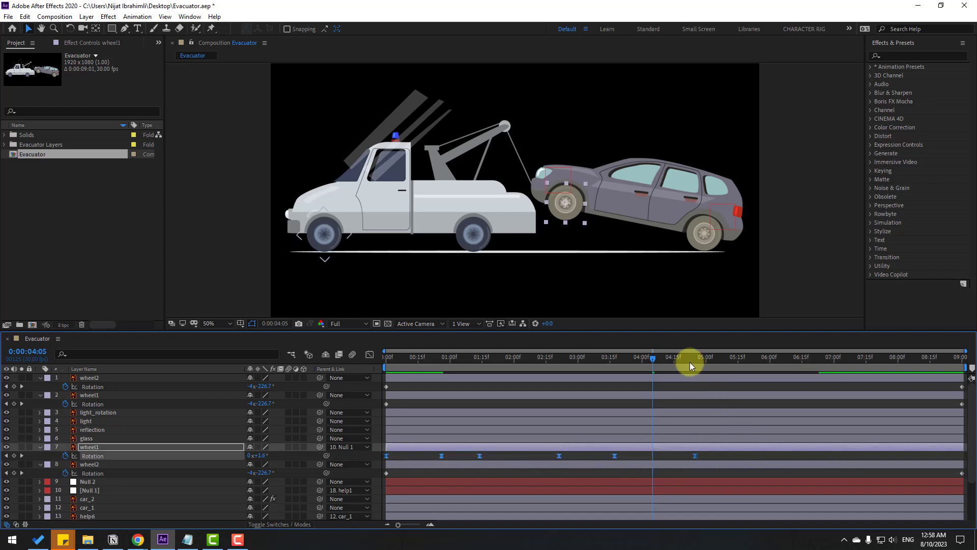
drag(690, 365, 719, 368)
key(ctrl+v)
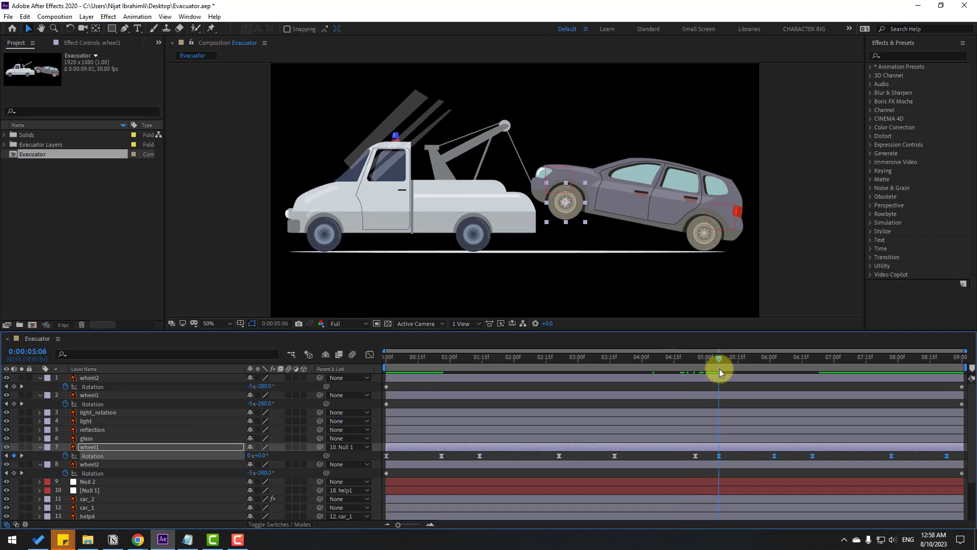
key(space)
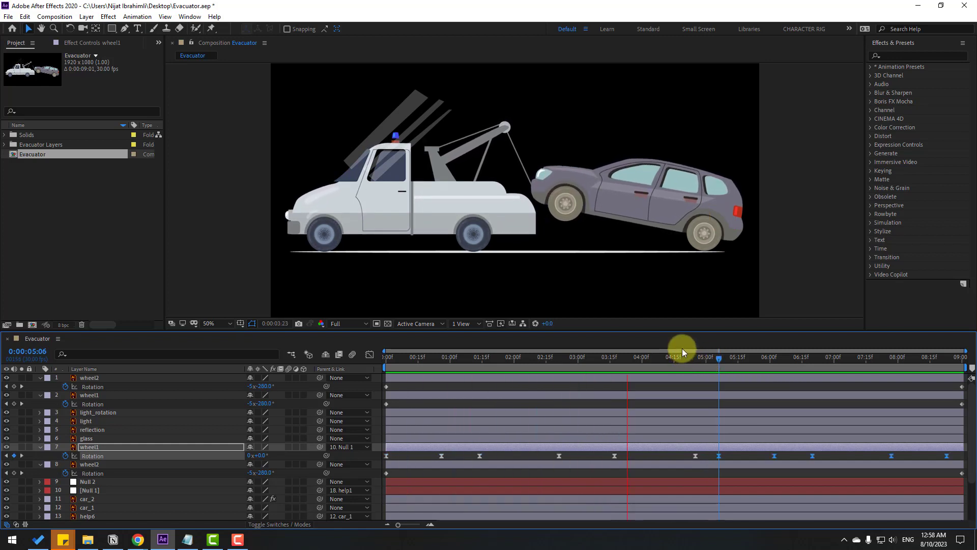
key(Home)
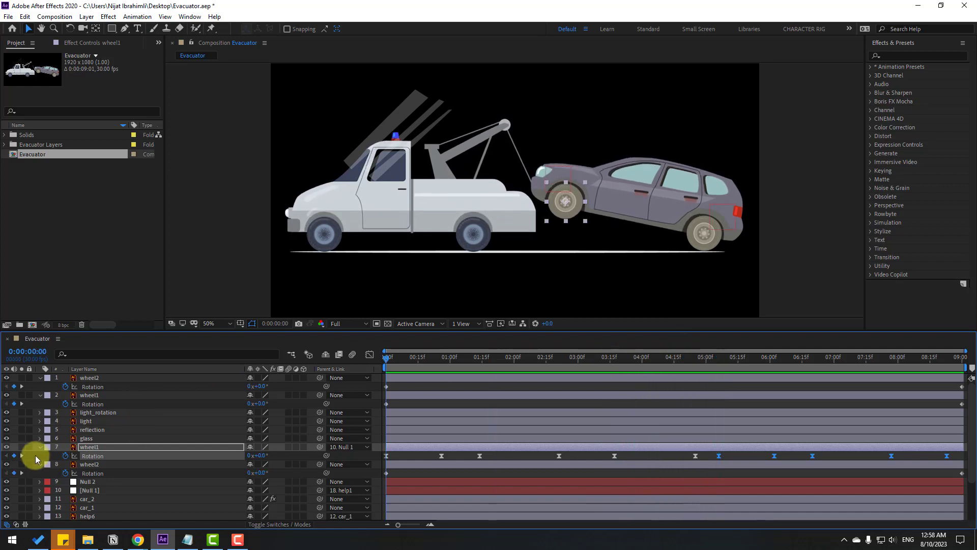
- Collapse the car wheel layers and pre-compose the glass and reflection layers into a composition named Reflection
click(39, 458)
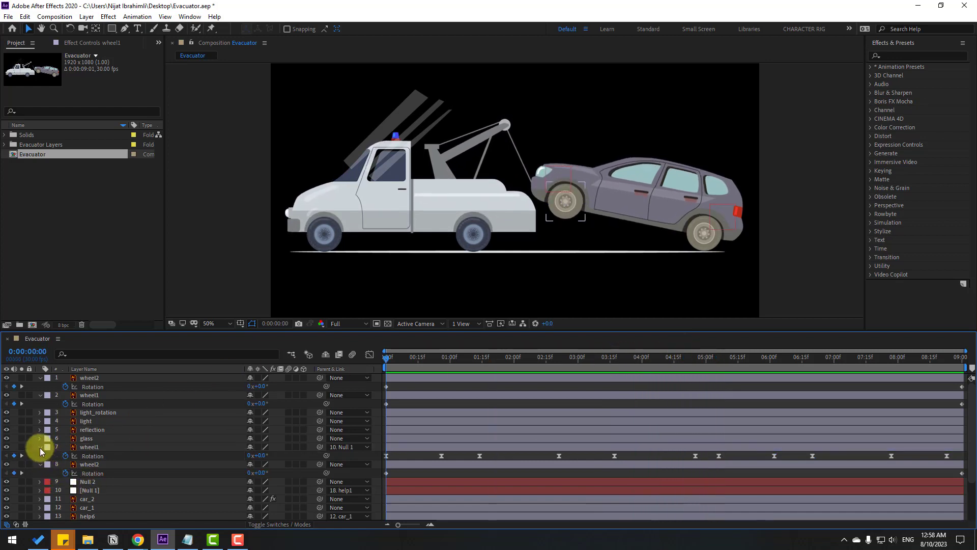
click(40, 447)
click(40, 455)
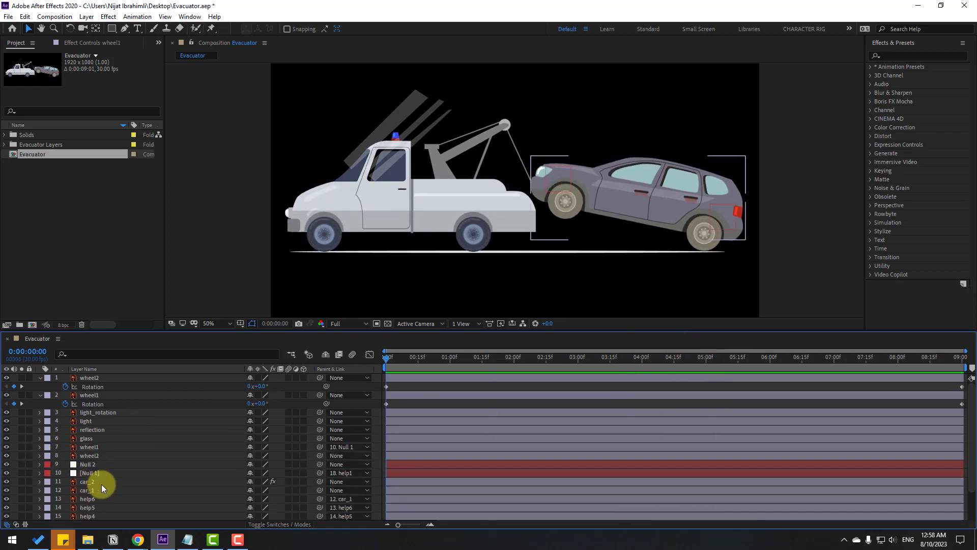
click(89, 440)
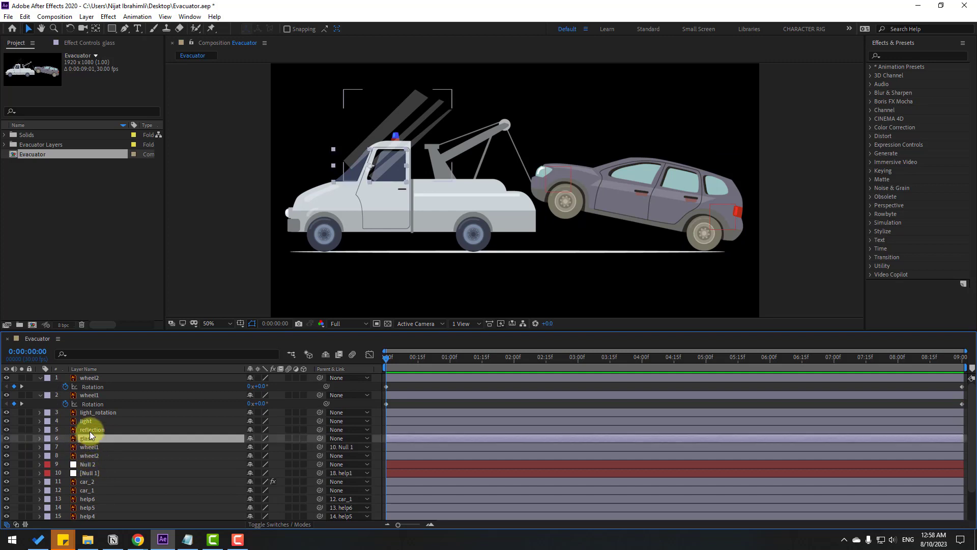
ctrl+click(90, 429)
right_click(91, 434)
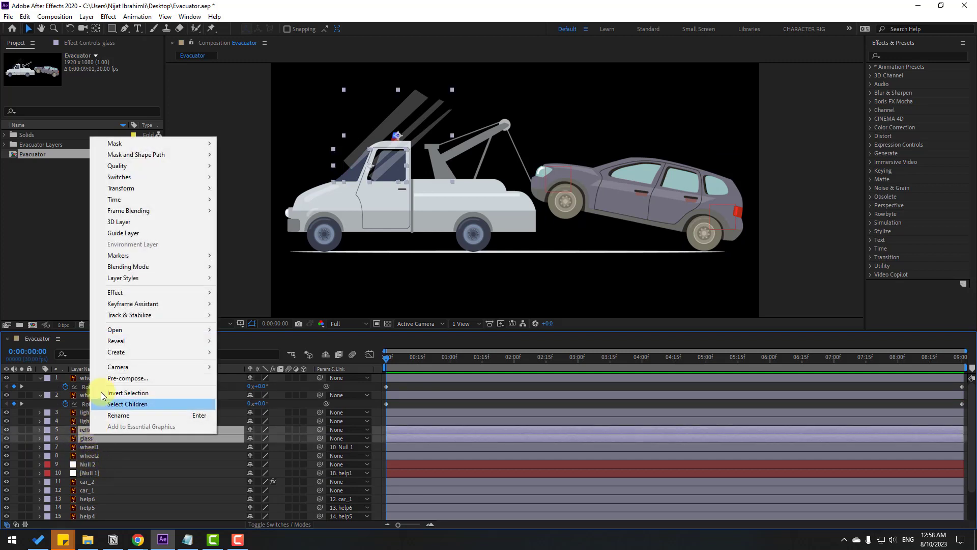
click(124, 378)
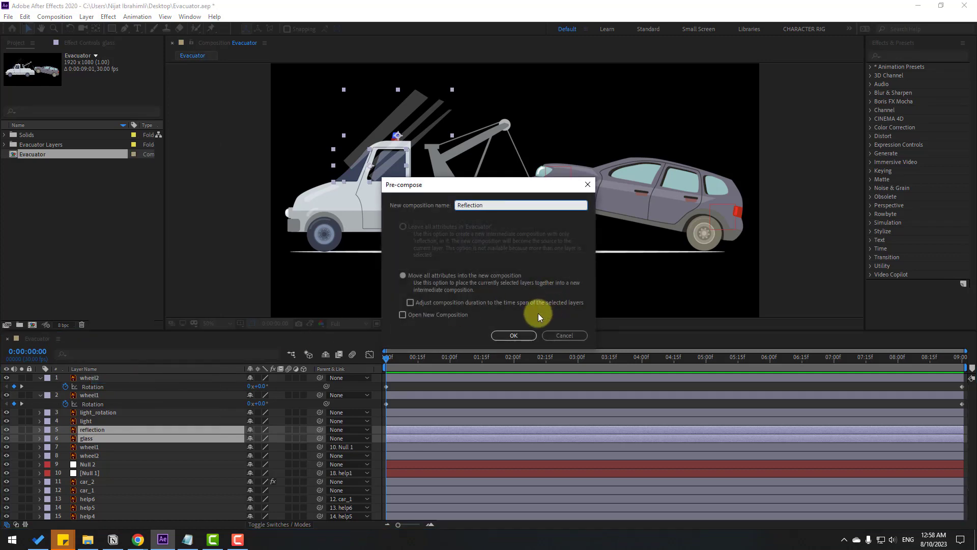
click(514, 336)
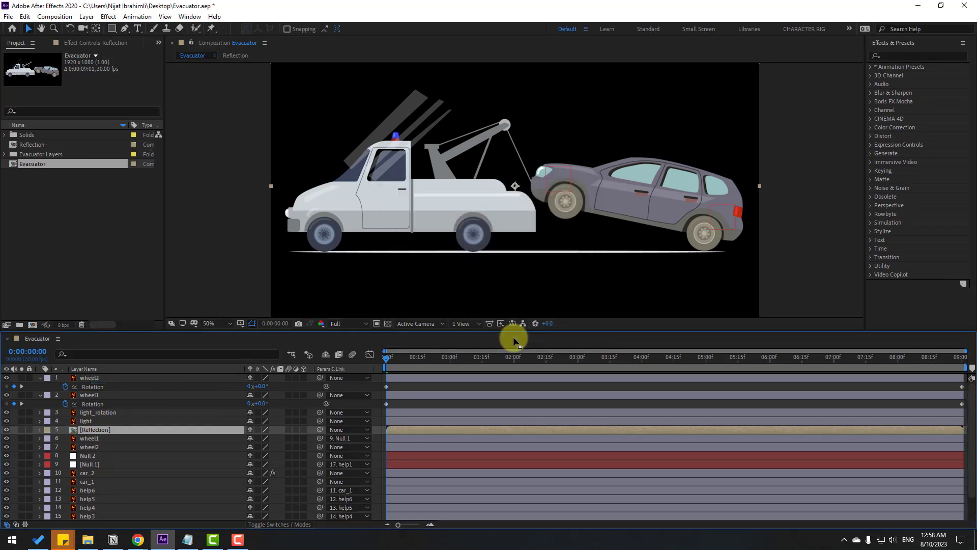
- Open the Reflection composition and move the reflection stripes down and to the left, across the front window's edge
double_click(96, 430)
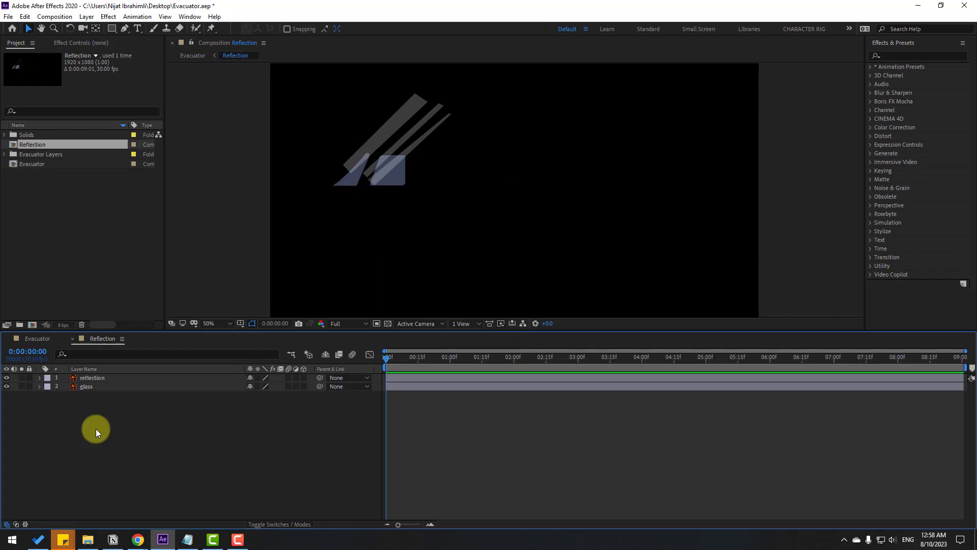
click(93, 380)
drag(420, 141, 358, 155)
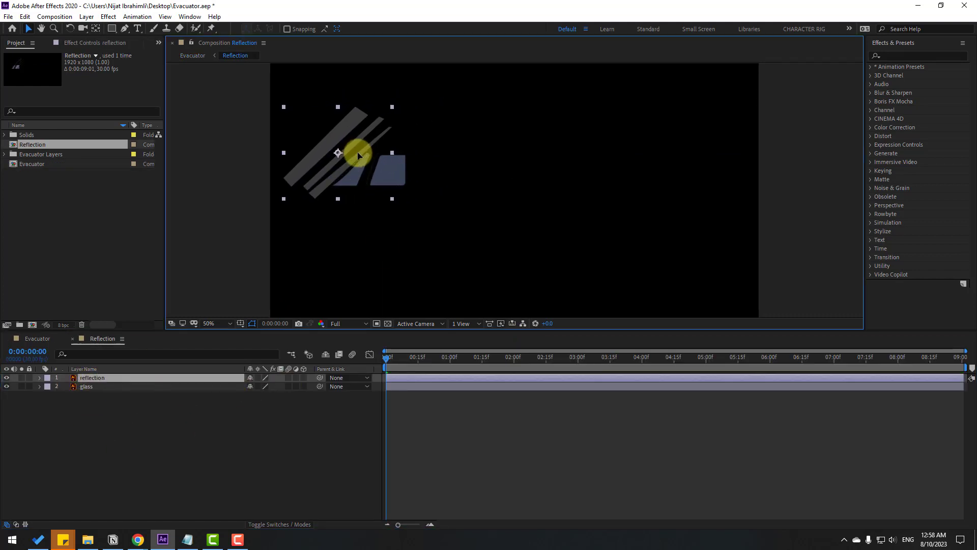
- Duplicate the glass layer and place the reflection layer between the two glass layers
click(85, 388)
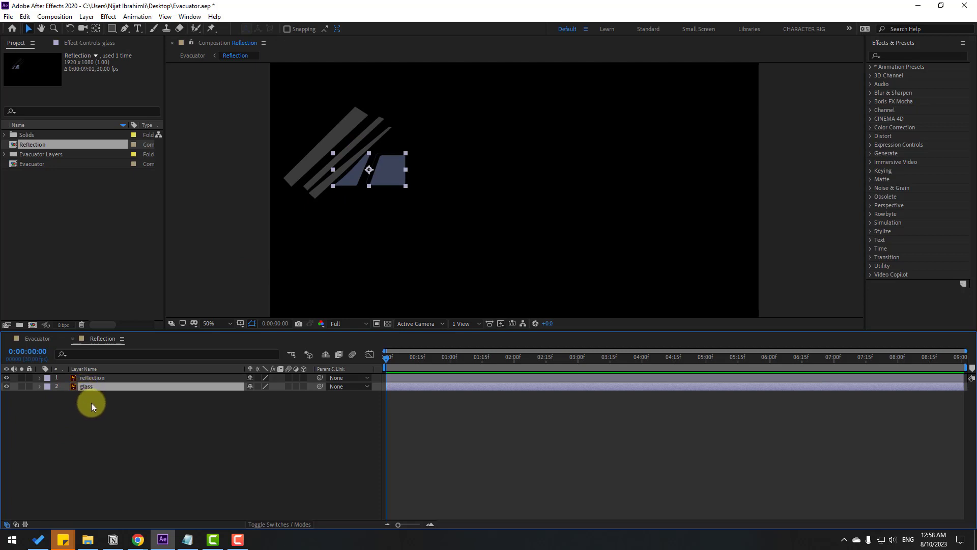
key(ctrl+d)
click(93, 379)
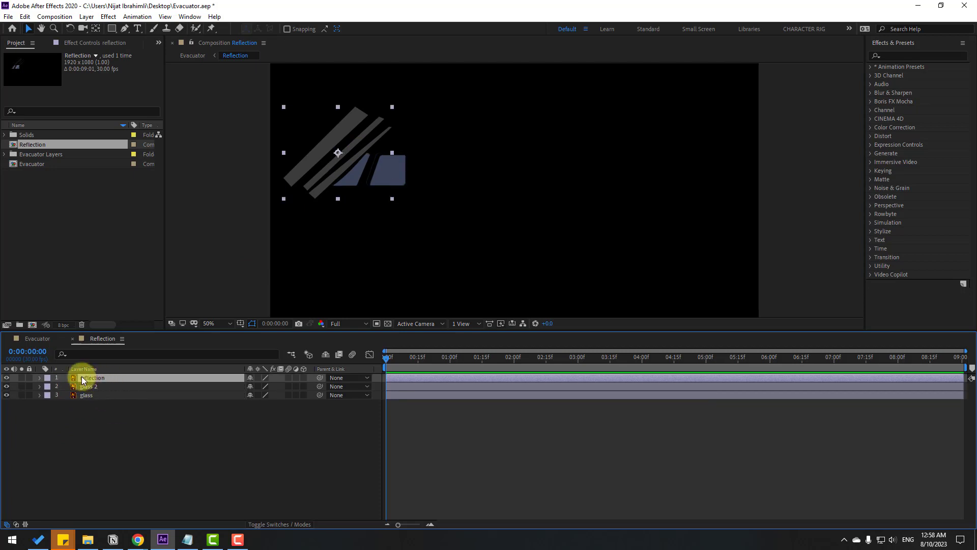
drag(80, 376, 105, 389)
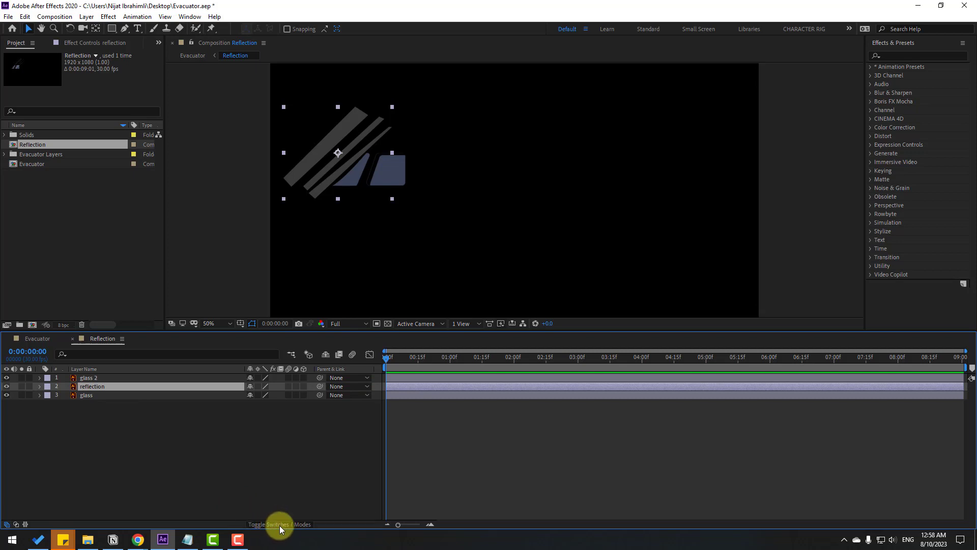
- Set the reflection layer's track matte to Alpha Matte "glass 2"
click(280, 525)
click(316, 388)
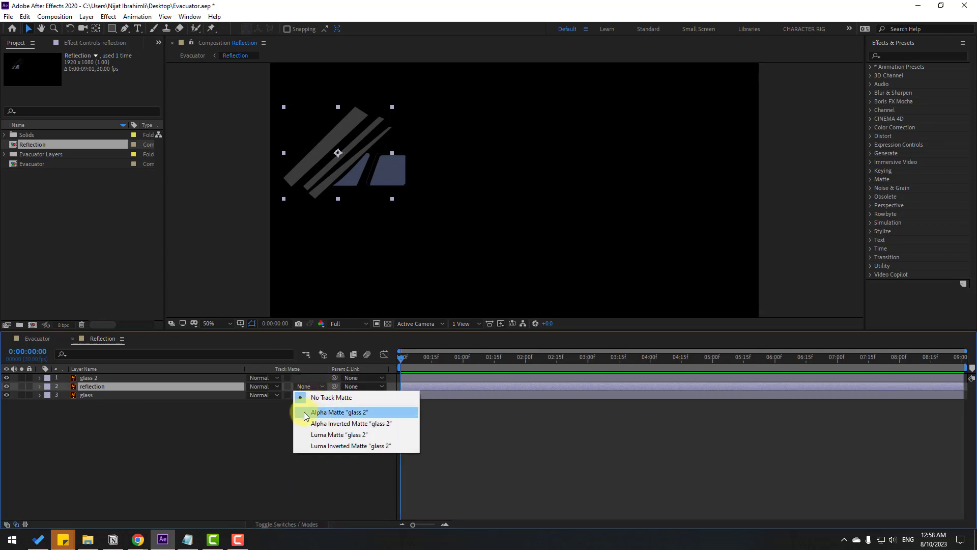
click(365, 412)
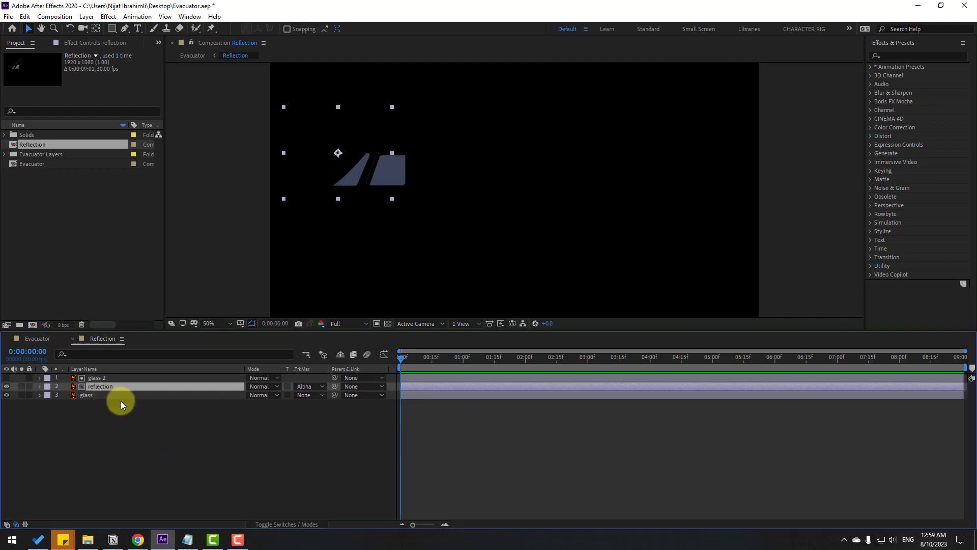
- Keyframe the reflection's position at 0:00:00:00 and, at 0:00:00:10, move it across the windows to about 643, 529.5
key(p)
click(65, 395)
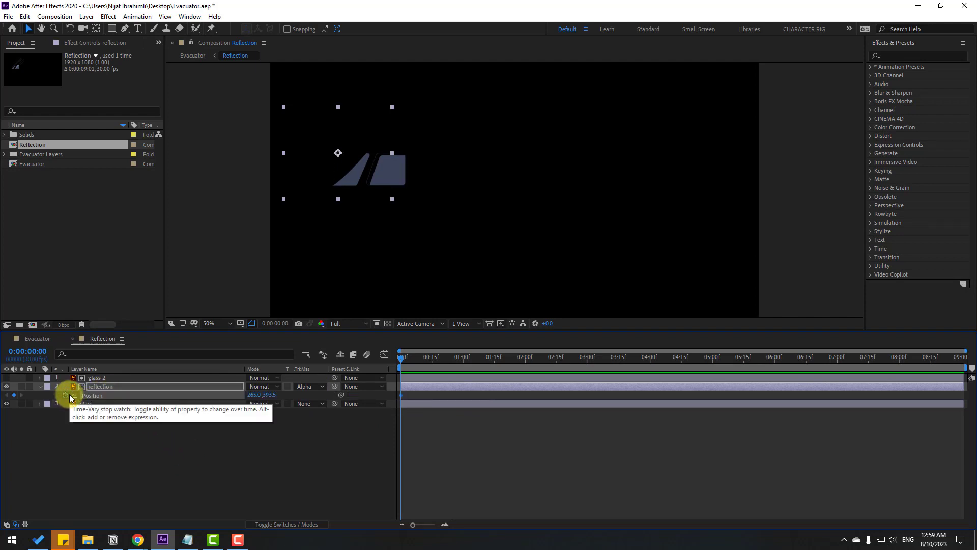
key(shift+Page_Down)
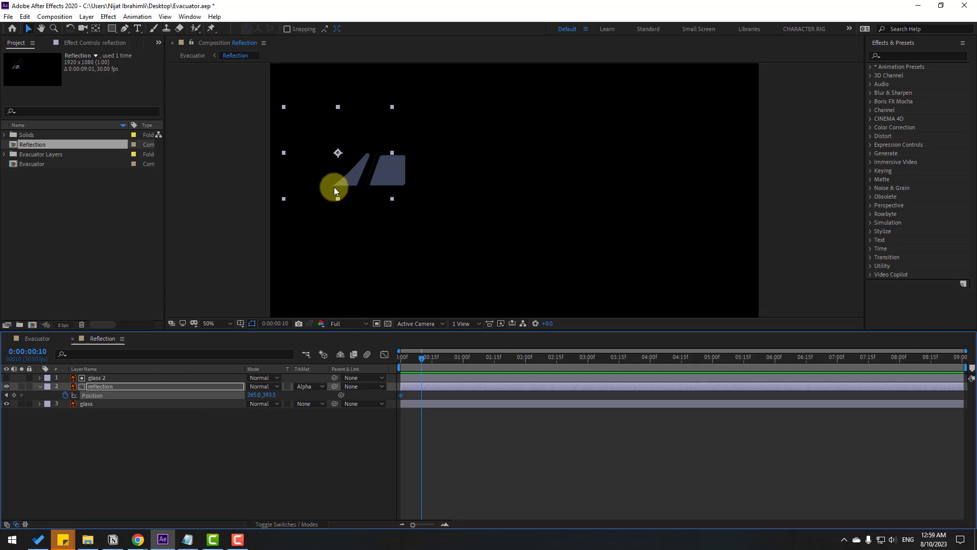
drag(336, 184, 432, 219)
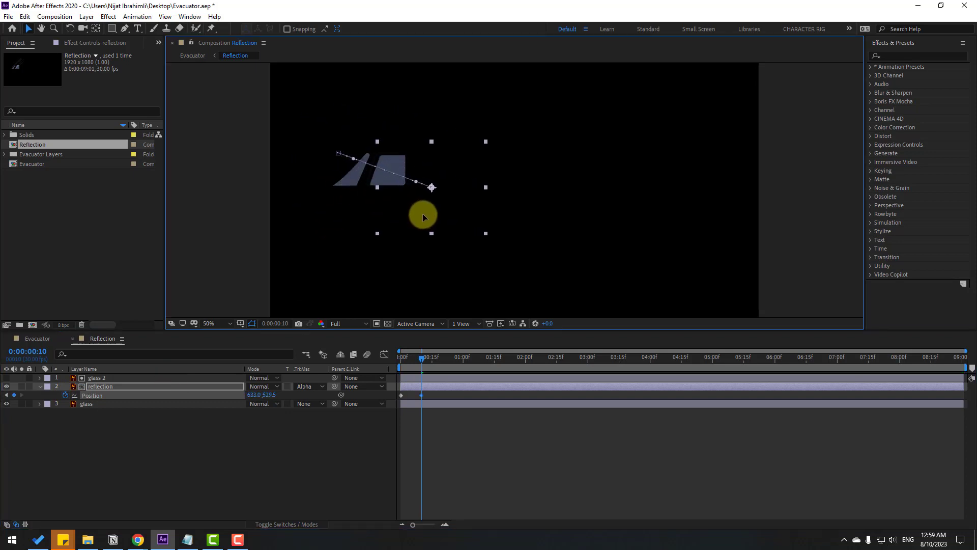
- Apply Easy Ease to both position keyframes of the reflection layer
right_click(401, 395)
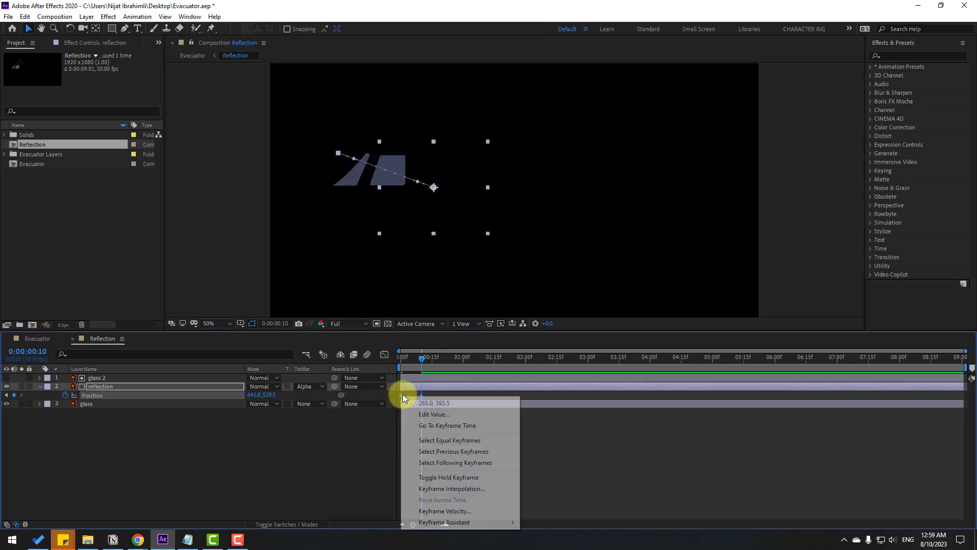
mouse_move(446, 522)
click(560, 455)
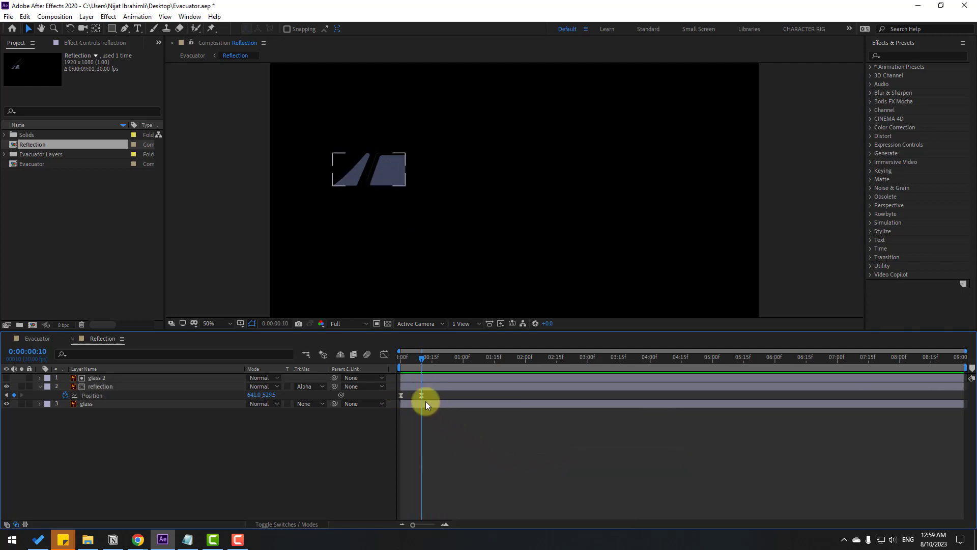
- Move the reflection layer's second position keyframe to 0:00:00:24 and preview the slower sweep
drag(421, 395, 449, 395)
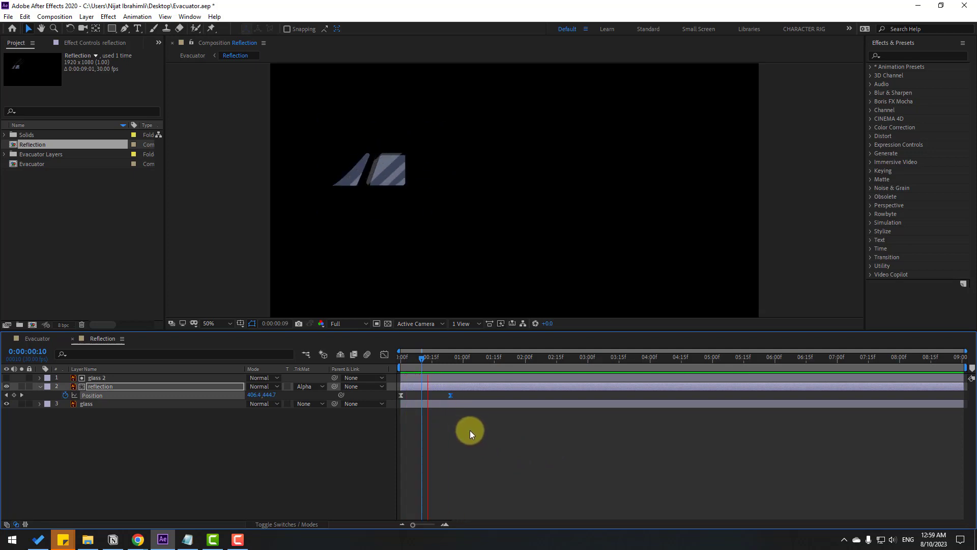
key(space)
- In the Evacuator composition, parent the Reflection layer to car_1 at 0:00:00:00 and preview the motion
click(37, 339)
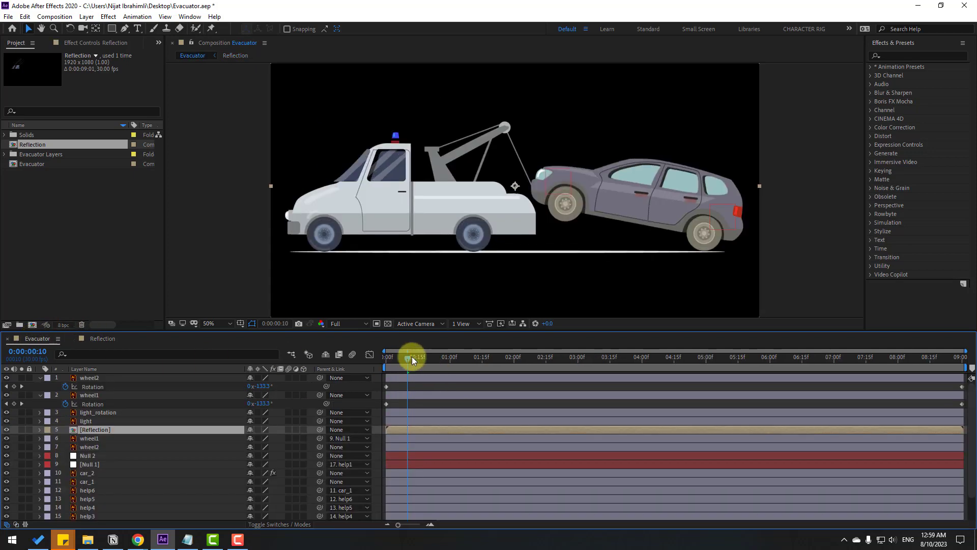
drag(412, 359, 374, 358)
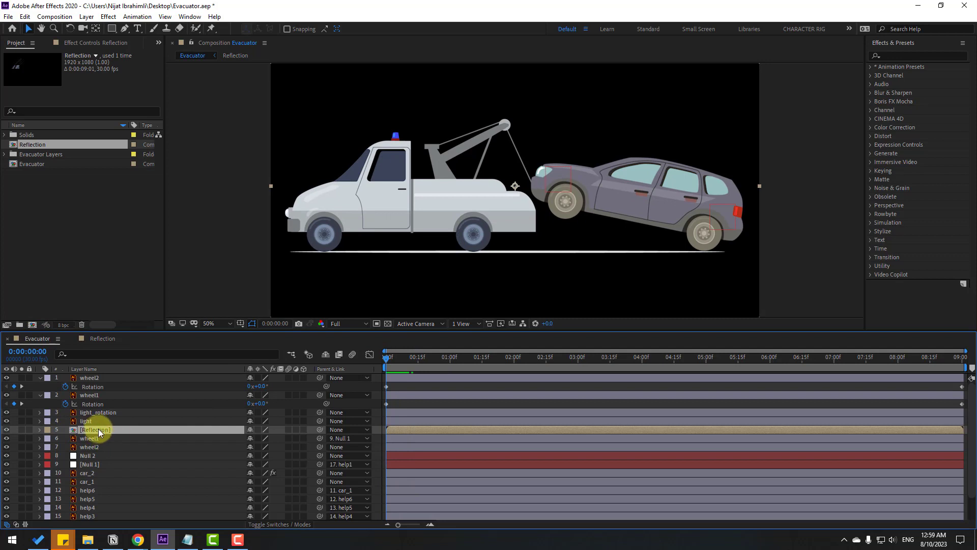
drag(319, 431, 103, 480)
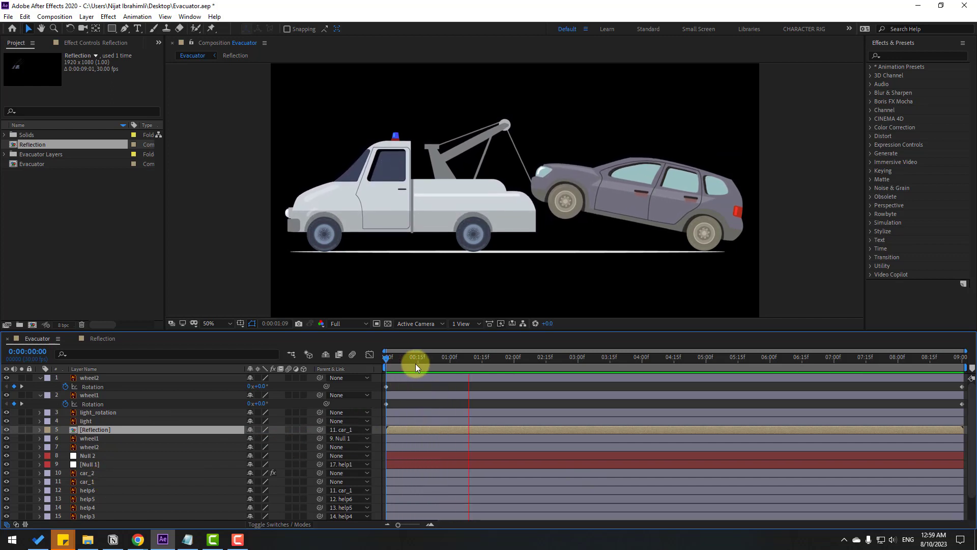
key(space)
- In the Reflection composition, split all three layers at 0:00:00:24, remove the trailing parts and end the work area there
click(100, 339)
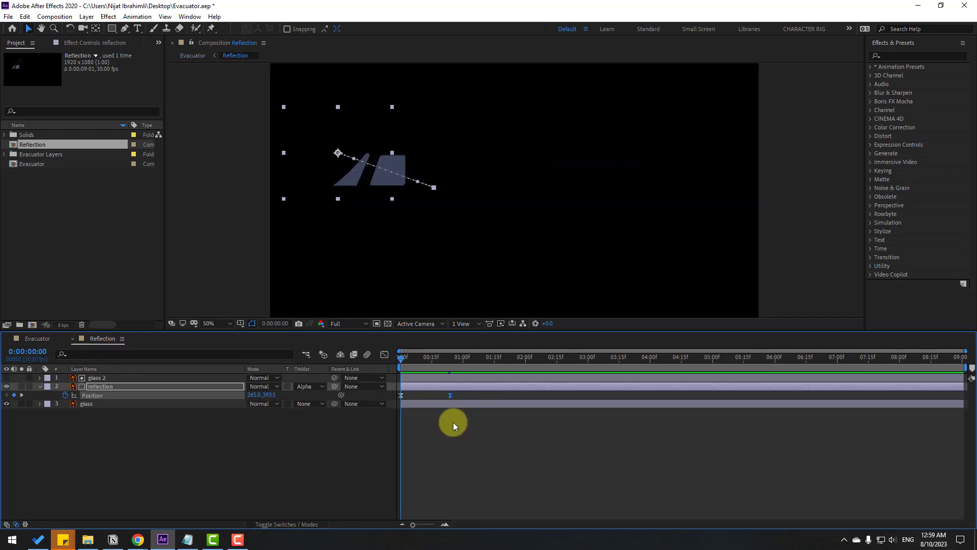
drag(417, 361, 449, 358)
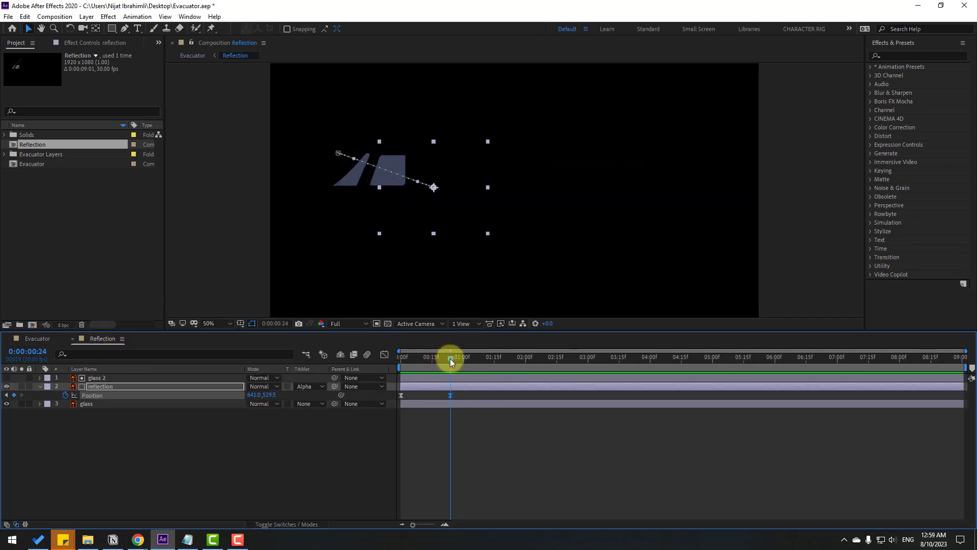
drag(64, 458, 124, 371)
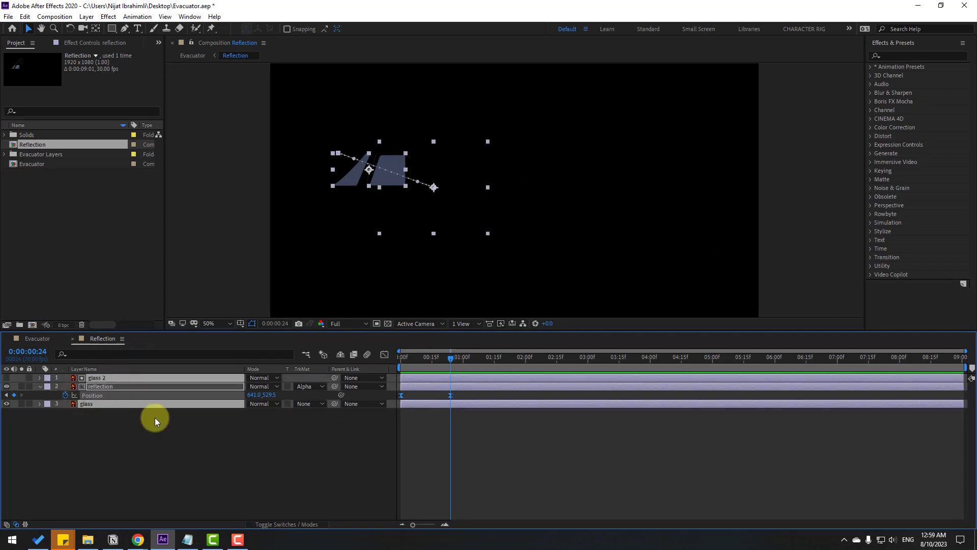
click(24, 16)
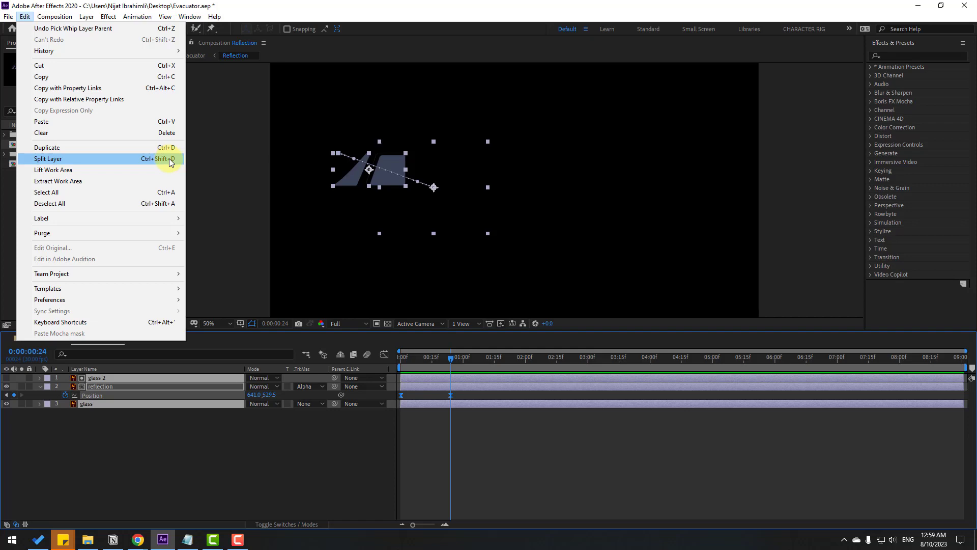
click(169, 162)
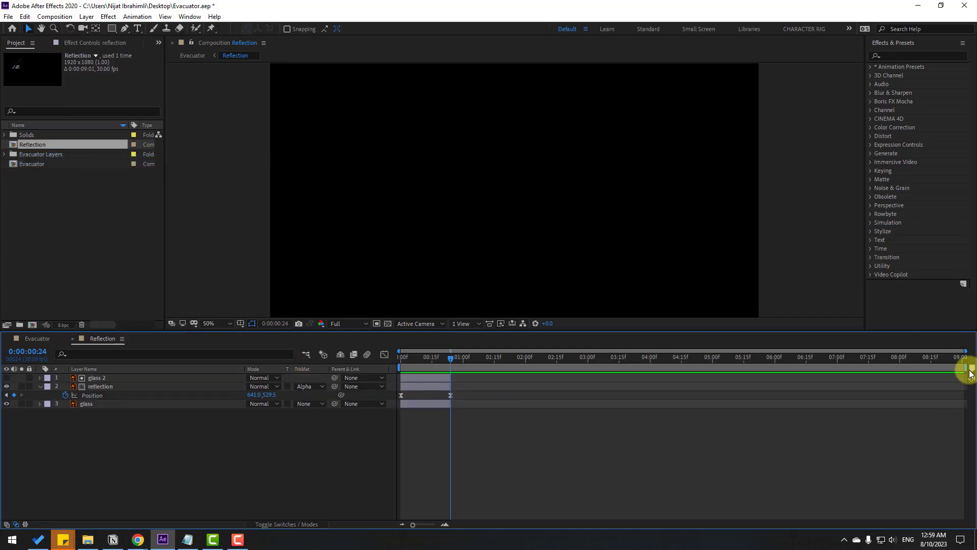
drag(965, 367, 451, 367)
- Pre-compose the glass 2, reflection and glass layers into a new composition named "Reflection_2"
key(ctrl+a)
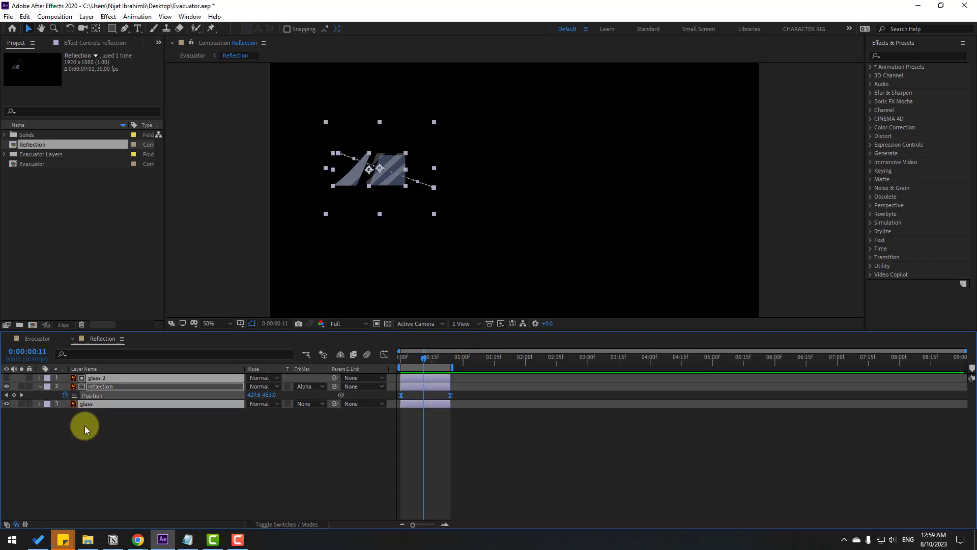
click(87, 441)
drag(87, 441, 117, 377)
right_click(100, 384)
click(133, 338)
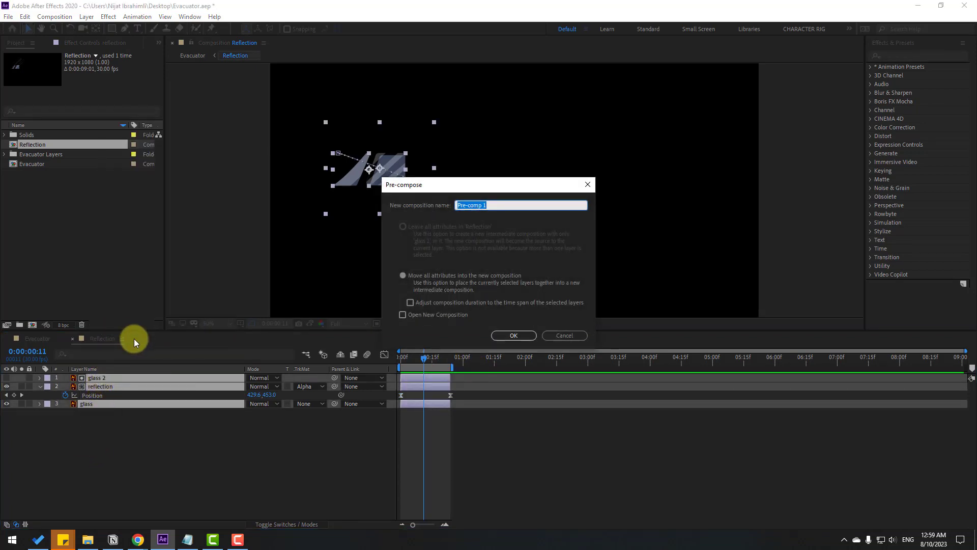
text(Reflection_2)
click(511, 334)
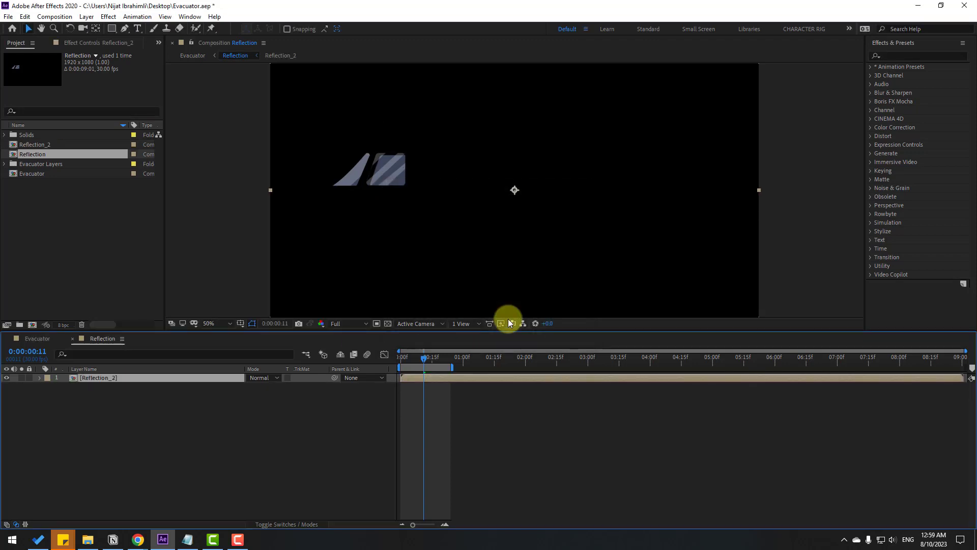
- Open the Reflection_2 composition and trim its duration to the work area
double_click(93, 380)
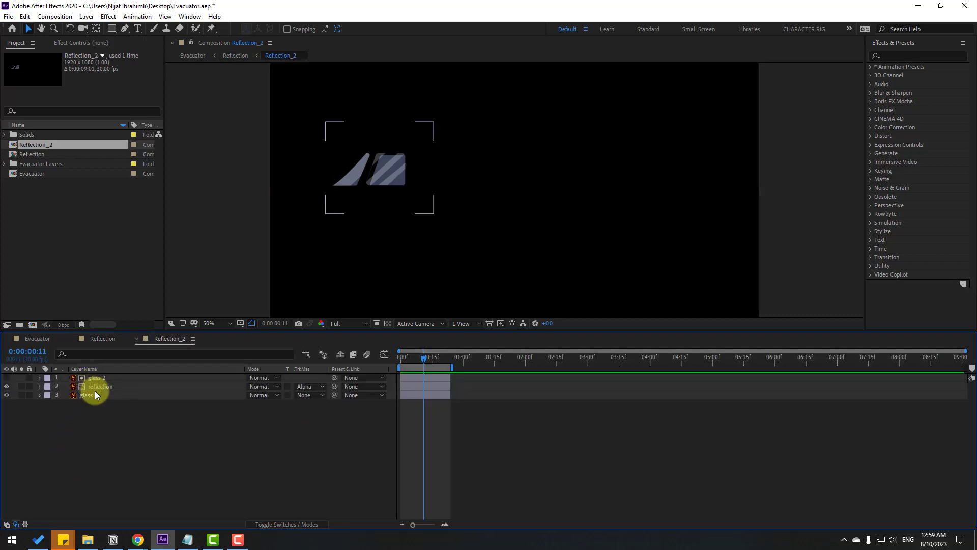
right_click(448, 369)
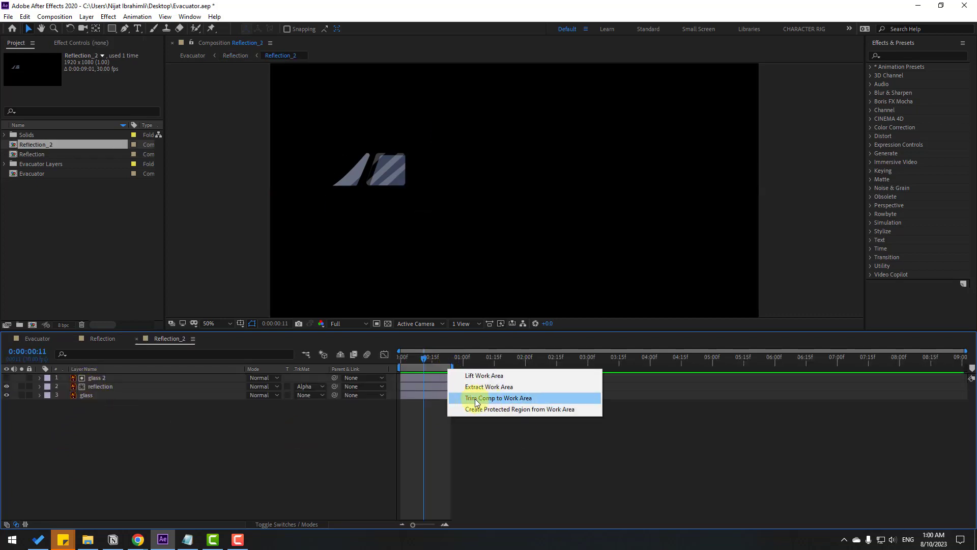
click(505, 397)
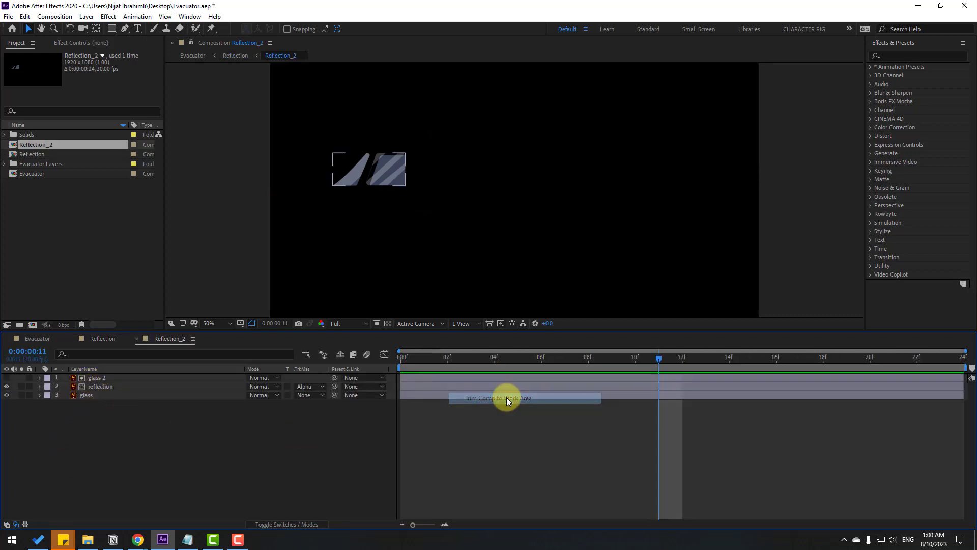
- In the Reflection composition, duplicate the Reflection_2 layer until 12 copies run end to end across the whole timeline
click(137, 338)
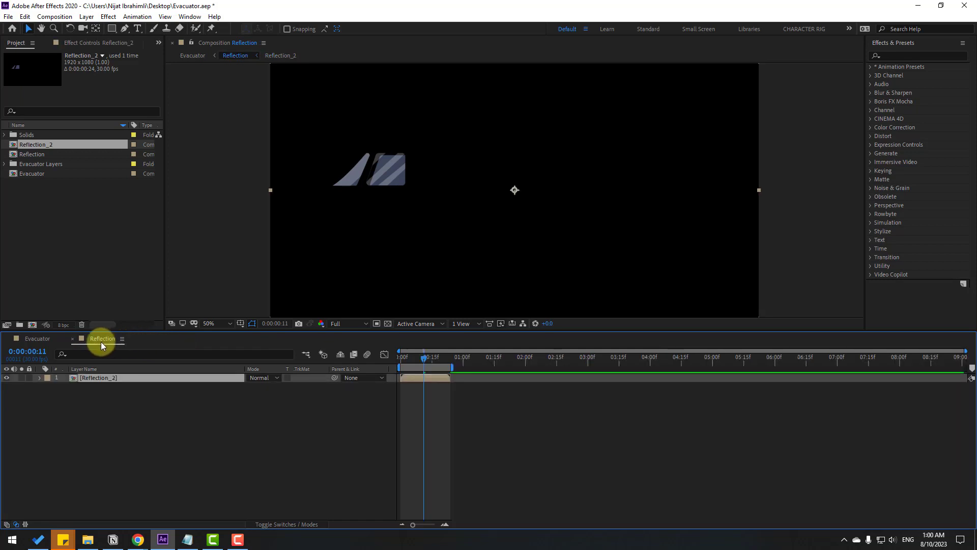
key(ctrl+d)
drag(414, 377, 949, 377)
key(ctrl+d)
key(ctrl+d)
key(ctrl+d)
key(ctrl+d)
key(ctrl+d)
key(ctrl+d)
key(ctrl+d)
key(ctrl+d)
key(ctrl+d)
key(ctrl+d)
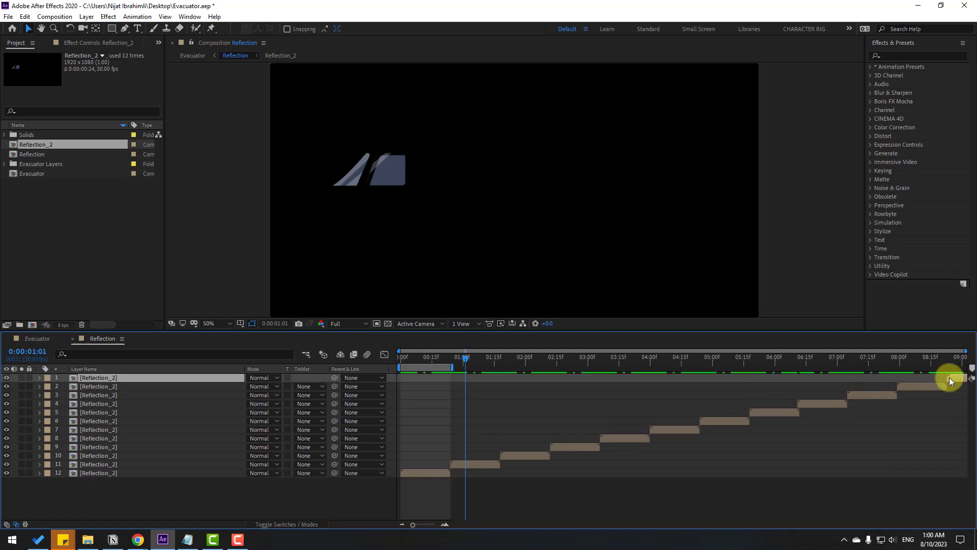
- Return to the Evacuator composition and preview the repeating window reflections from the start
click(73, 339)
key(Home)
key(space)
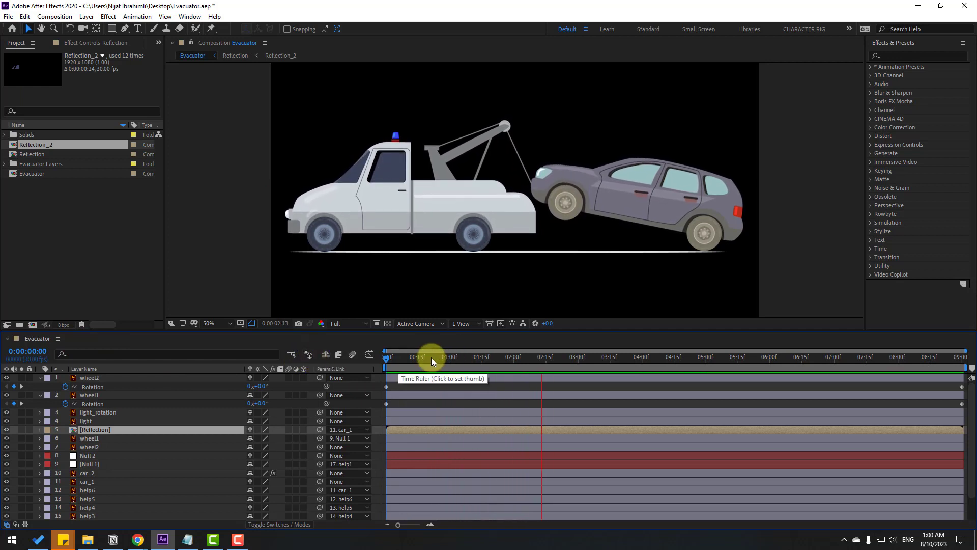
click(440, 149)
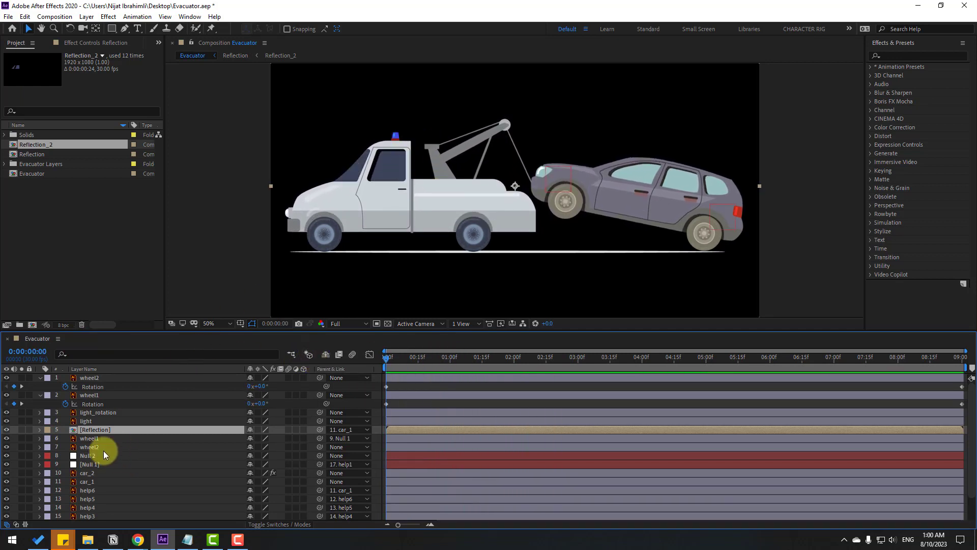
- Pre-compose the light and light_rotation layers into a new composition named "Light"
click(116, 420)
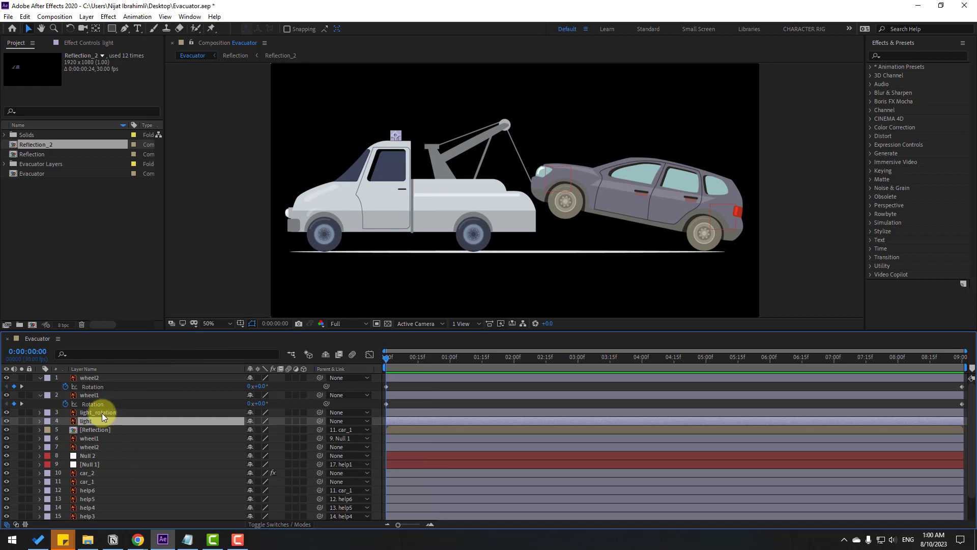
shift+click(100, 413)
right_click(96, 414)
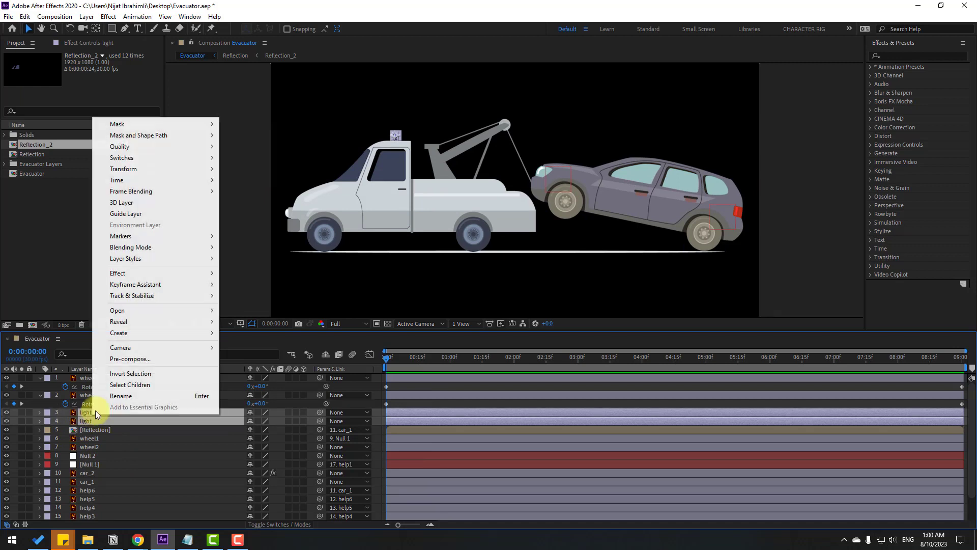
click(129, 359)
text(L)
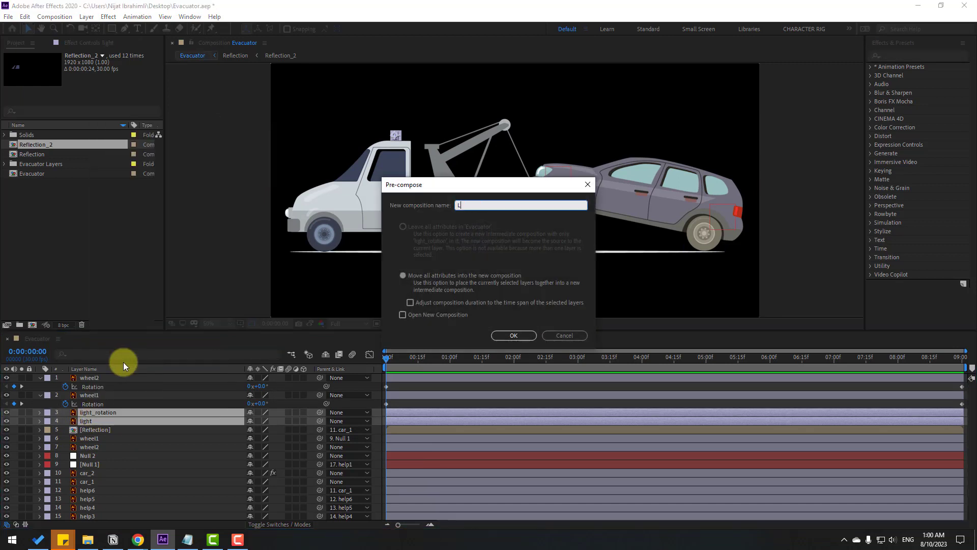
text(ight)
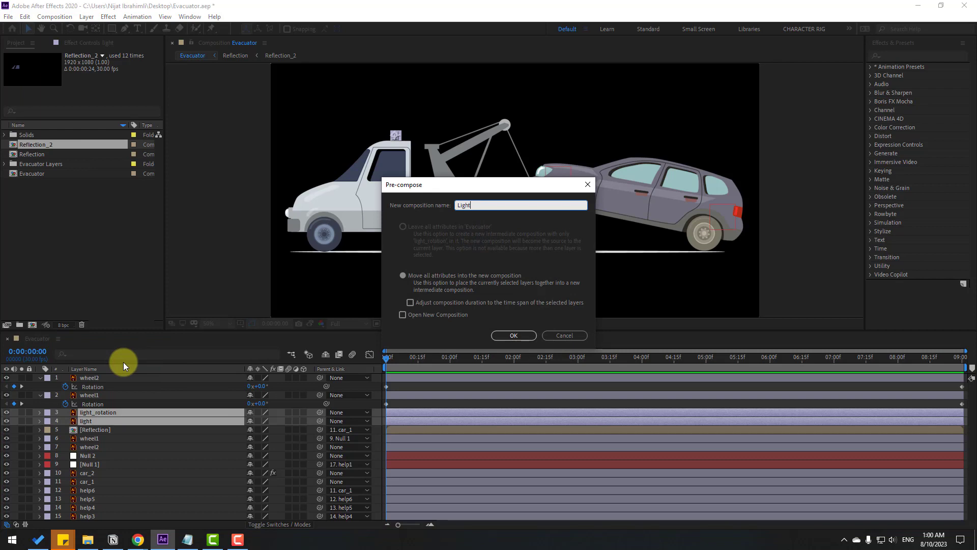
click(515, 335)
- Open the Light composition and duplicate the light layer
double_click(85, 413)
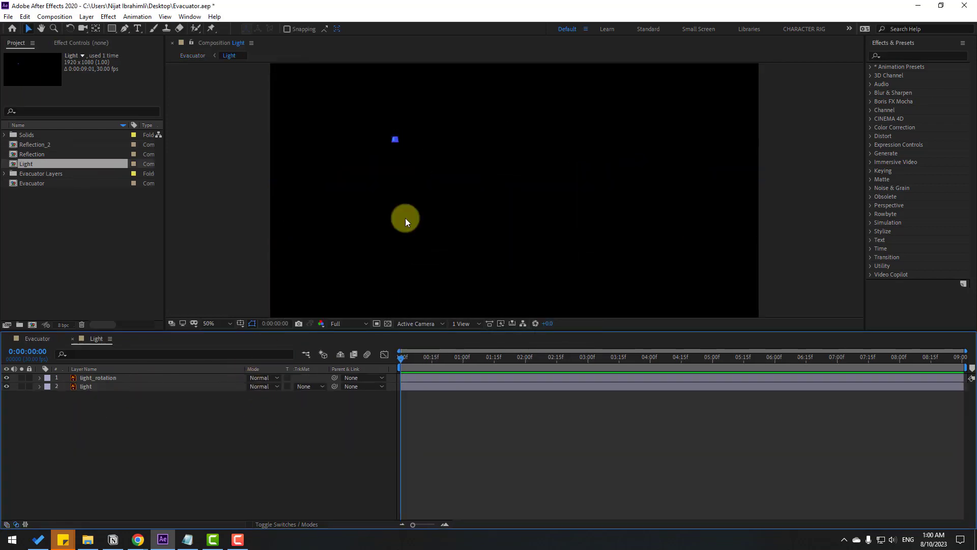
drag(405, 218, 563, 227)
scroll(563, 227, up, 1)
scroll(407, 216, up, 4)
drag(453, 220, 422, 223)
click(82, 388)
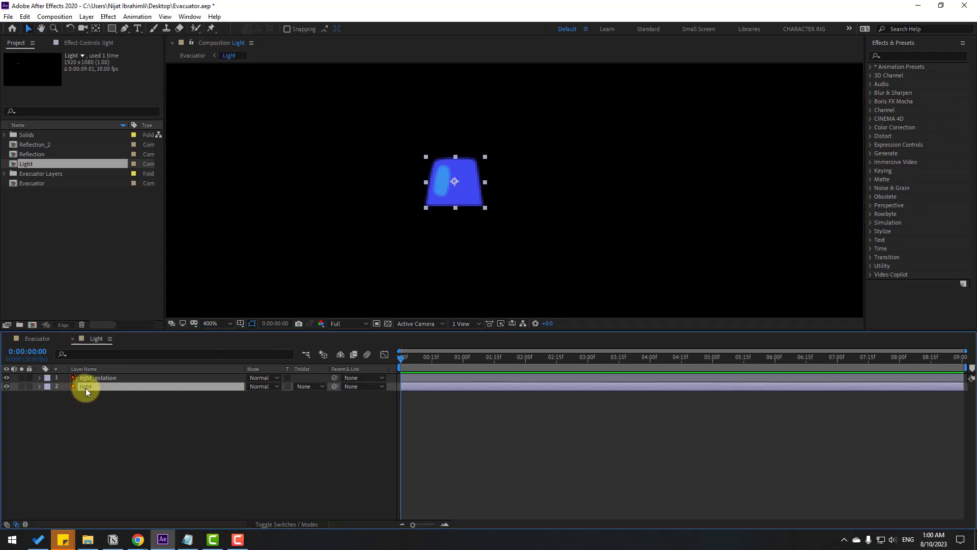
key(ctrl+d)
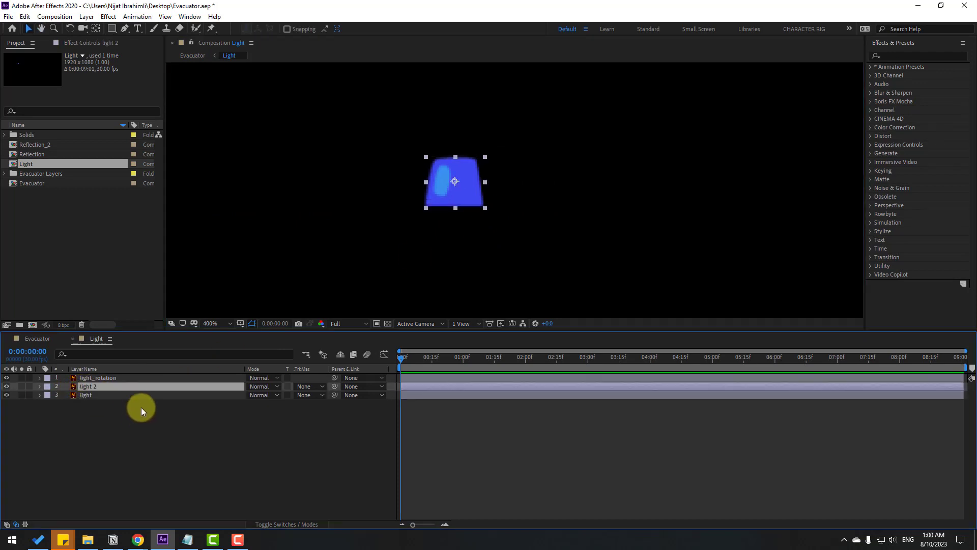
- Place light_rotation between the two light layers and set its track matte to Alpha Matte "light 2"
click(97, 379)
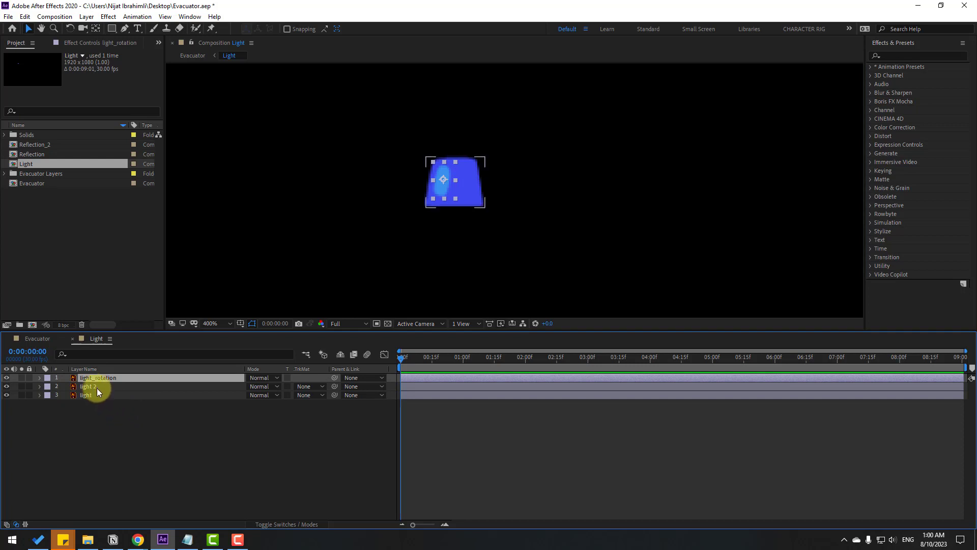
drag(93, 377, 101, 387)
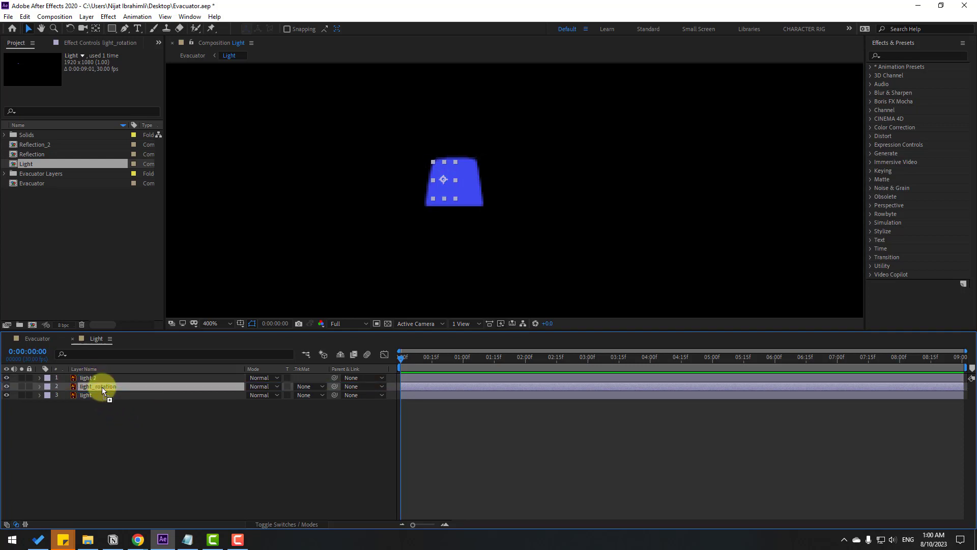
click(301, 387)
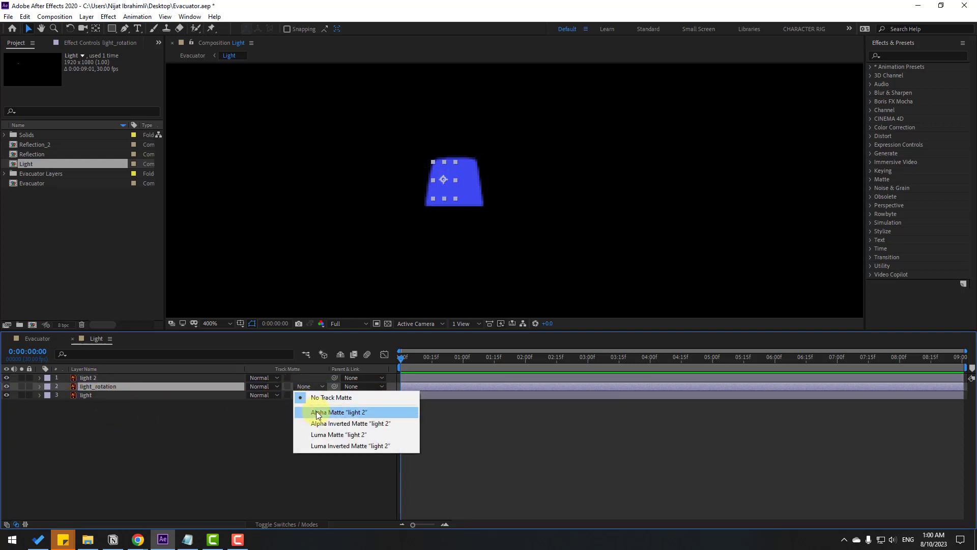
click(372, 412)
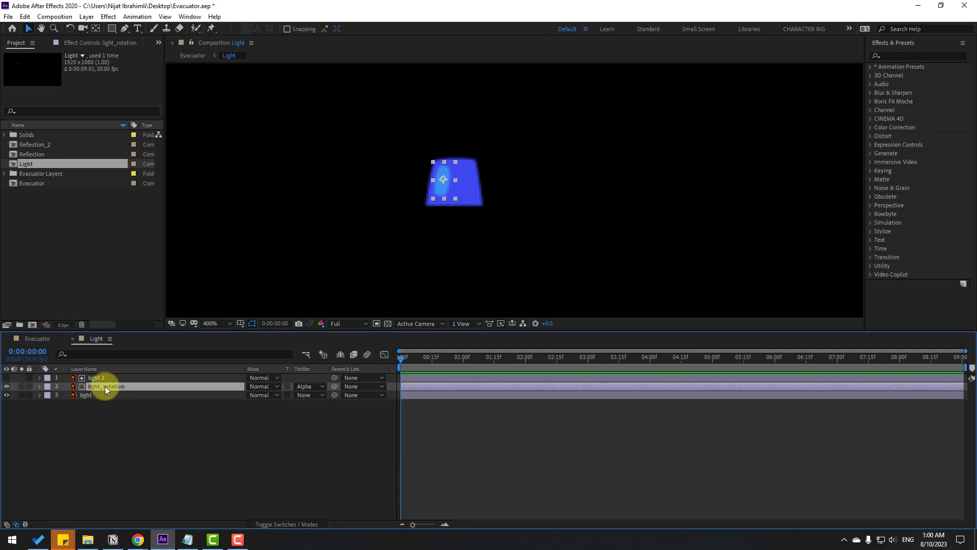
- Keyframe light_rotation's position at 473.3, 339.9 at 0:00:00:00 and at 509.3, 339.9 at 0:00:00:10, crossing the light
key(p)
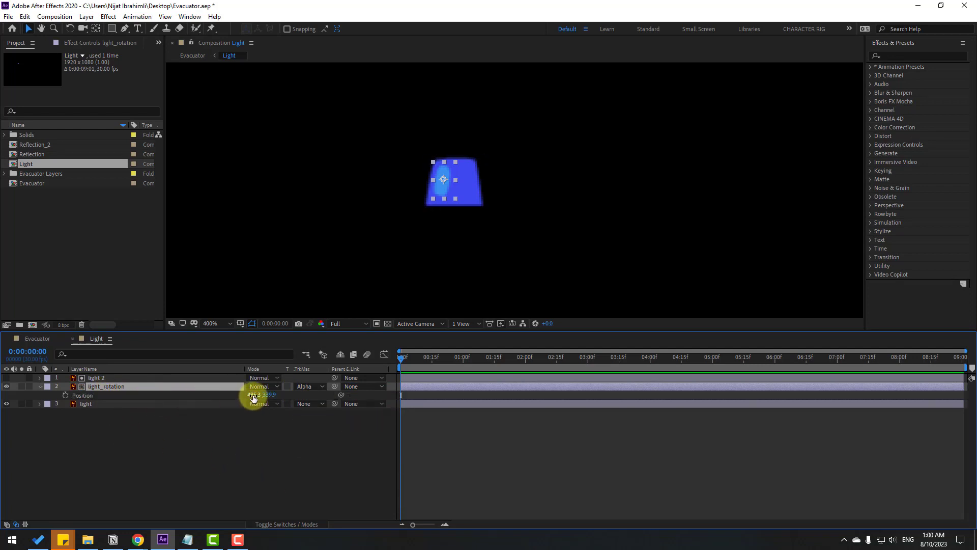
drag(252, 395, 246, 394)
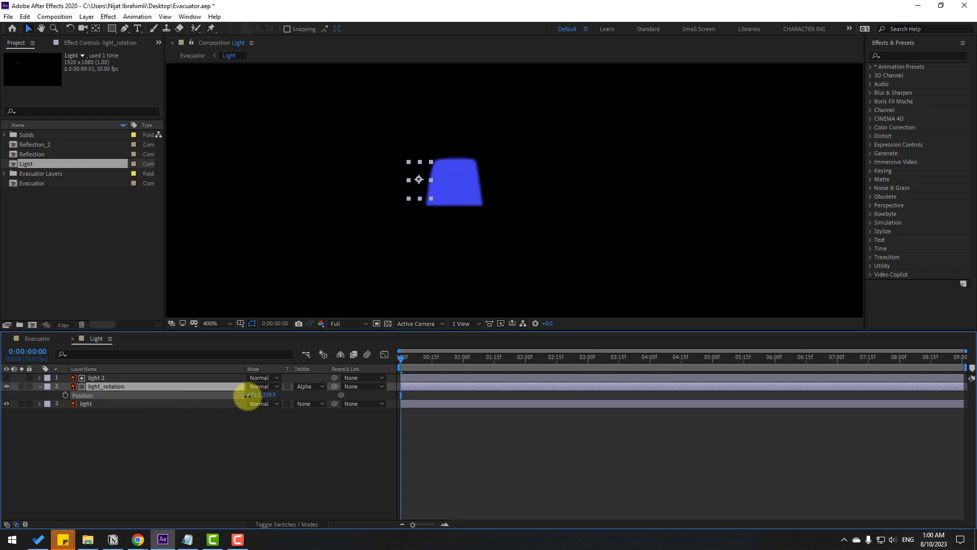
click(65, 395)
key(shift+Page_Down)
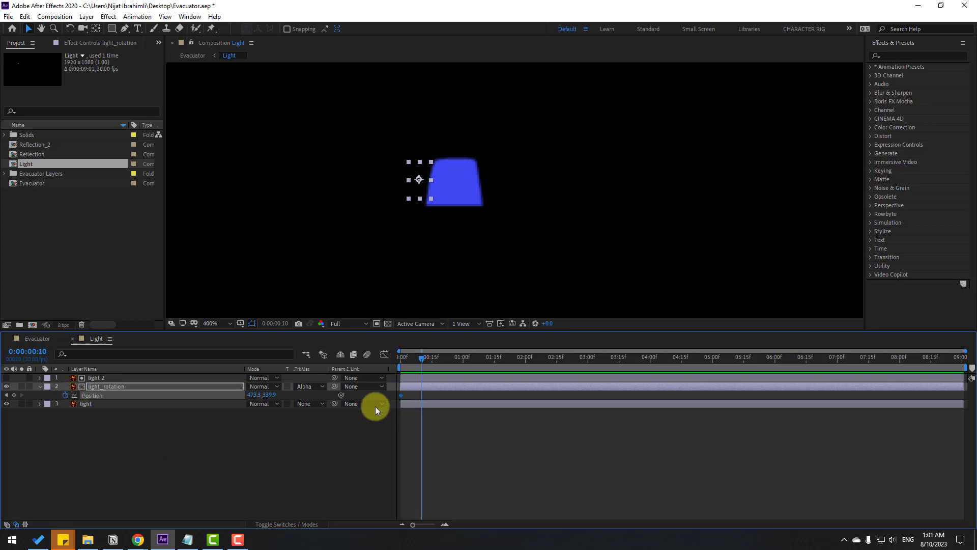
drag(258, 395, 274, 395)
- Apply Easy Ease to light_rotation's two position keyframes and set the layer's rotation to -5°
right_click(401, 396)
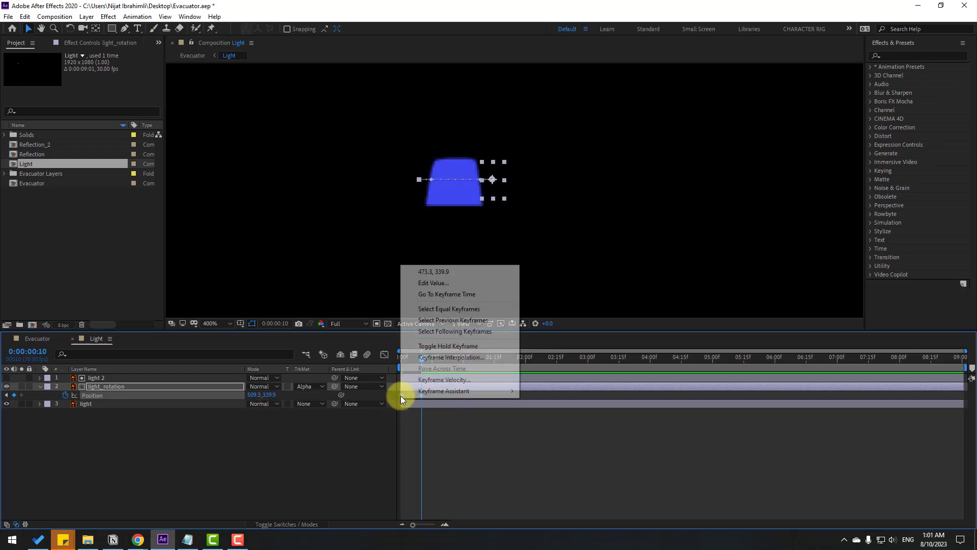
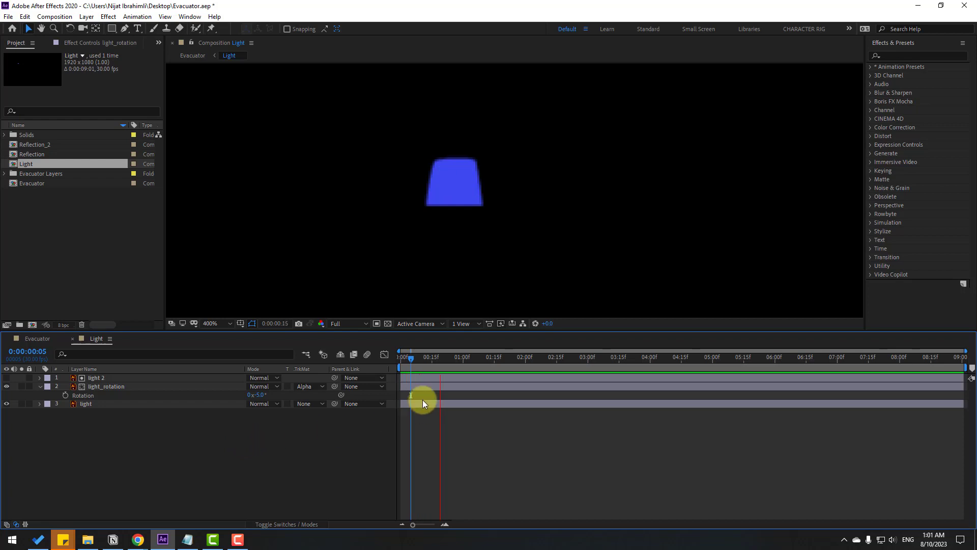
click(112, 386)
key(p)
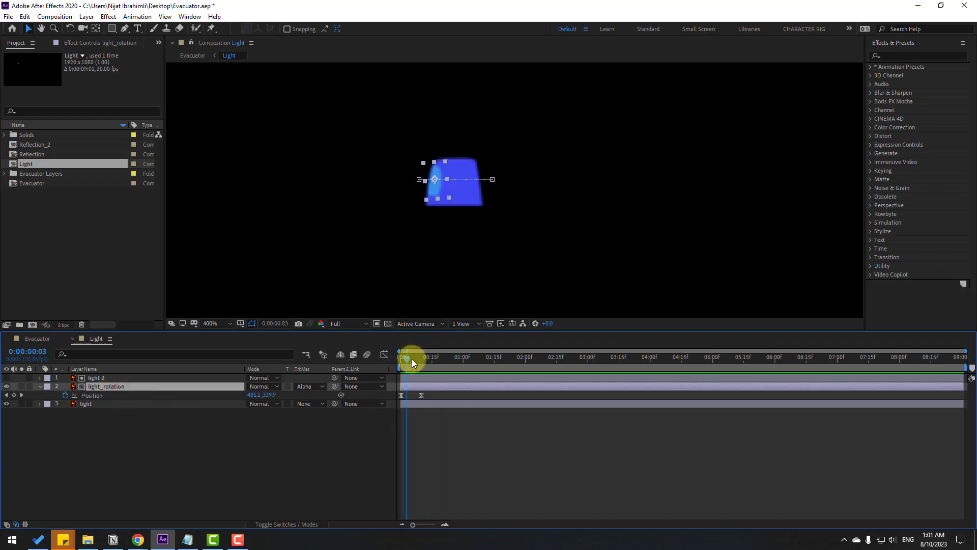
- Split all three layers at 0:00:00:10 and remove the portions after that time
drag(100, 436, 119, 321)
click(25, 17)
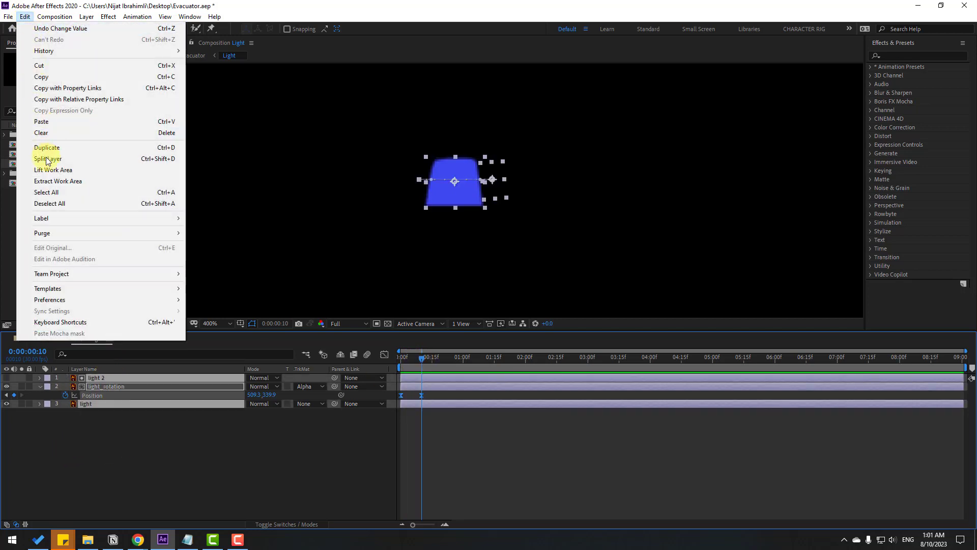
click(49, 159)
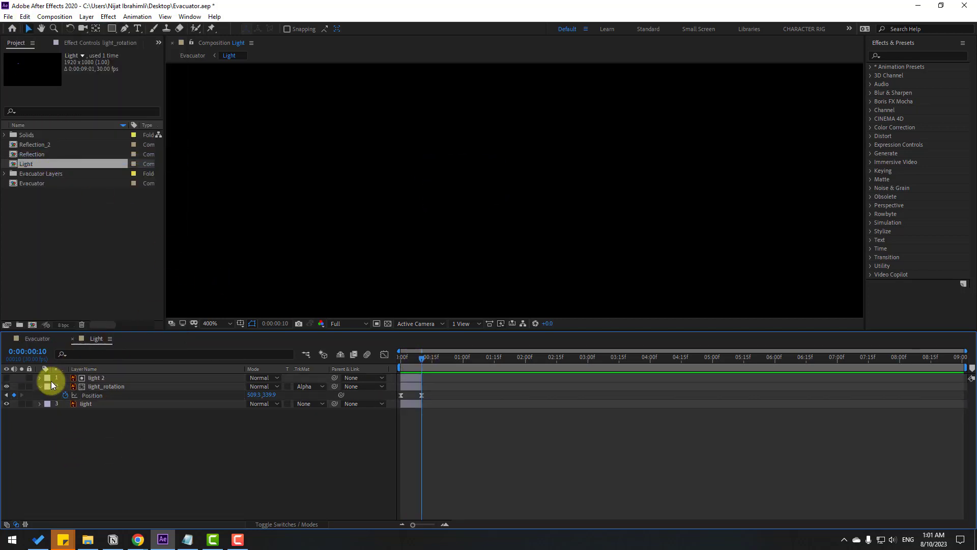
- Pre-compose the three trimmed layers into a nested composition named "Light", moving all attributes into it
drag(86, 429, 148, 355)
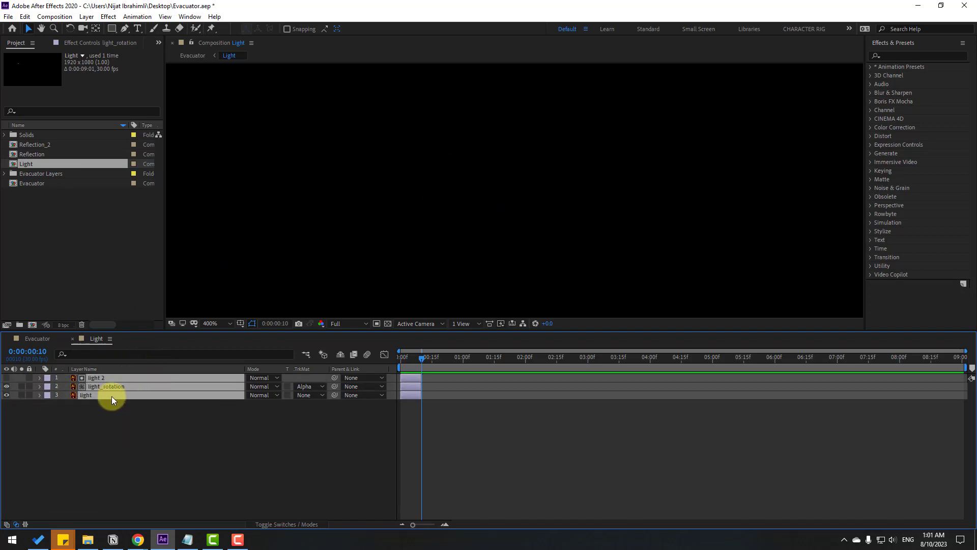
right_click(111, 396)
click(145, 338)
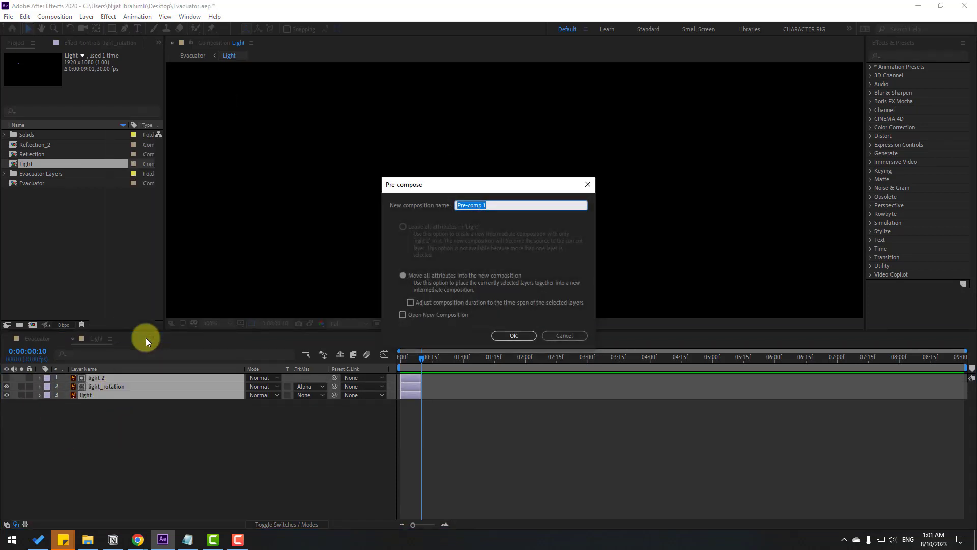
text(Light)
click(522, 340)
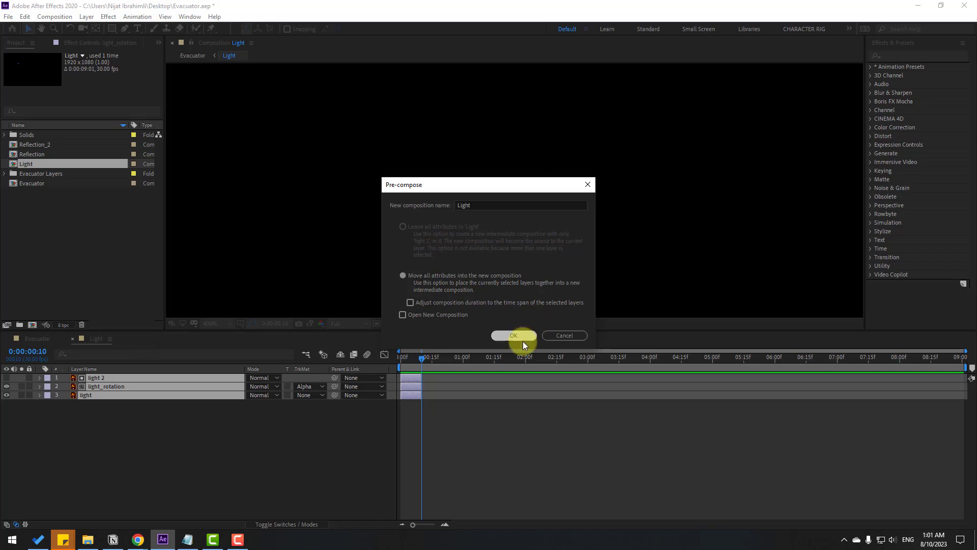
- Trim the nested Light composition to a work area covering only its ten-frame layers, then return to the parent Light composition
double_click(147, 379)
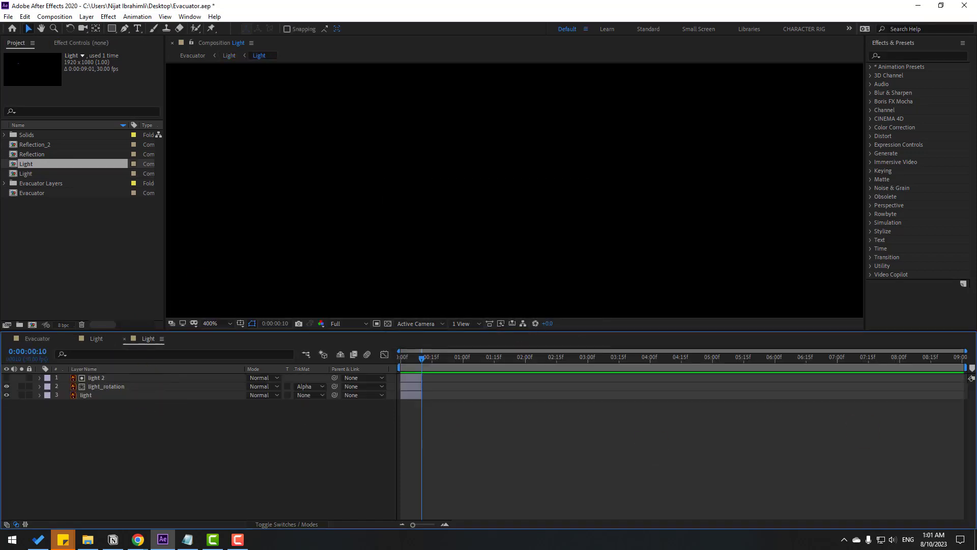
click(410, 357)
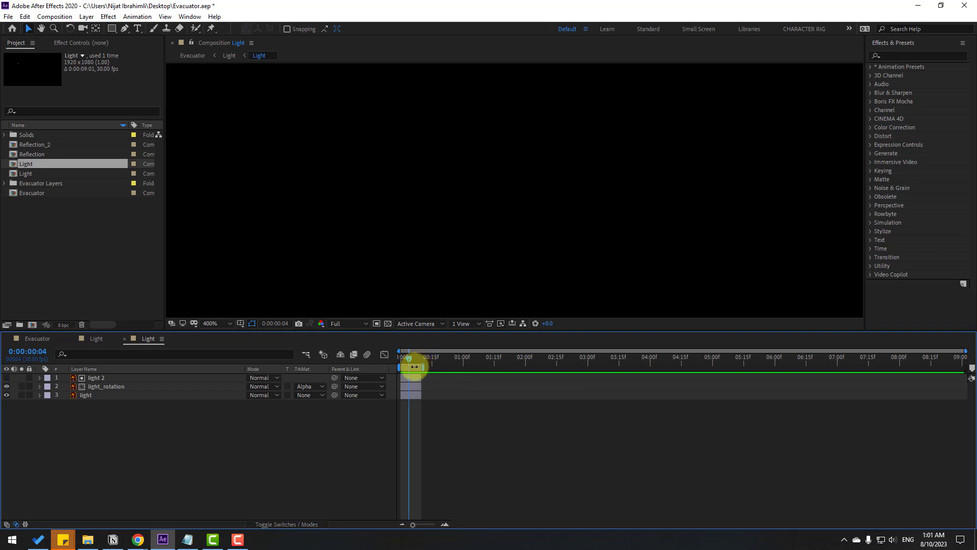
right_click(415, 365)
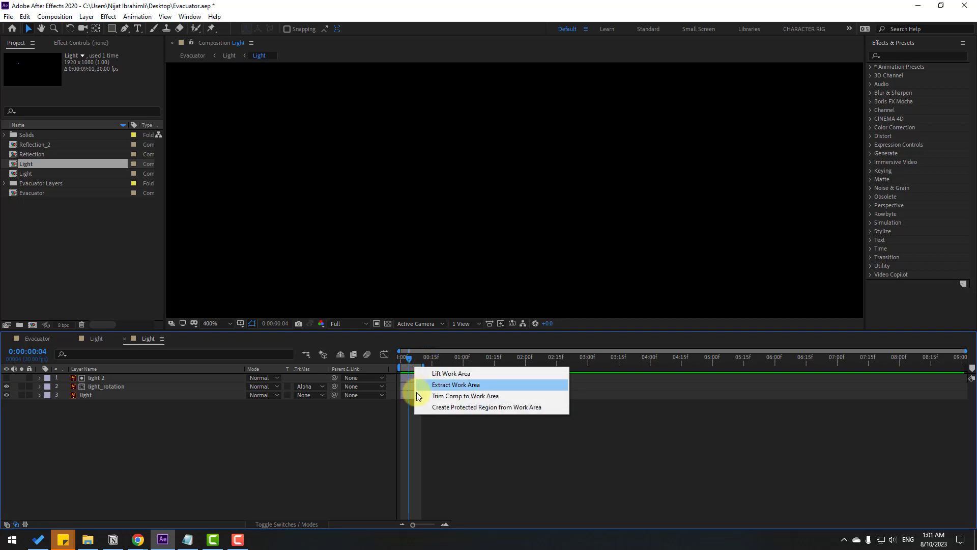
click(474, 396)
click(124, 339)
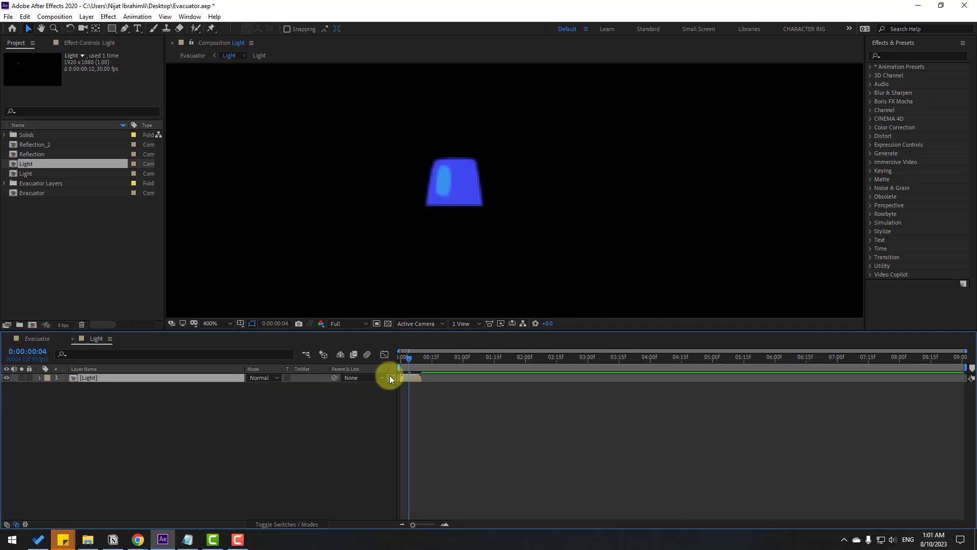
- Duplicate the ten-frame Light layer into four copies placed end to end from 0:00:00:00
key(ctrl+d)
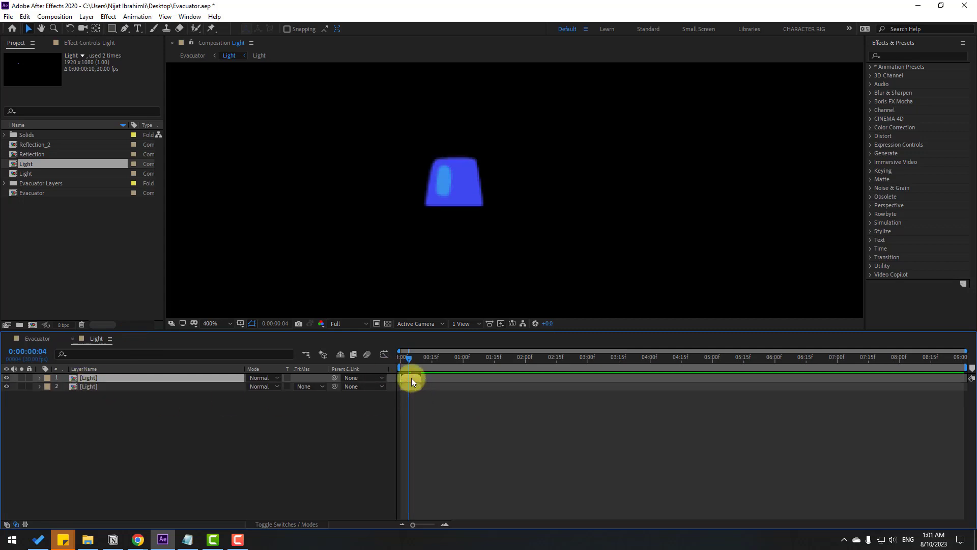
drag(411, 378, 477, 376)
key(ctrl+d)
key(ctrl+d)
- Duplicate all four Light layers, stack the copies on top and shift them to follow the originals without a gap
drag(84, 424, 104, 344)
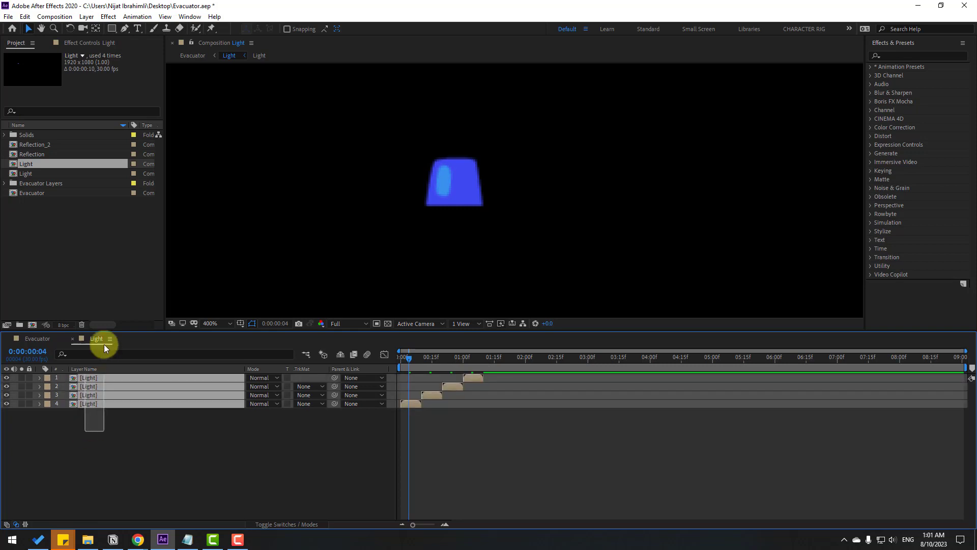
key(ctrl+d)
drag(91, 395, 97, 377)
drag(406, 401, 488, 399)
- Duplicate the eight-layer Light sequence twice, placing each set after the previous one so the chain reaches 0:00:08:00
drag(153, 468, 88, 371)
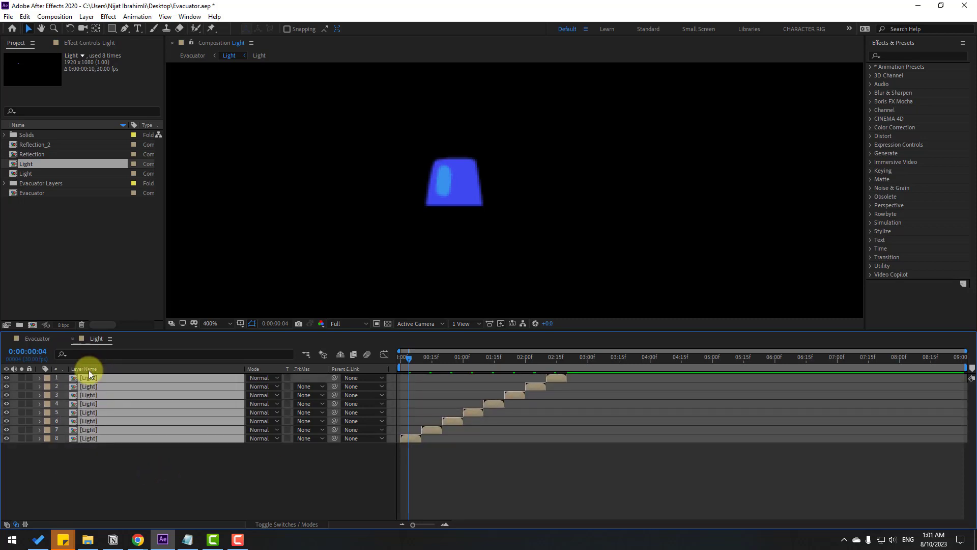
key(ctrl+d)
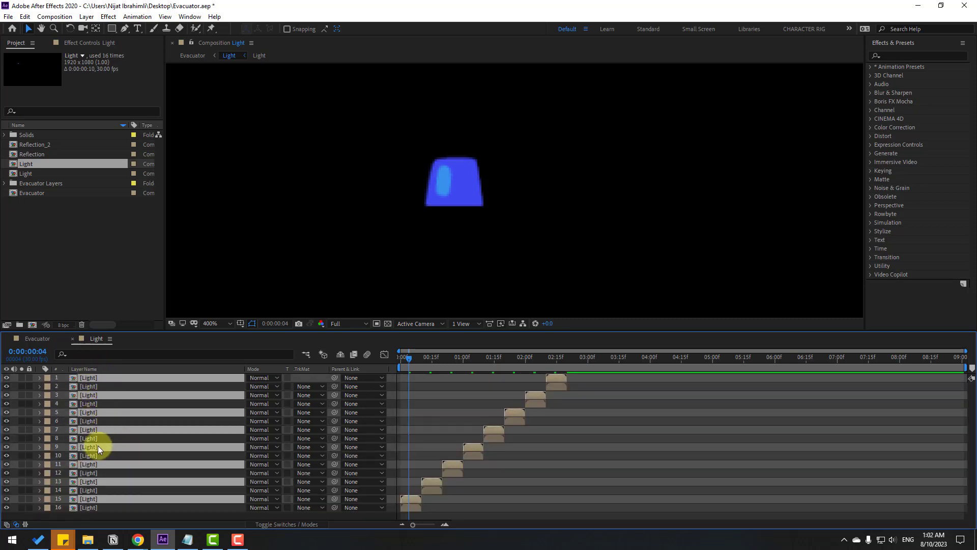
drag(92, 397, 96, 386)
drag(413, 438, 578, 438)
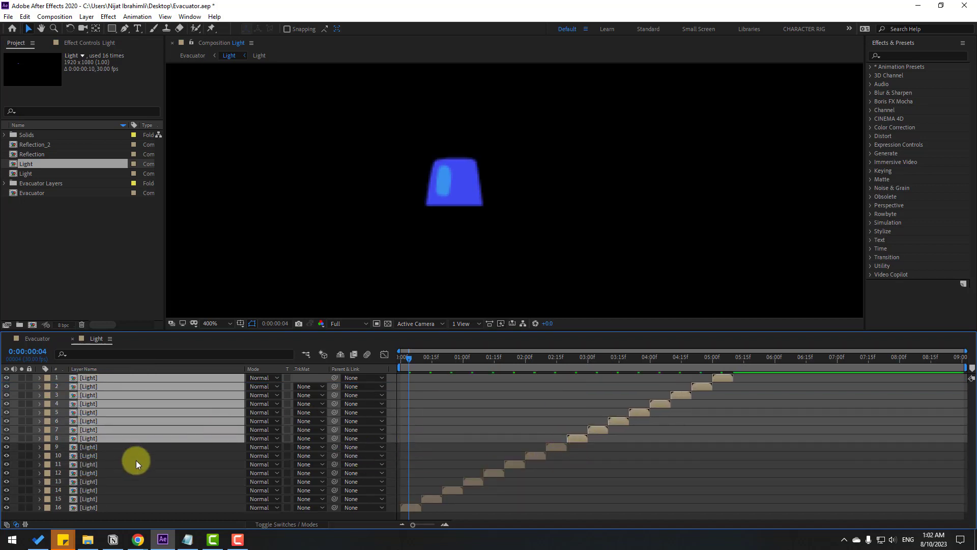
key(ctrl+d)
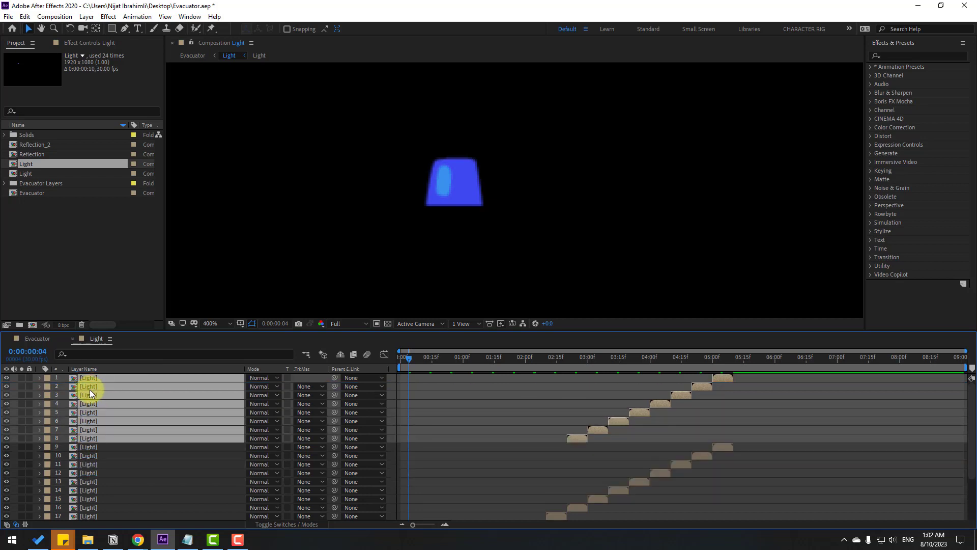
drag(585, 434, 748, 442)
- Add four more end-to-end copies of the last Light layer to reach the composition's end, and preview the light loop
click(893, 392)
click(891, 380)
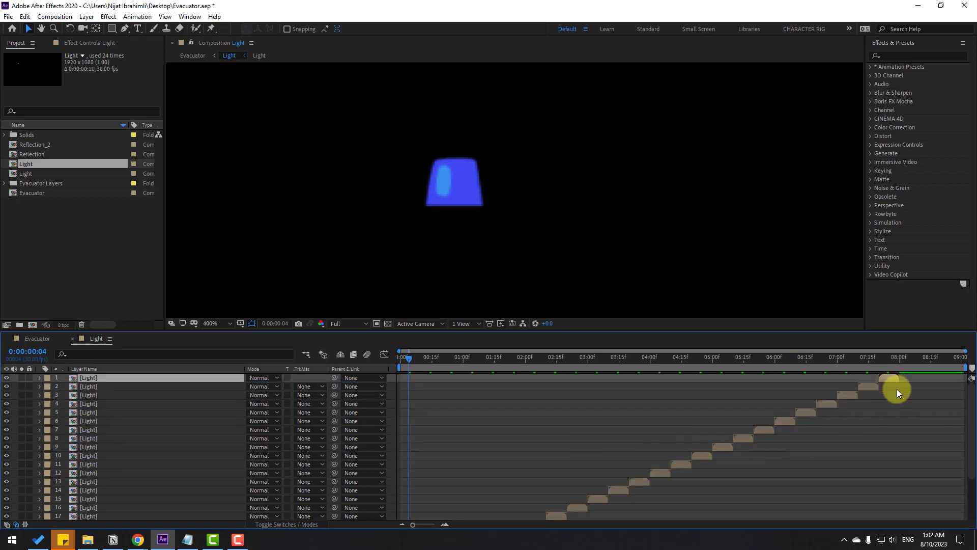
key(ctrl+d)
drag(886, 375, 964, 378)
key(ctrl+d)
key(ctrl+d)
key(ctrl+d)
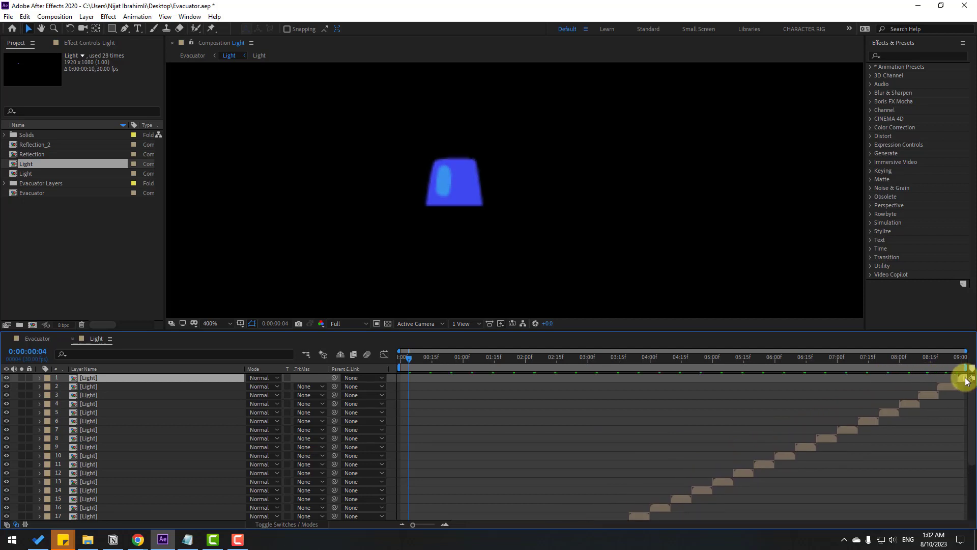
key(space)
scroll(371, 237, down, 4)
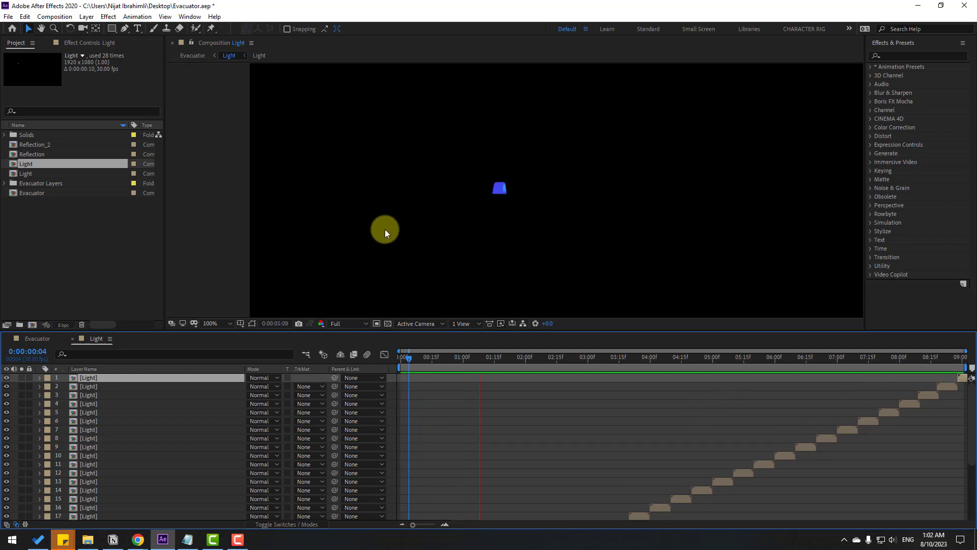
- Return to the Evacuator composition, parent the Light layer to car_1 and preview the result from the start
click(73, 339)
drag(407, 361, 377, 364)
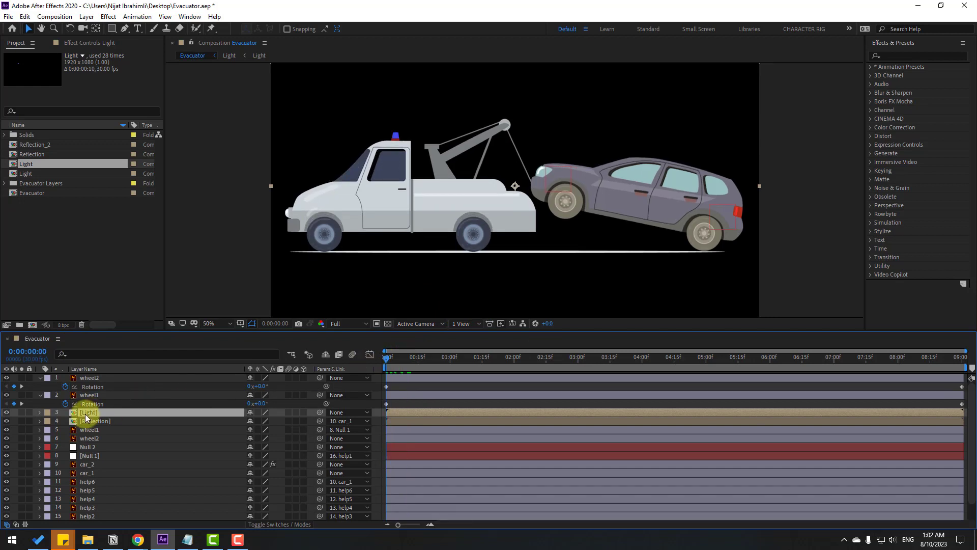
drag(321, 411, 86, 471)
key(space)
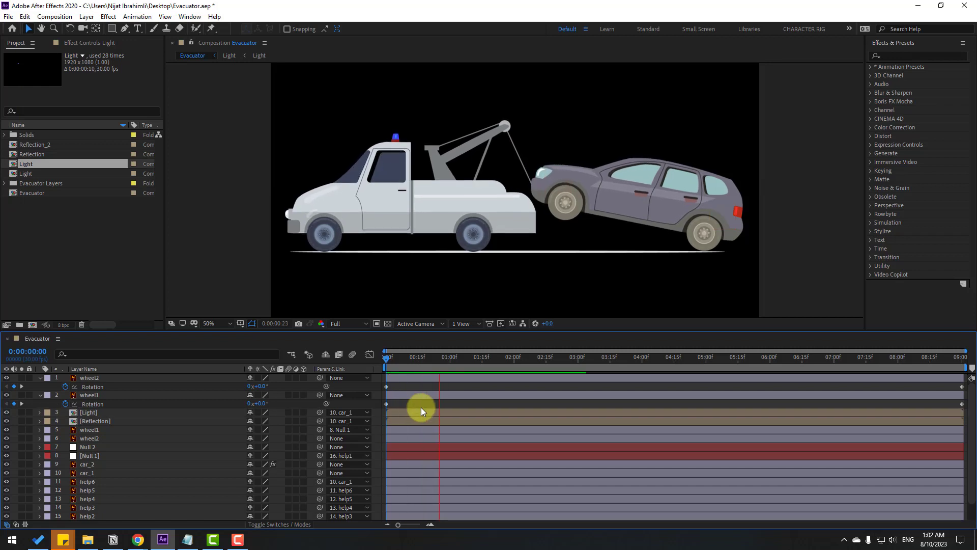
click(424, 357)
- Apply the Glow effect to the Light layer with Glow Threshold about 29% and Glow Radius 20
click(83, 411)
drag(427, 144, 583, 224)
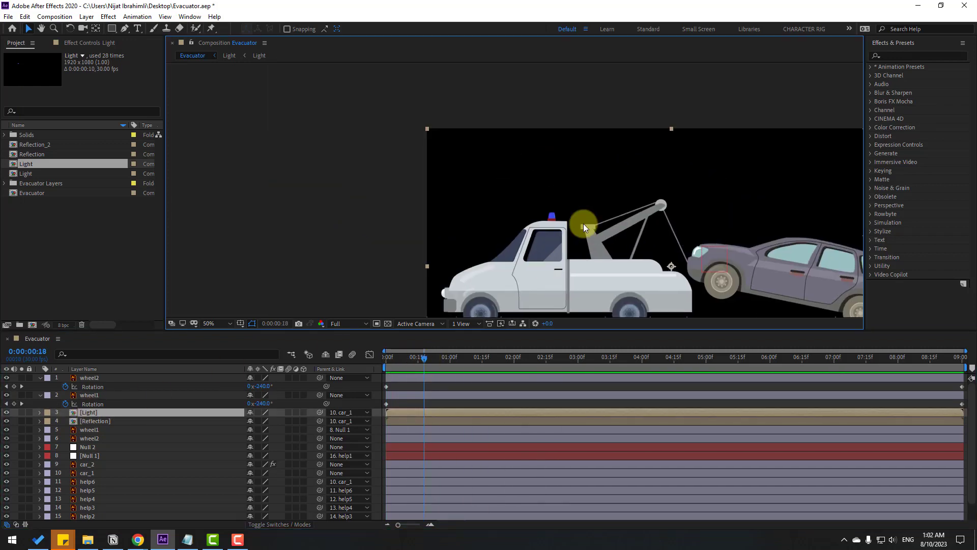
scroll(583, 224, up, 6)
mouse_move(414, 361)
mouse_down()
mouse_move(400, 362)
mouse_move(420, 361)
mouse_up()
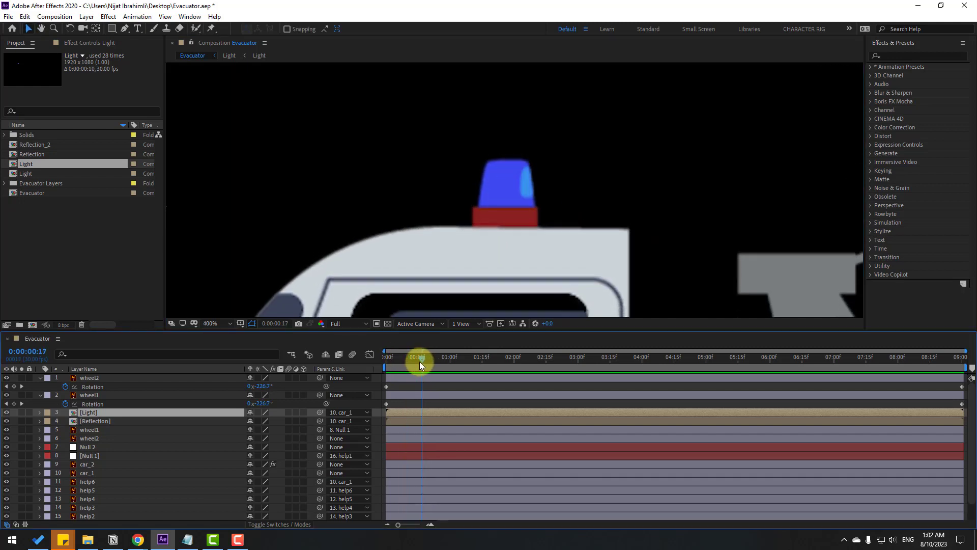
click(899, 55)
text(glow)
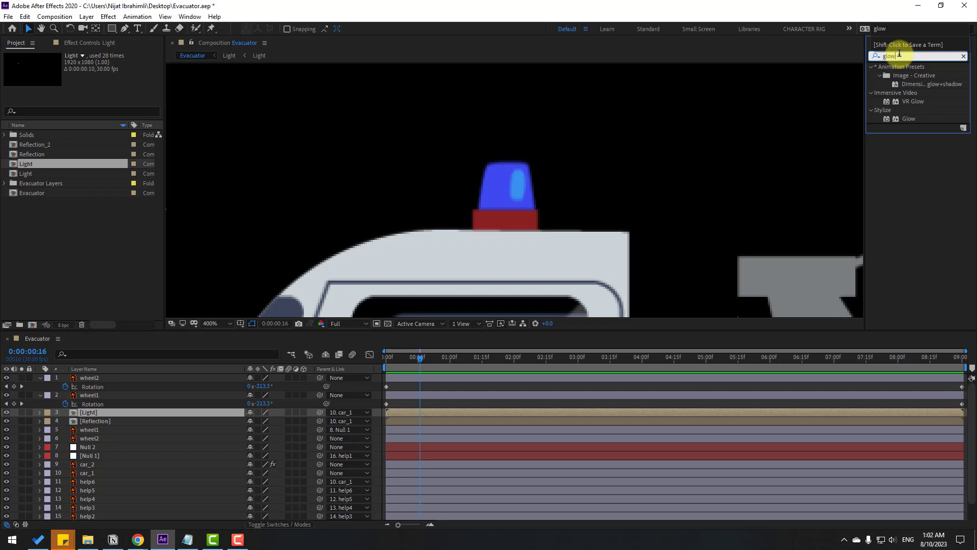
drag(909, 119, 101, 414)
drag(101, 90, 62, 86)
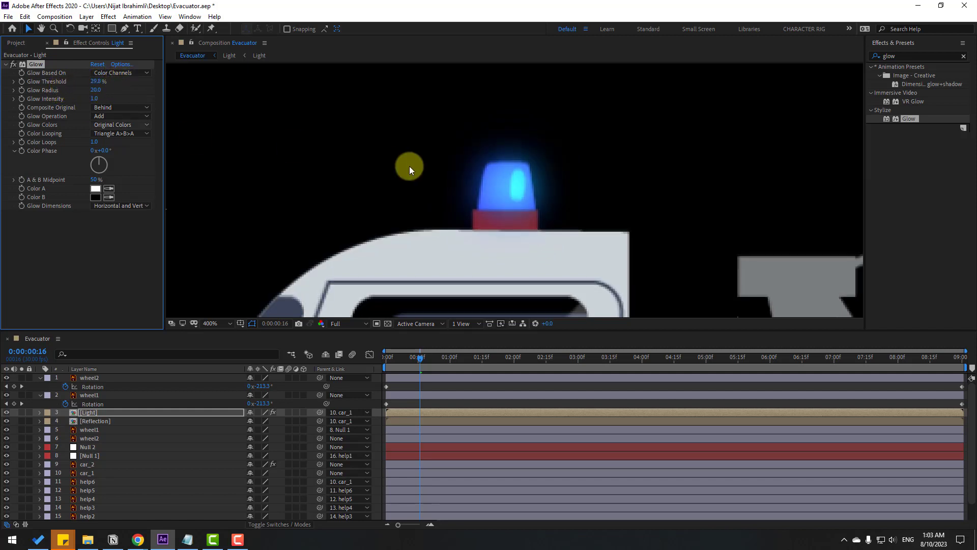
- Preview the Evacuator animation from the start to check the glowing beacon, fitting the whole scene in view
key(comma)
key(Home)
key(space)
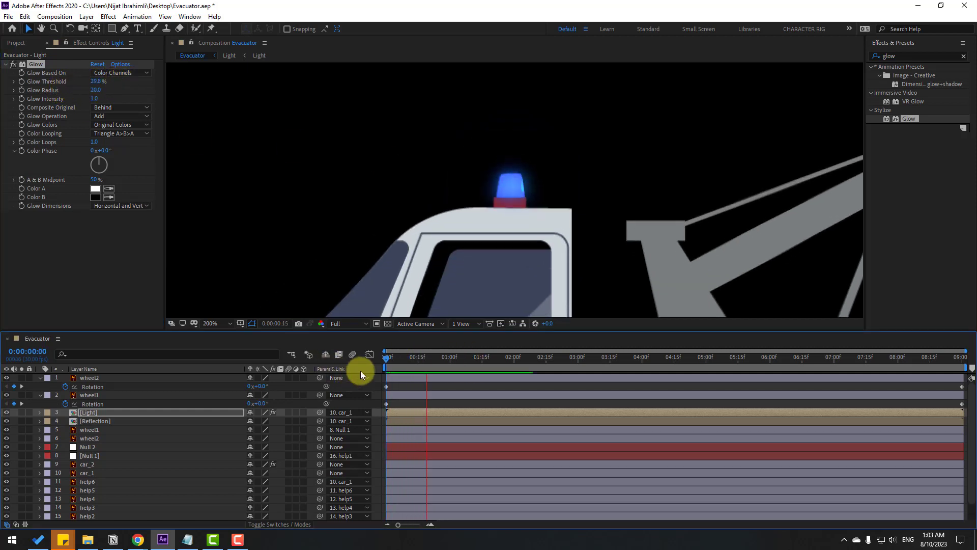
click(405, 358)
key(shift+slash)
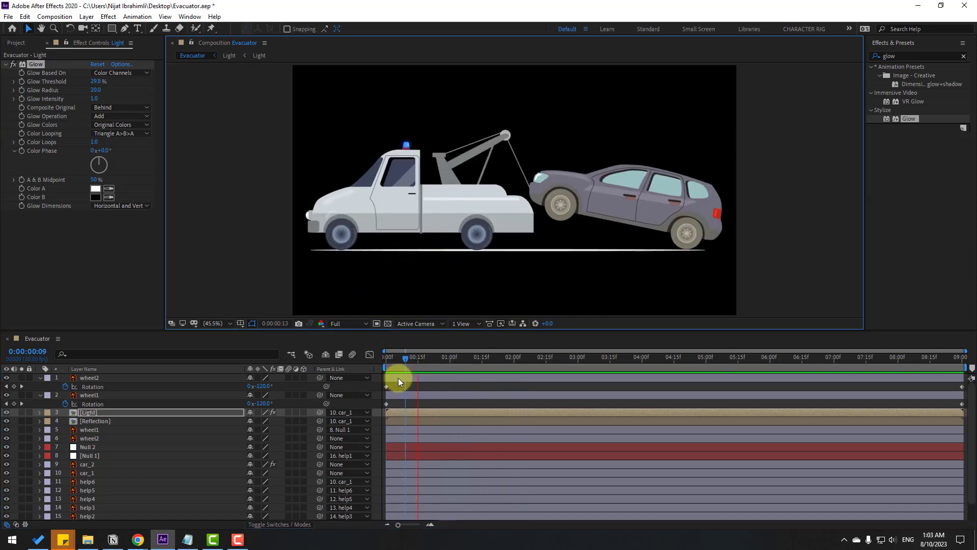